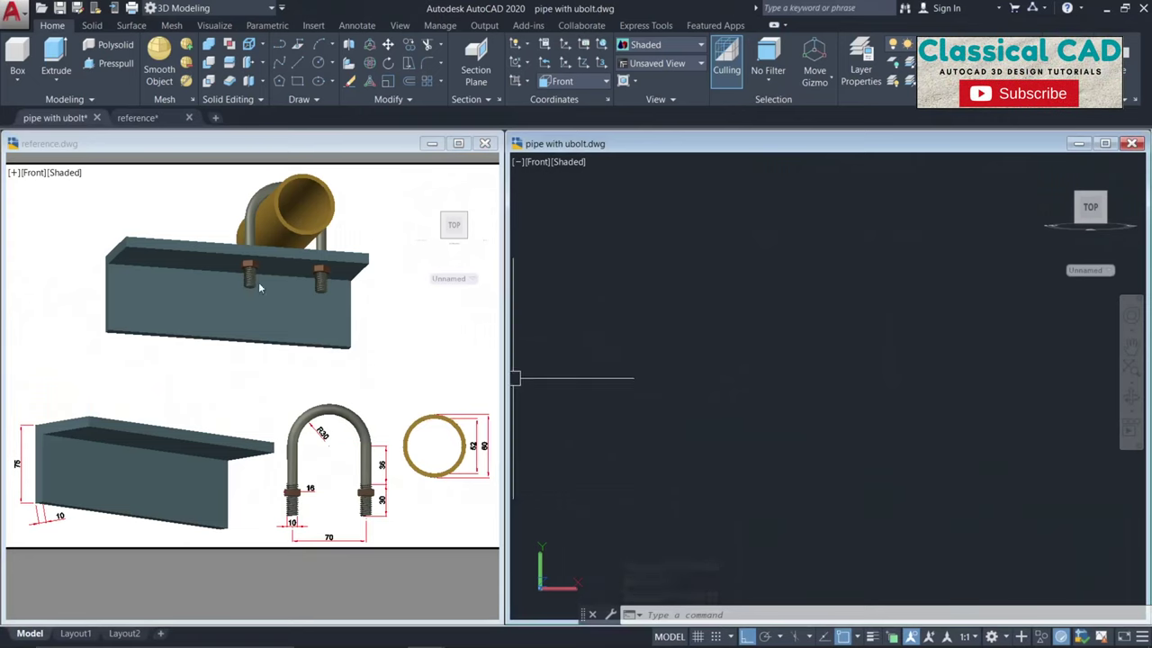
- Switch the pipe with ubolt drawing to the Front view
{"action": "left_click", "coordinate": [713, 298]}
{"action": "key", "text": "Escape"}
{"action": "left_click", "coordinate": [657, 67]}
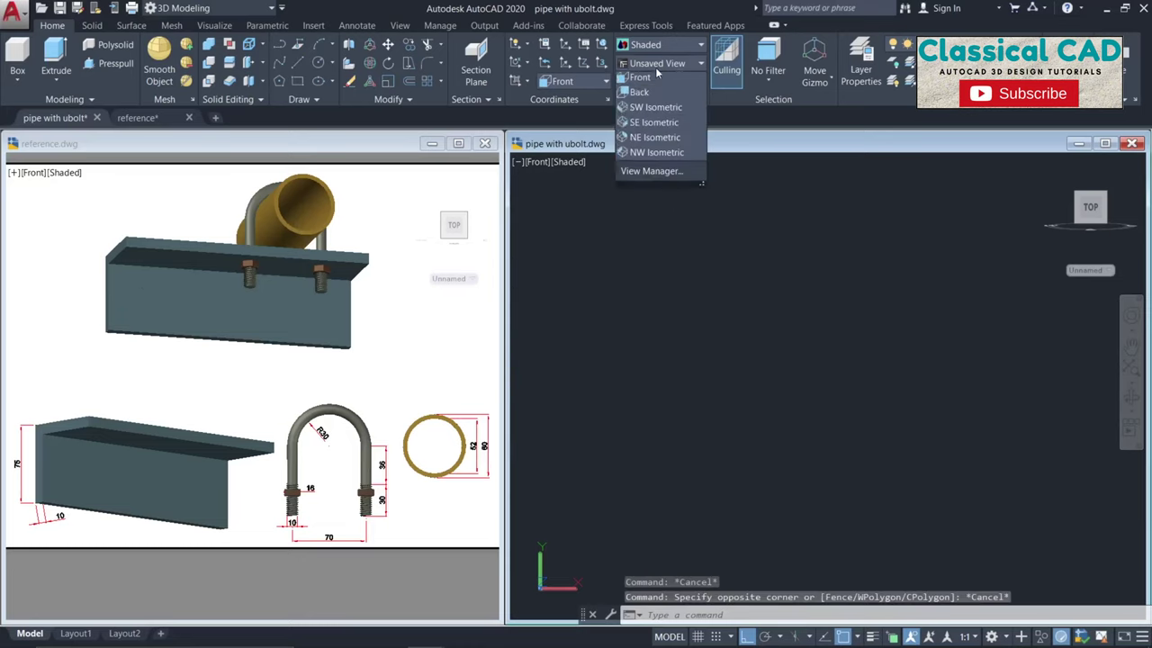
{"action": "left_click", "coordinate": [641, 155]}
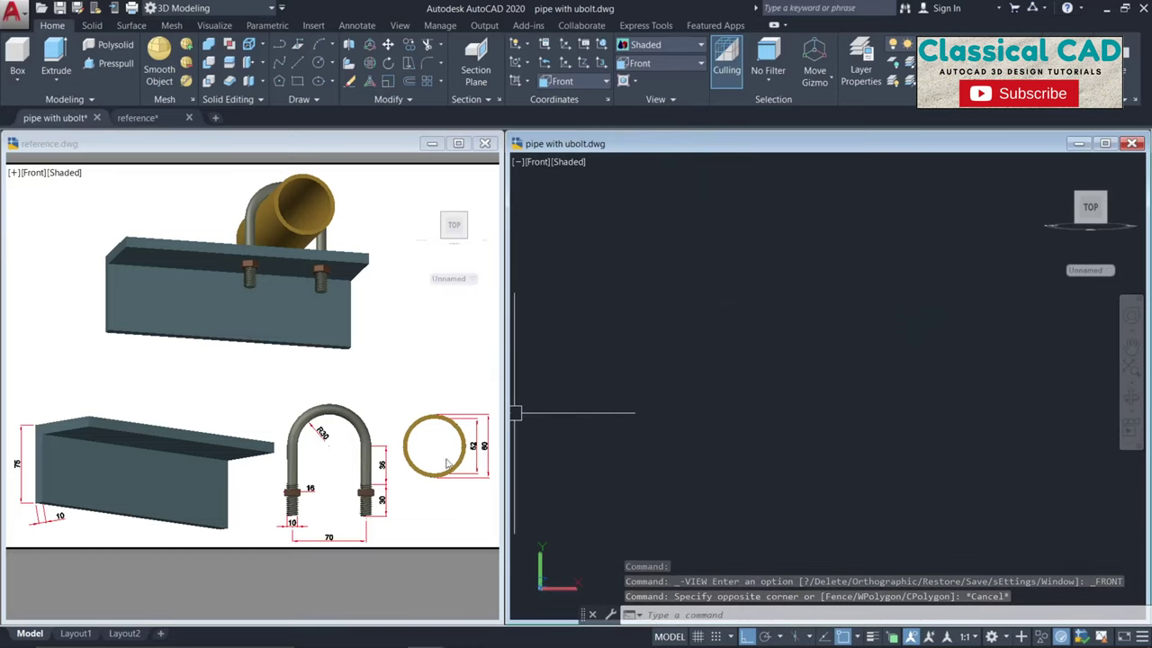
- Draw a circle with radius 30 in the empty Front view
{"action": "left_click", "coordinate": [666, 435]}
{"action": "key", "text": "Escape"}
{"action": "type", "text": "c"}
{"action": "key", "text": "Return"}
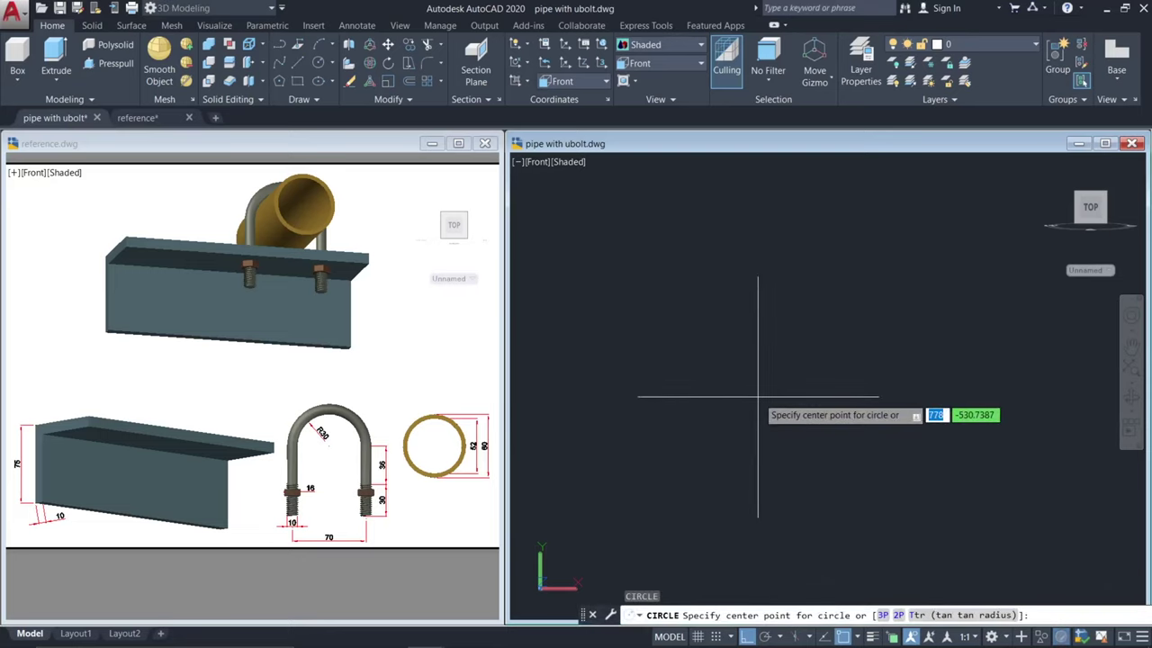
{"action": "left_click", "coordinate": [757, 397]}
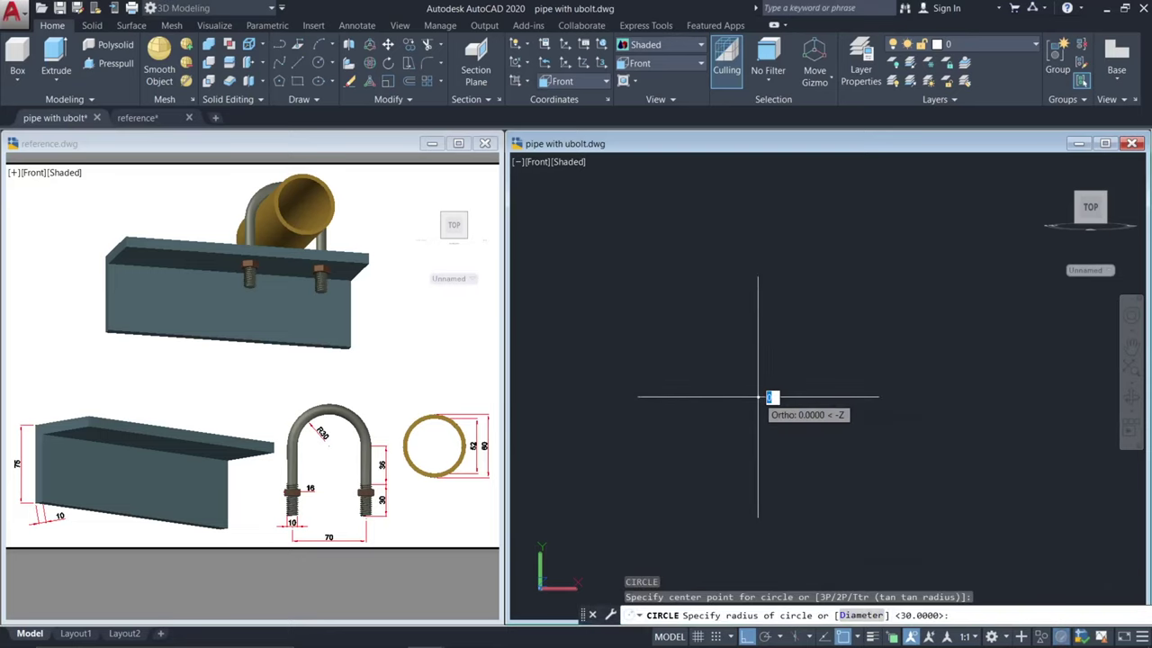
{"action": "key", "text": "Return"}
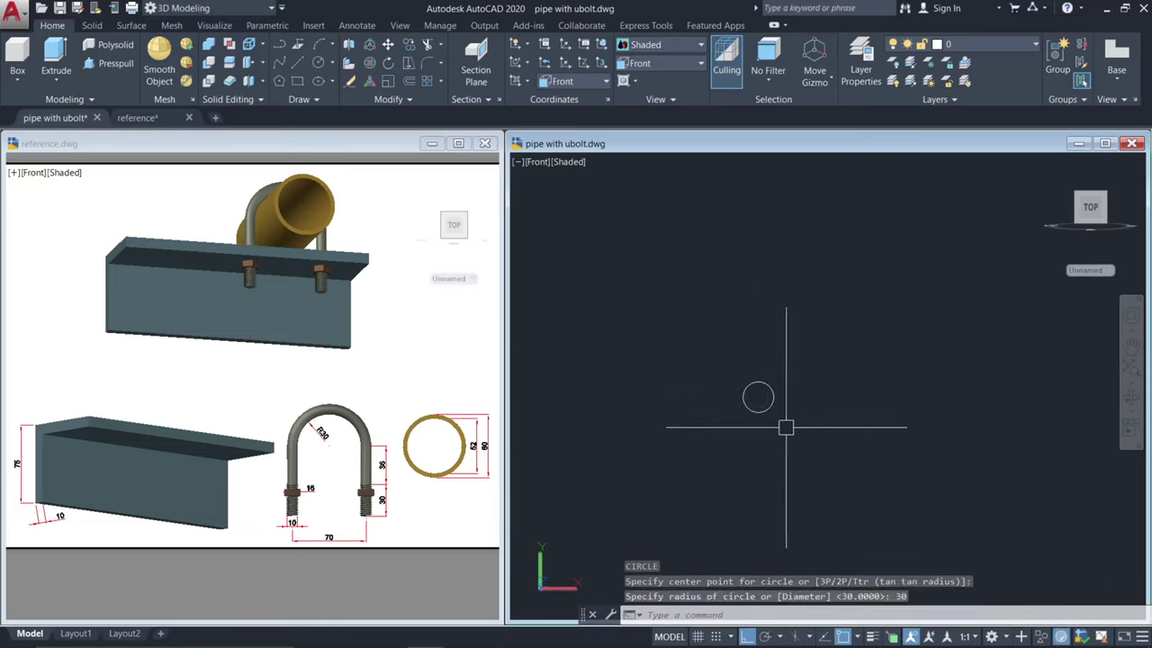
{"action": "key", "text": "Escape"}
- Following the U-bolt reference, draw a vertical line 36 long downward from the circle's left quadrant
{"action": "scroll", "coordinate": [764, 416], "scroll_direction": "up", "scroll_amount": 7}
{"action": "left_click", "coordinate": [443, 446]}
{"action": "scroll", "coordinate": [366, 481], "scroll_direction": "up", "scroll_amount": 2}
{"action": "key", "text": "Escape"}
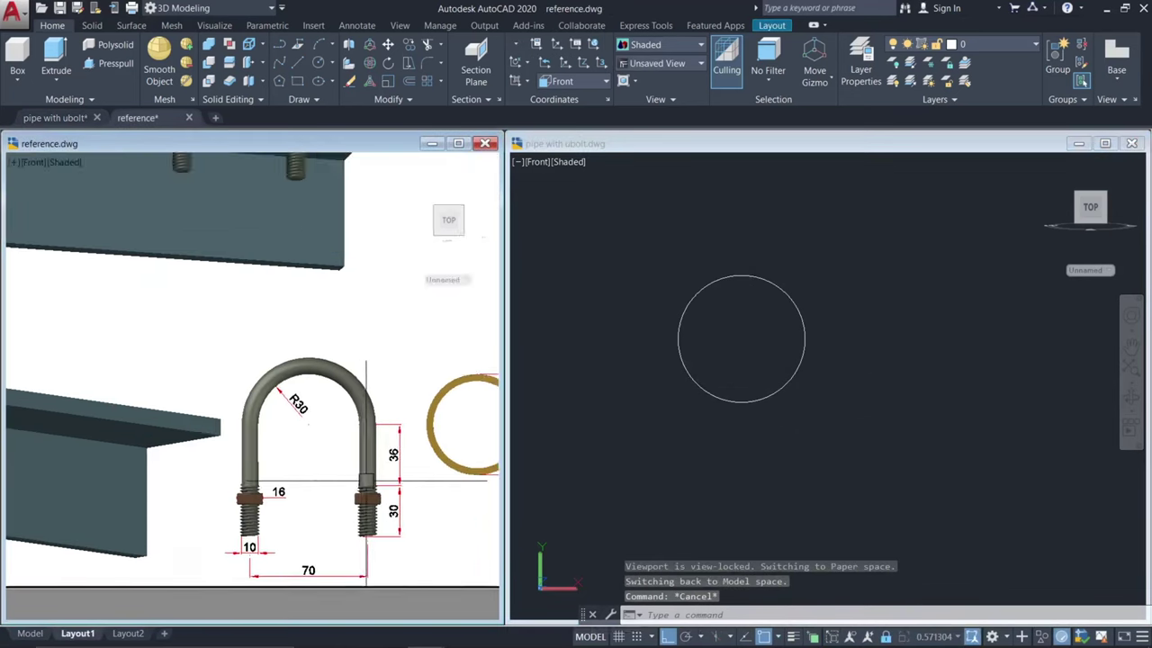
{"action": "middle_click_drag", "start_coordinate": [366, 480], "coordinate": [325, 439]}
{"action": "left_click", "coordinate": [759, 477]}
{"action": "key", "text": "Escape"}
{"action": "type", "text": "l"}
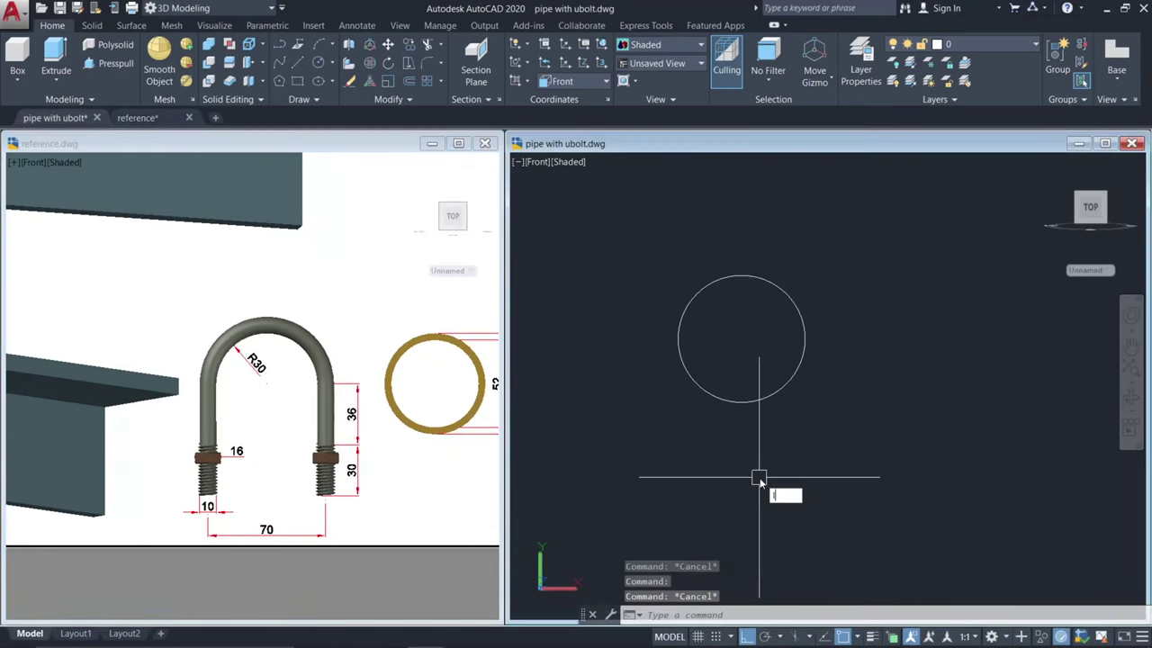
{"action": "type", "text": "l"}
{"action": "key", "text": "Return"}
{"action": "left_click", "coordinate": [678, 339]}
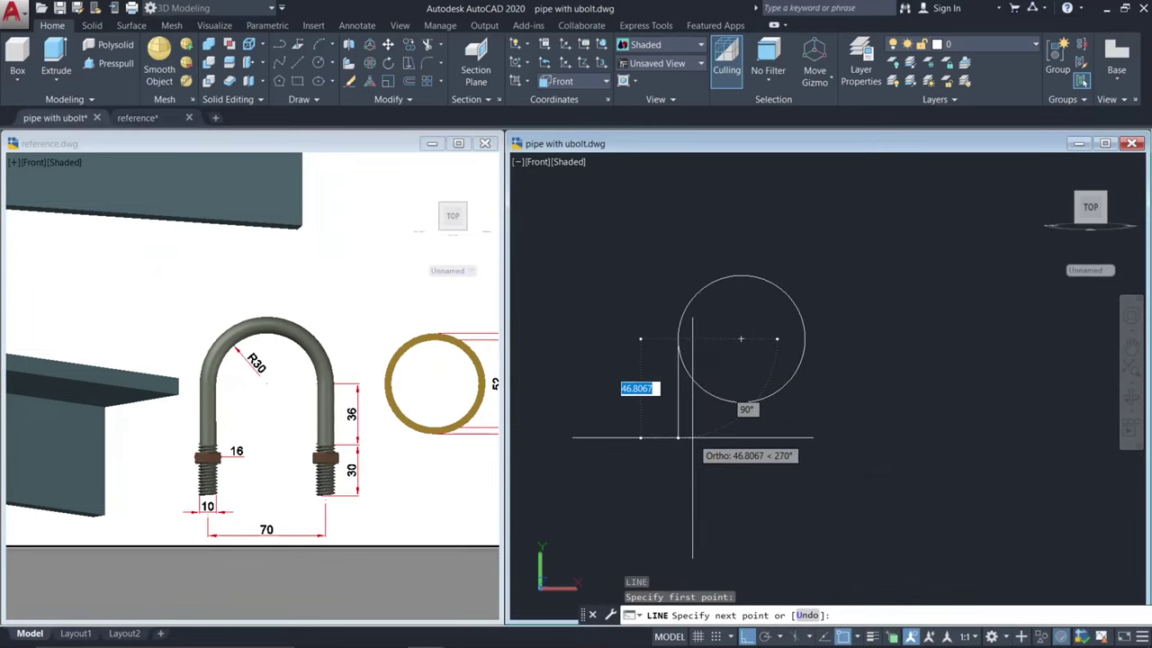
{"action": "key", "text": "Return"}
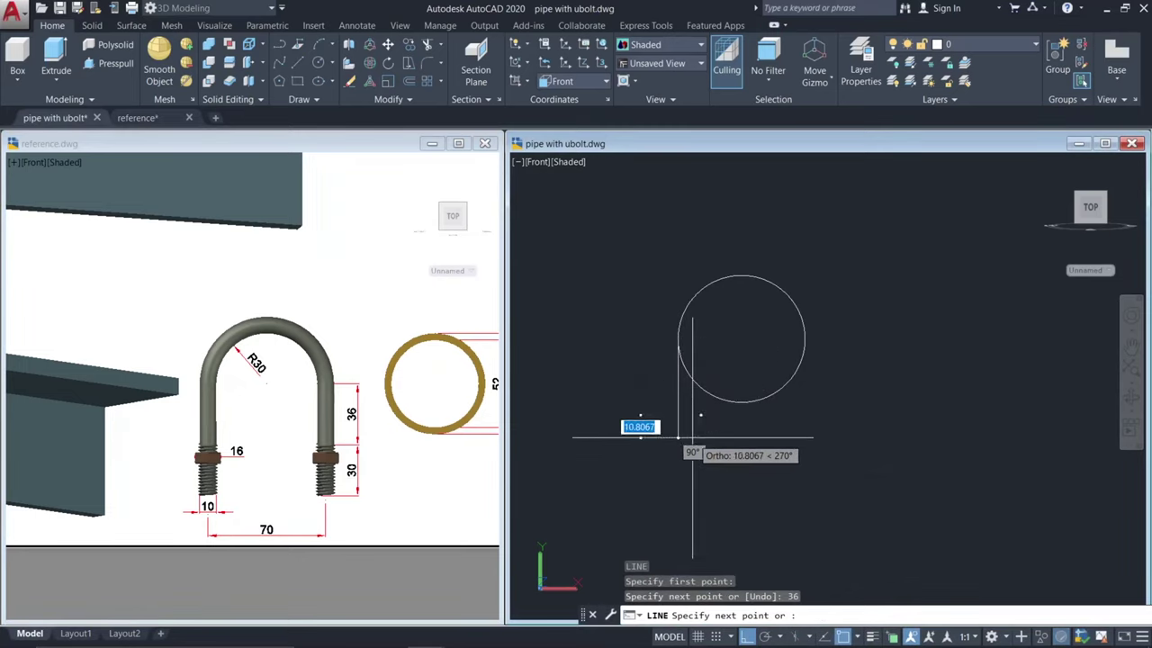
{"action": "key", "text": "Escape"}
- Copy the vertical line from the circle's left quadrant to its right quadrant
{"action": "left_click", "coordinate": [711, 420]}
{"action": "left_click", "coordinate": [667, 402]}
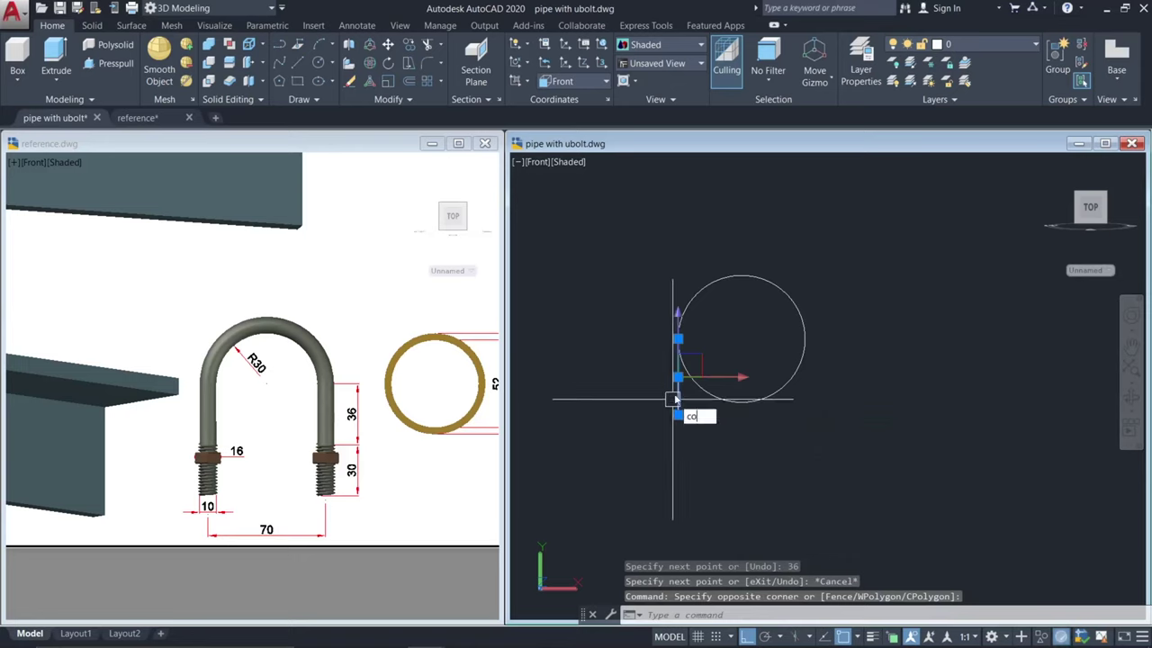
{"action": "key", "text": "Return"}
{"action": "left_click", "coordinate": [678, 339]}
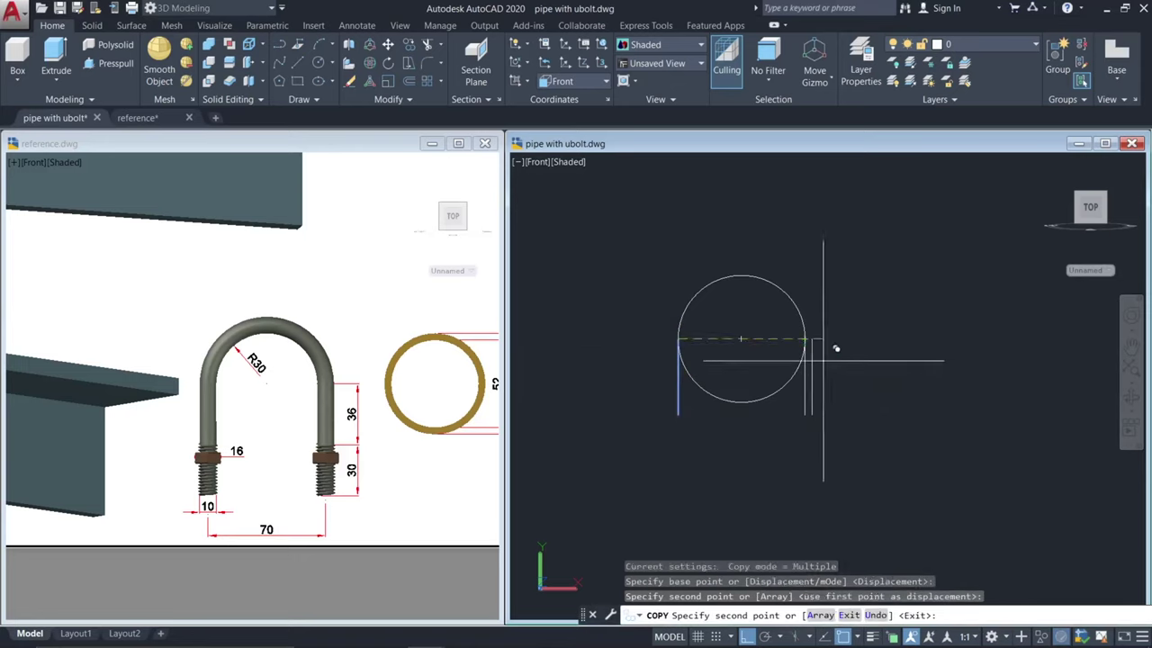
{"action": "key", "text": "Escape"}
- Trim away the lower half of the circle between the two vertical lines
{"action": "type", "text": "tr"}
{"action": "key", "text": "Return"}
{"action": "left_click", "coordinate": [774, 392]}
- Join the upper arc and the two vertical lines into a single polyline
{"action": "left_click", "coordinate": [952, 474]}
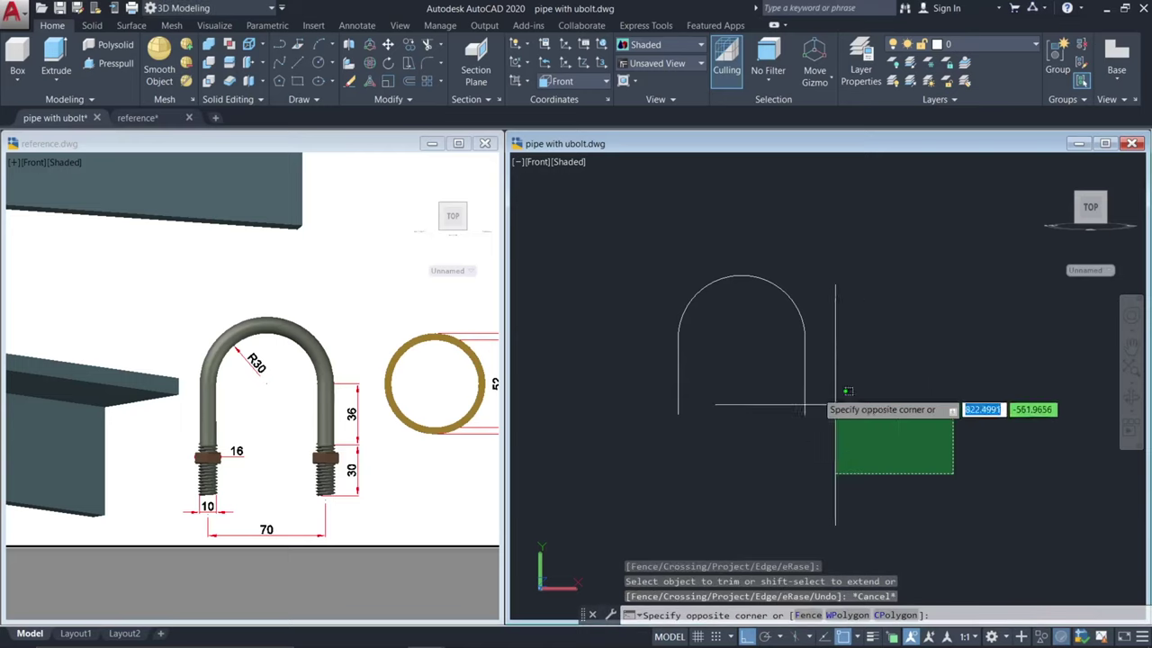
{"action": "left_click", "coordinate": [672, 263]}
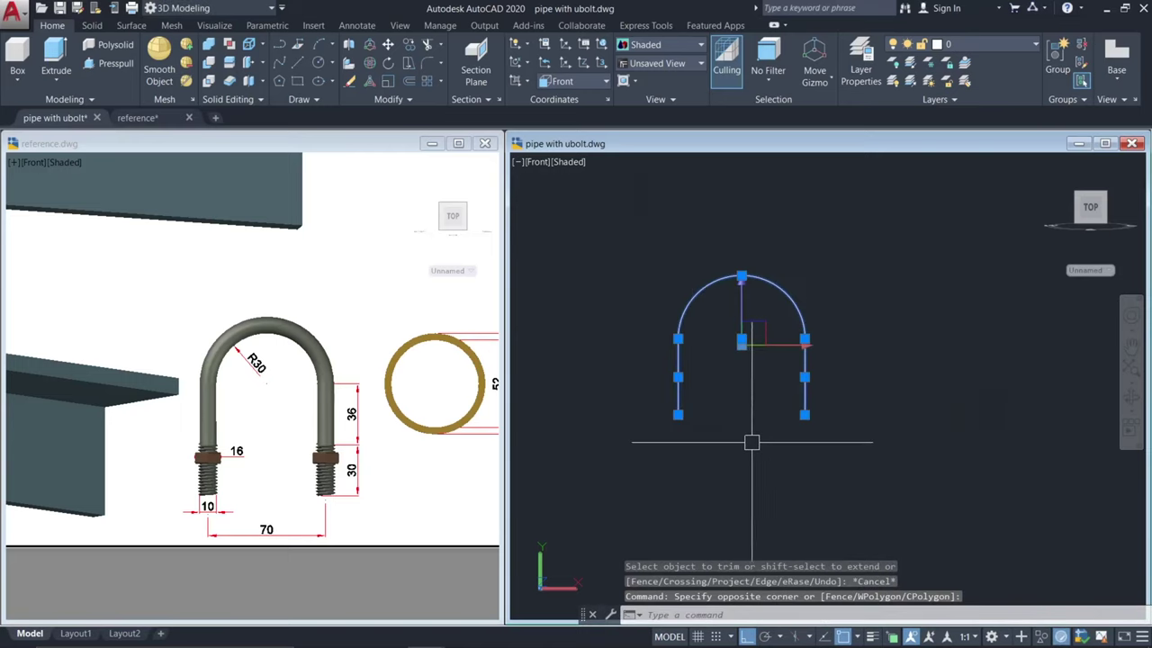
{"action": "type", "text": "j"}
{"action": "key", "text": "Return"}
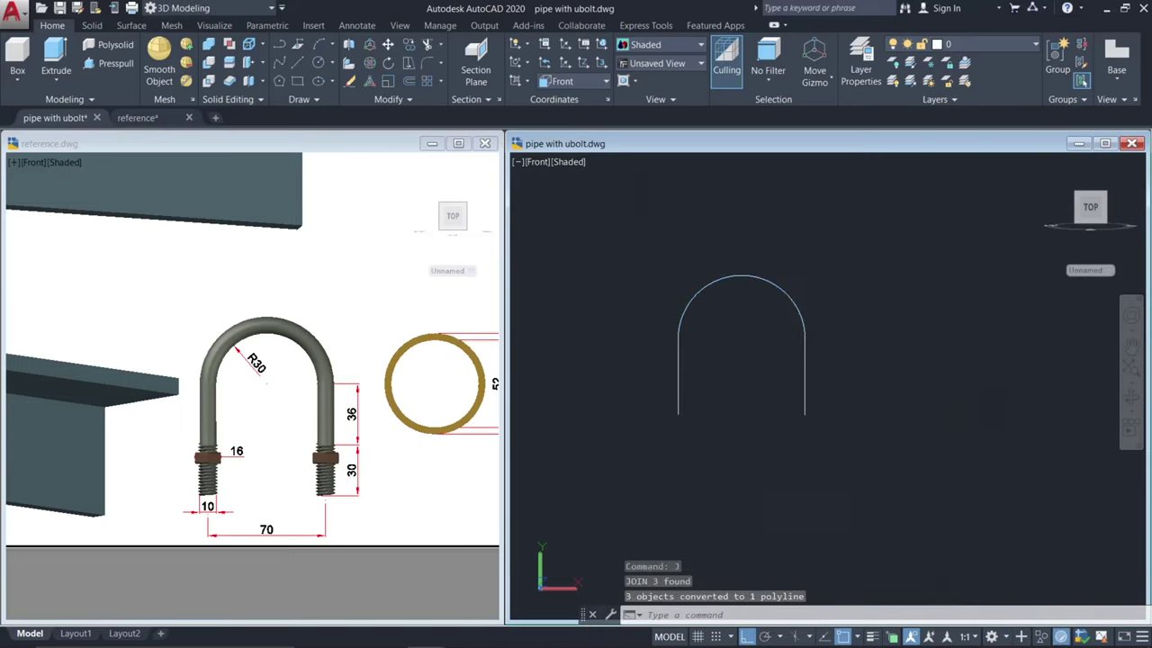
{"action": "key", "text": "Escape"}
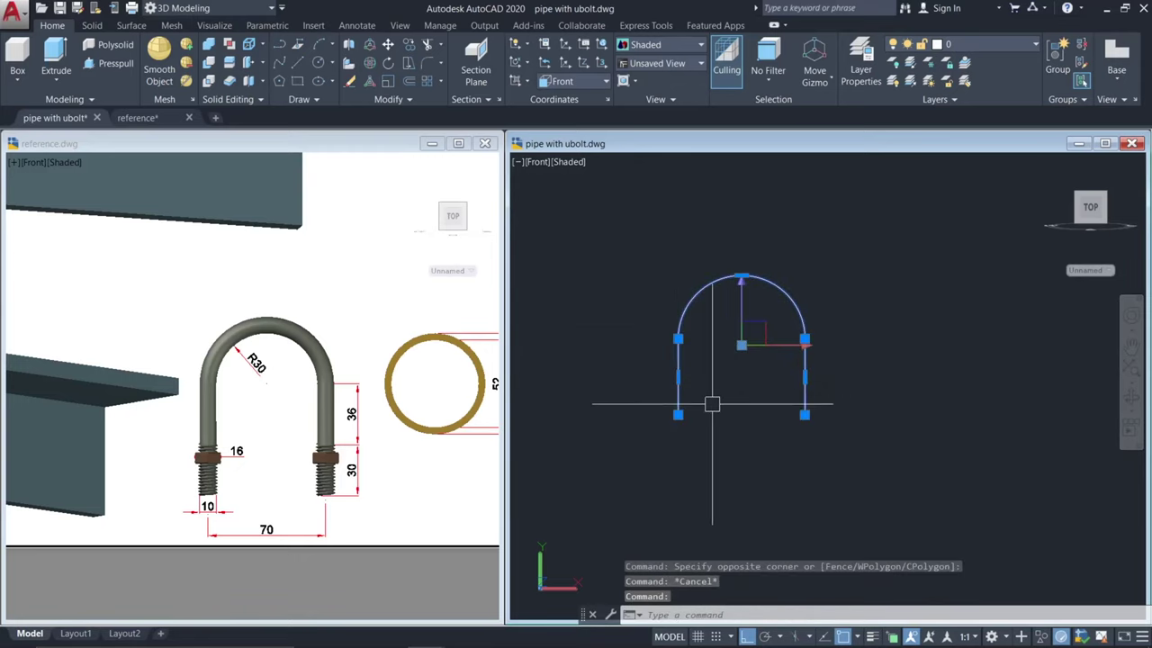
{"action": "key", "text": "Escape"}
- Set the UCS to Top and draw a circle with diameter 10 just below the U-shaped path's left leg
{"action": "middle_click_drag", "start_coordinate": [716, 396], "coordinate": [702, 451], "text": "shift"}
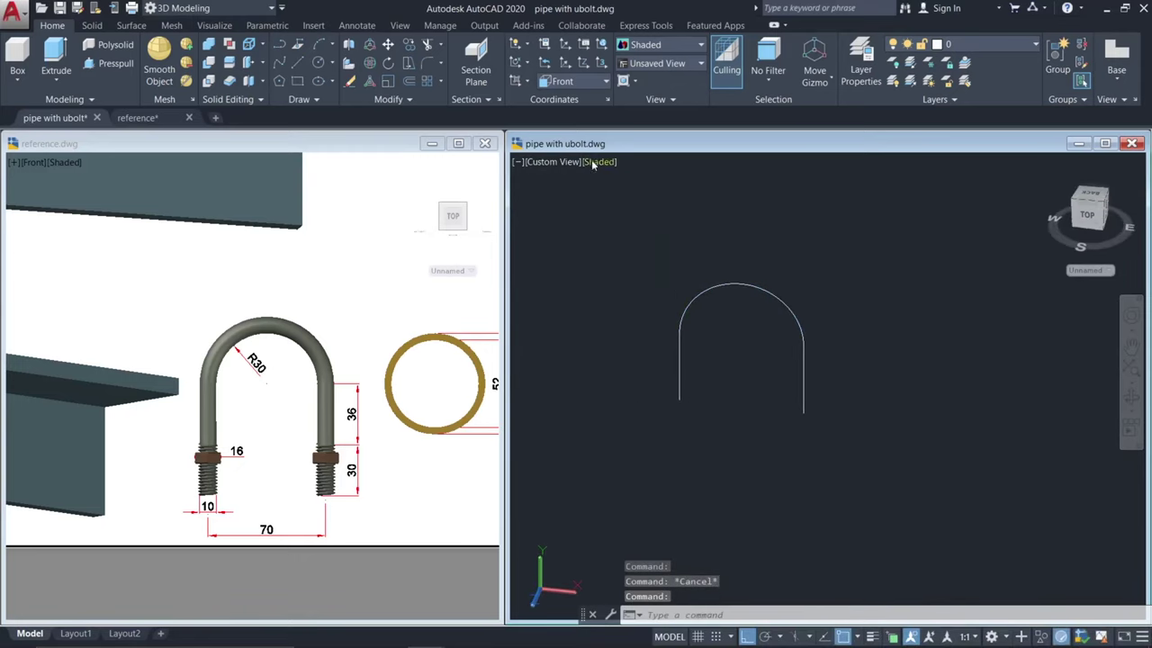
{"action": "left_click", "coordinate": [594, 83]}
{"action": "left_click", "coordinate": [562, 119]}
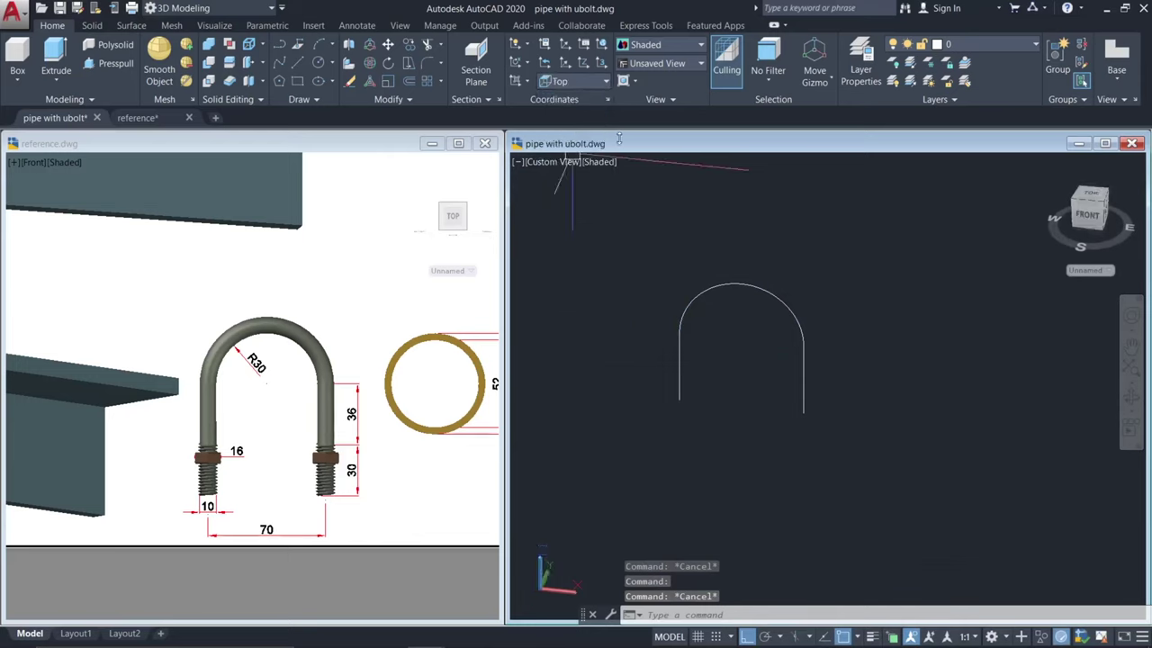
{"action": "type", "text": "c"}
{"action": "key", "text": "Return"}
{"action": "left_click", "coordinate": [688, 437]}
{"action": "type", "text": "d"}
{"action": "key", "text": "Return"}
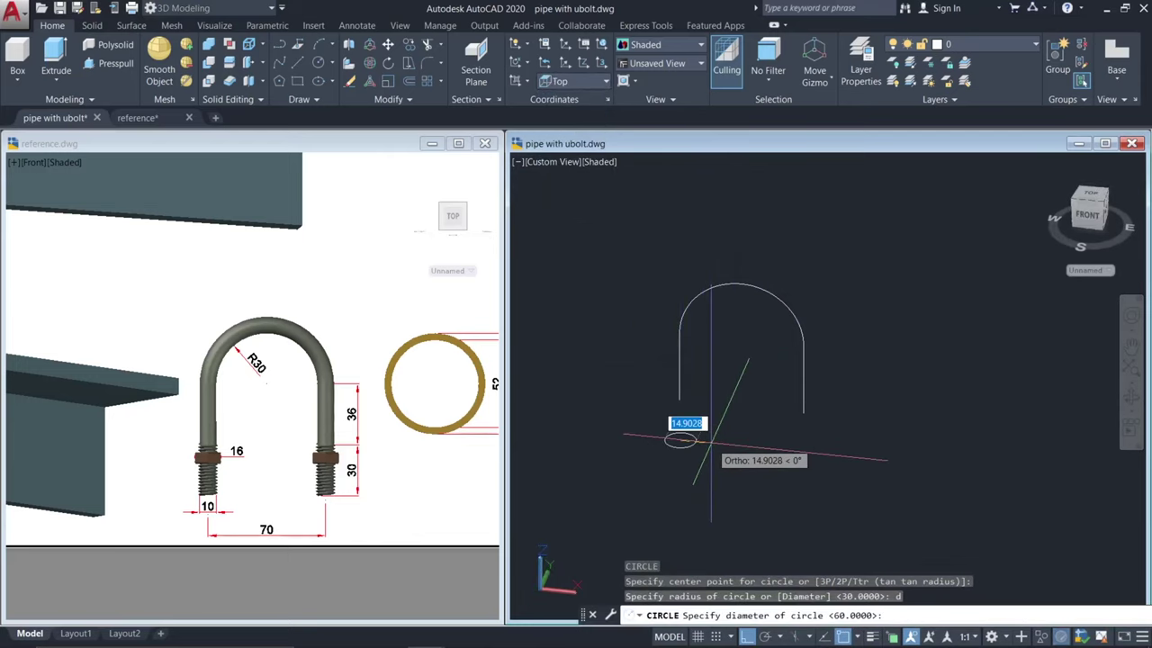
{"action": "type", "text": "10"}
{"action": "key", "text": "Return"}
{"action": "key", "text": "Escape"}
- Move the 10-diameter circle by its right quadrant onto the lower endpoint of the path's left leg
{"action": "scroll", "coordinate": [687, 441], "scroll_direction": "up", "scroll_amount": 5}
{"action": "key", "text": "Escape"}
{"action": "left_click", "coordinate": [720, 467]}
{"action": "left_click", "coordinate": [681, 449]}
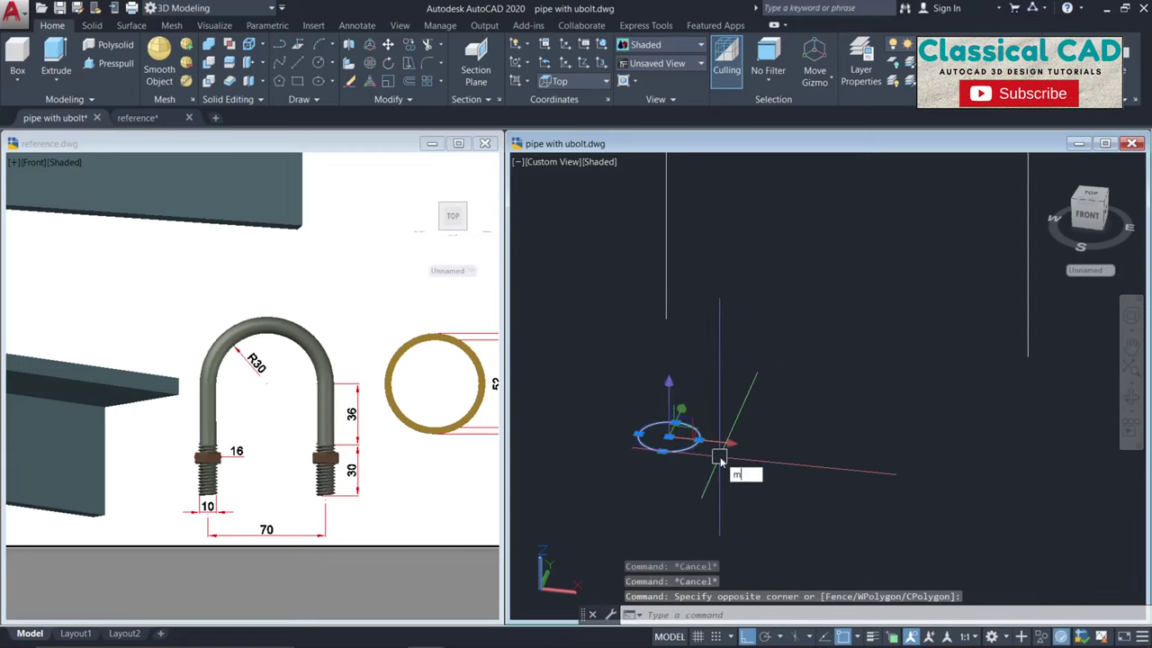
{"action": "type", "text": "m"}
{"action": "key", "text": "Return"}
{"action": "left_click", "coordinate": [698, 439]}
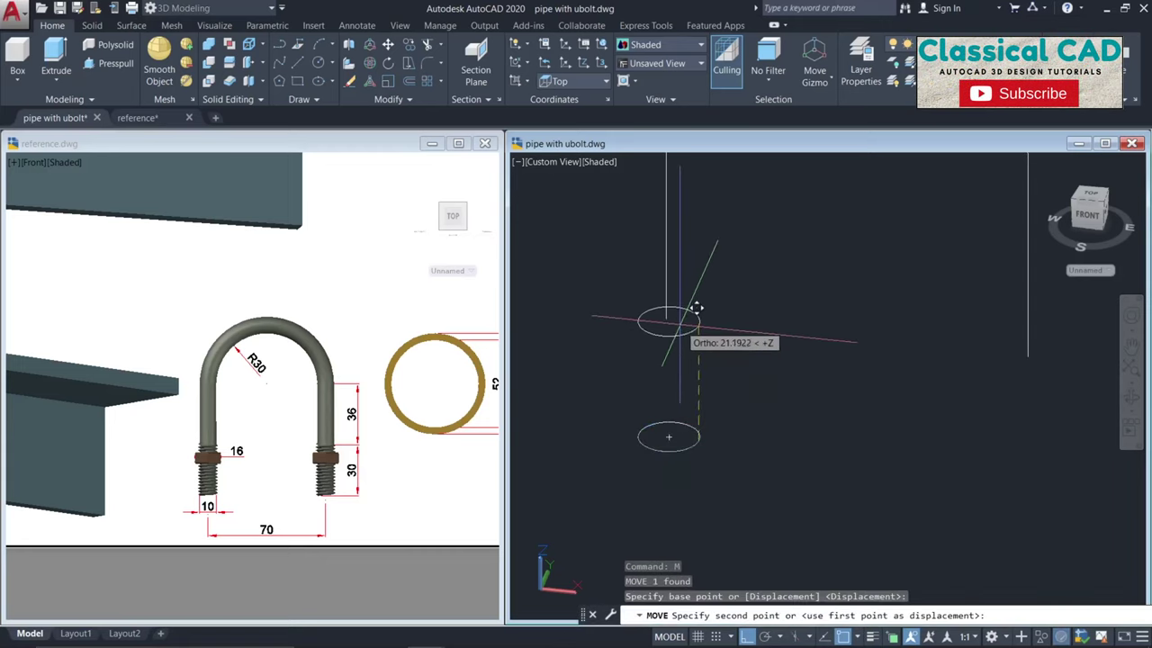
{"action": "left_click", "coordinate": [666, 315]}
{"action": "key", "text": "Escape"}
{"action": "scroll", "coordinate": [705, 359], "scroll_direction": "down", "scroll_amount": 3}
{"action": "key", "text": "Escape"}
{"action": "scroll", "coordinate": [743, 440], "scroll_direction": "down", "scroll_amount": 4}
{"action": "scroll", "coordinate": [728, 457], "scroll_direction": "down", "scroll_amount": 2}
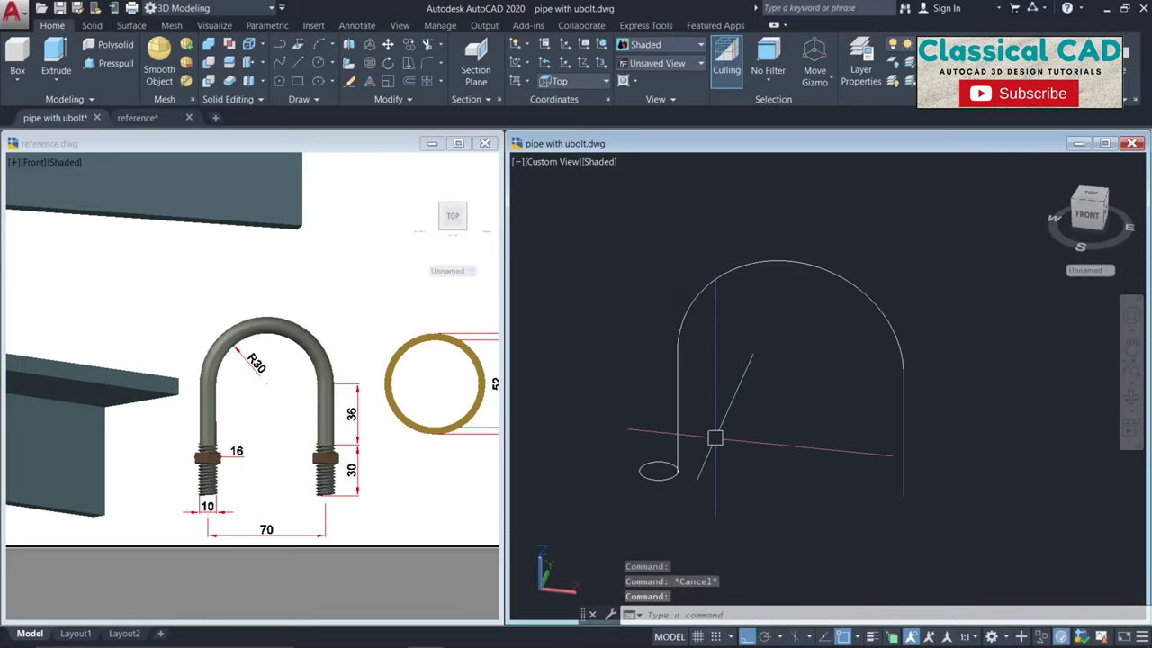
- Sweep the 10-diameter circle along the U-shaped polyline to form the solid U-bolt bar
{"action": "type", "text": "SWEEP"}
{"action": "key", "text": "Return"}
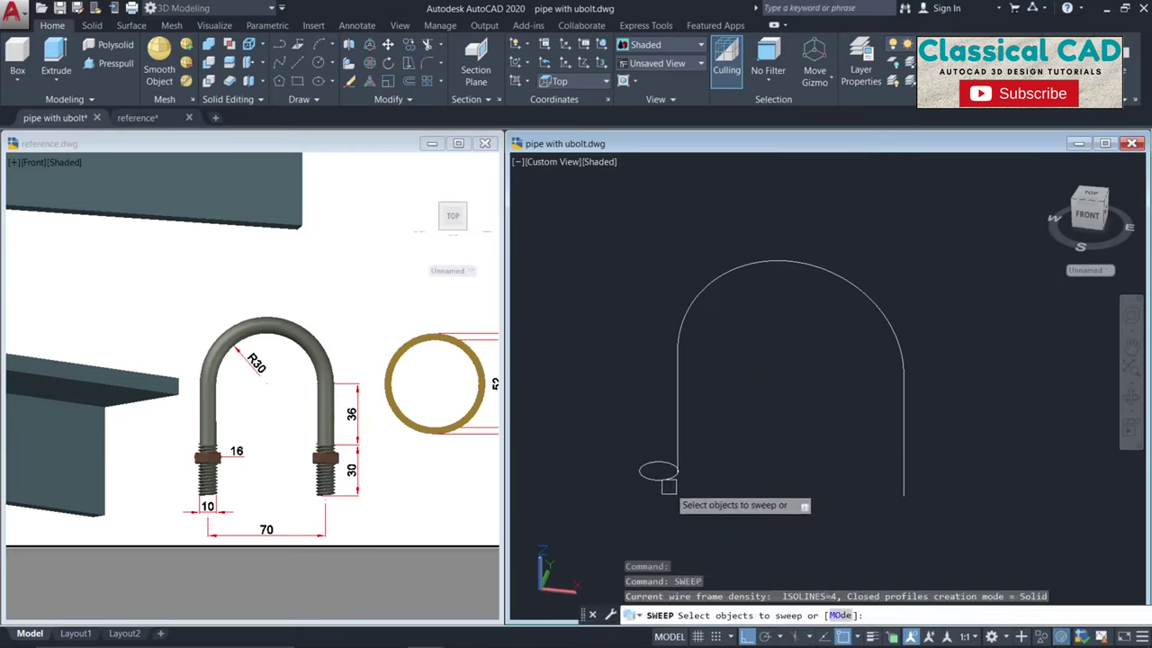
{"action": "left_click", "coordinate": [661, 479]}
{"action": "key", "text": "Return"}
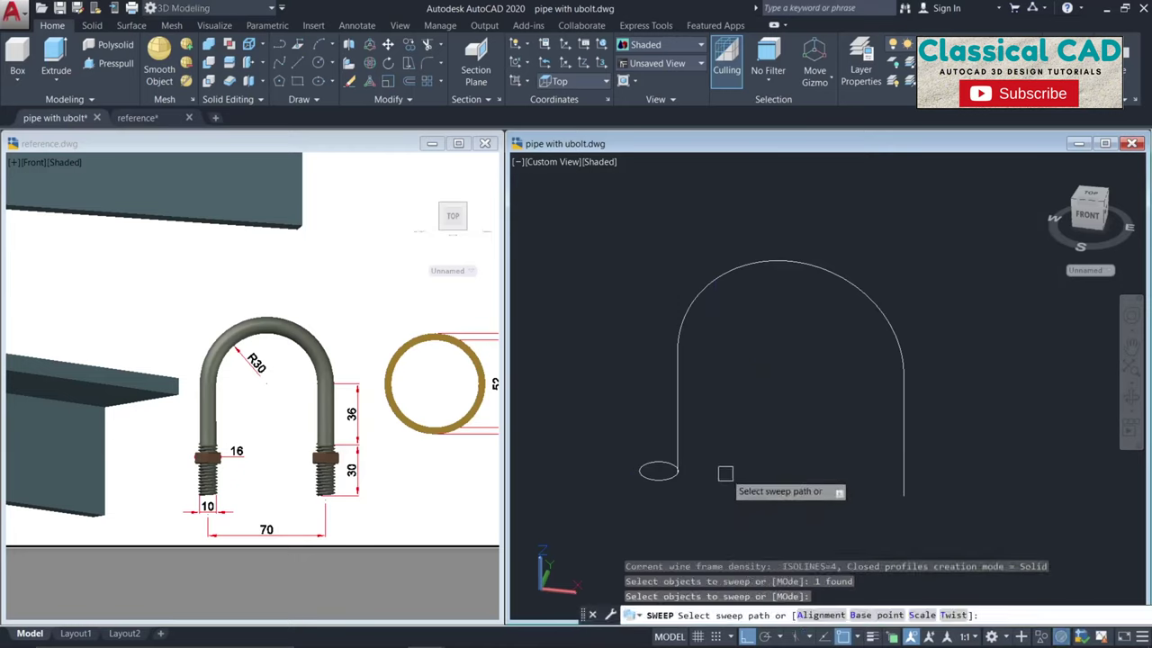
{"action": "left_click", "coordinate": [678, 406]}
{"action": "key", "text": "Escape"}
{"action": "left_click", "coordinate": [675, 404]}
{"action": "key", "text": "Escape"}
- In the Front view, check the centre-to-centre spacing of the two leg ends with a linear dimension and erase the dimension
{"action": "left_click", "coordinate": [672, 68]}
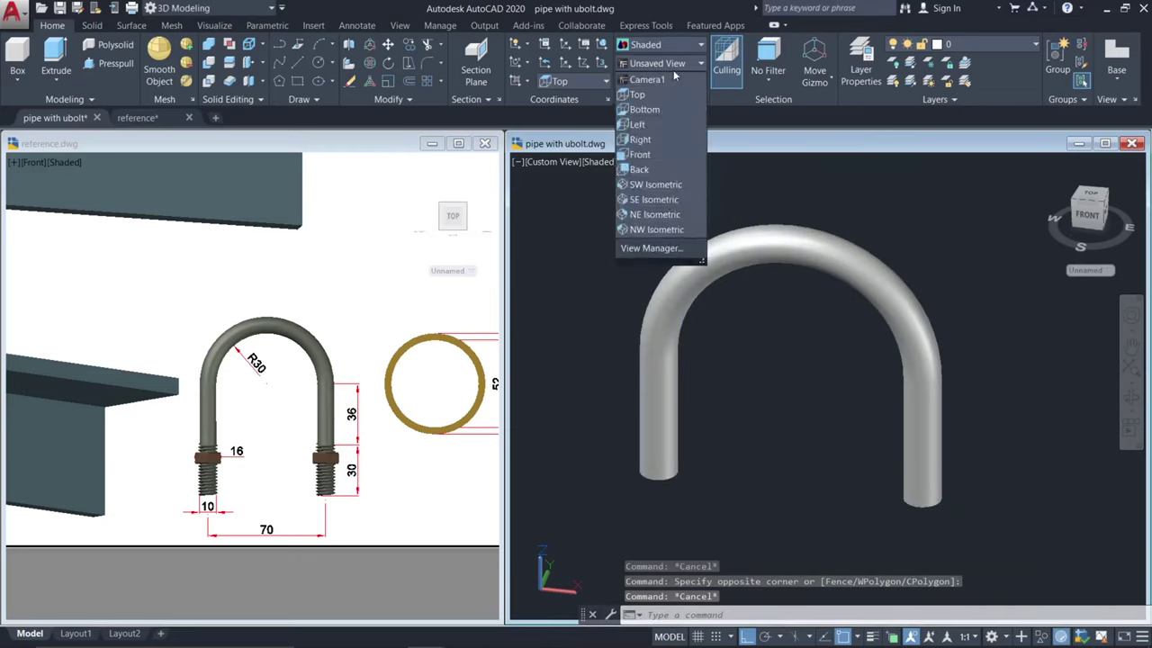
{"action": "left_click", "coordinate": [640, 155]}
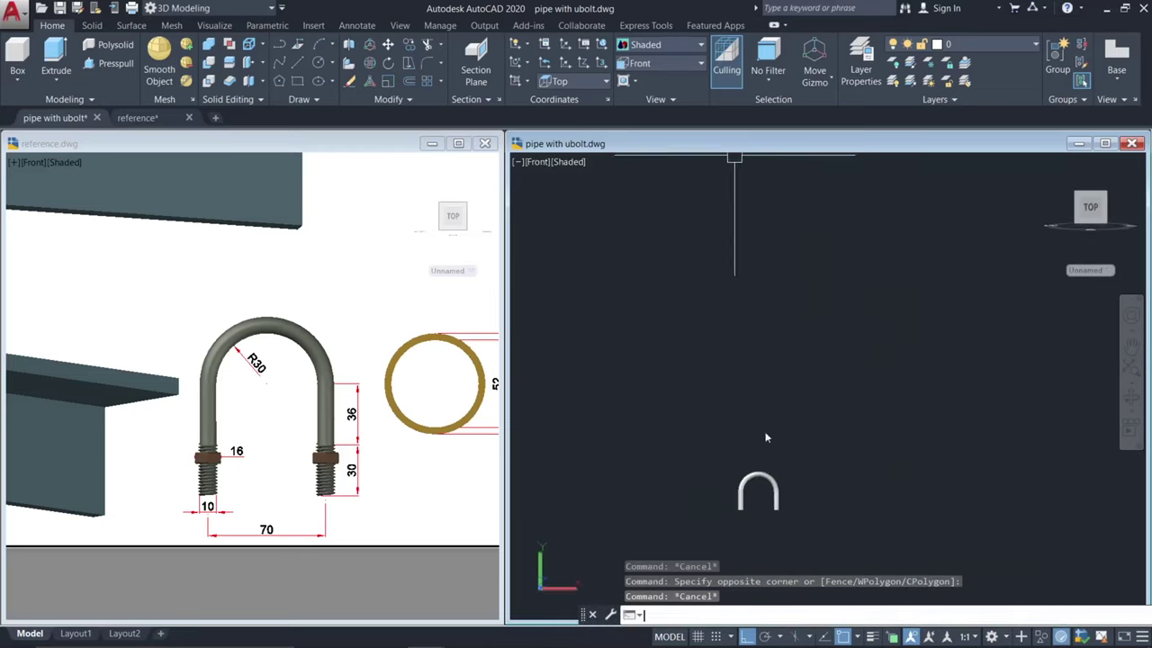
{"action": "scroll", "coordinate": [756, 504], "scroll_direction": "up", "scroll_amount": 6}
{"action": "middle_click_drag", "start_coordinate": [761, 494], "coordinate": [777, 461]}
{"action": "type", "text": "imli"}
{"action": "key", "text": "Return"}
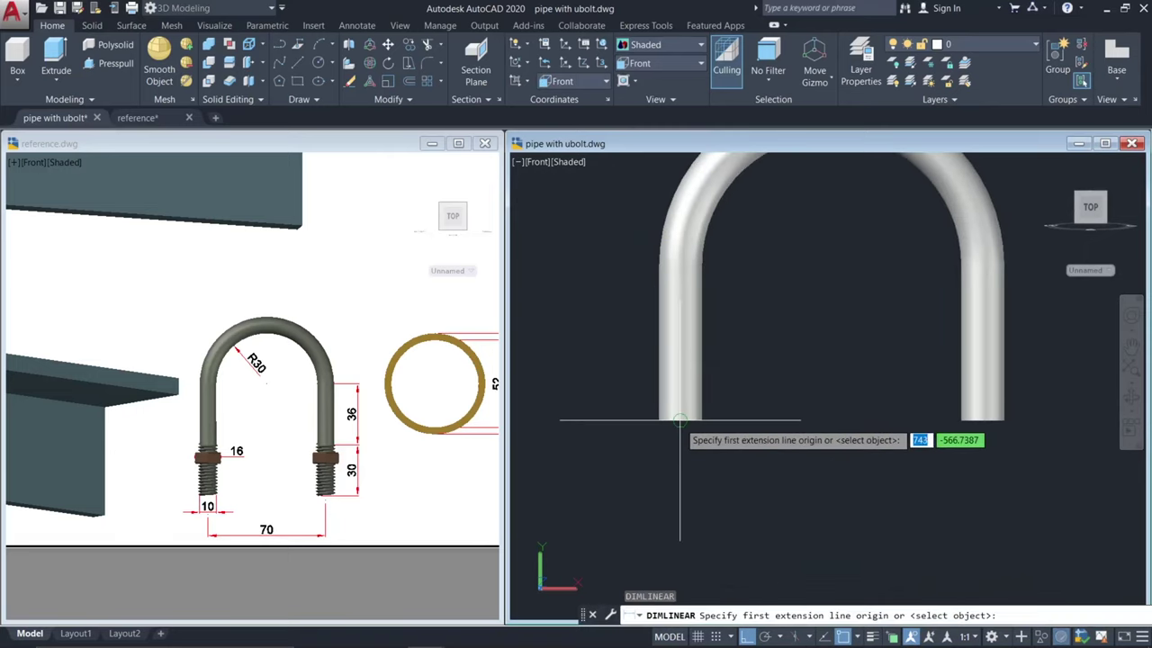
{"action": "left_click", "coordinate": [680, 420]}
{"action": "left_click", "coordinate": [983, 421]}
{"action": "double_click", "coordinate": [868, 460]}
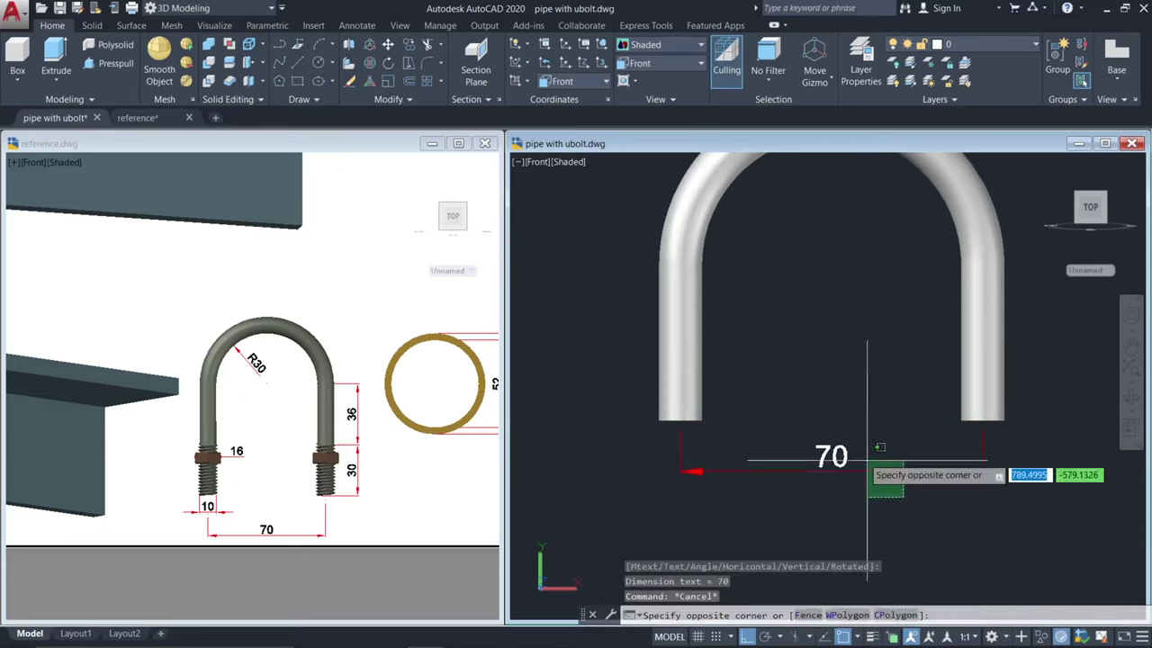
{"action": "left_click", "coordinate": [866, 467]}
{"action": "type", "text": "E"}
{"action": "key", "text": "Return"}
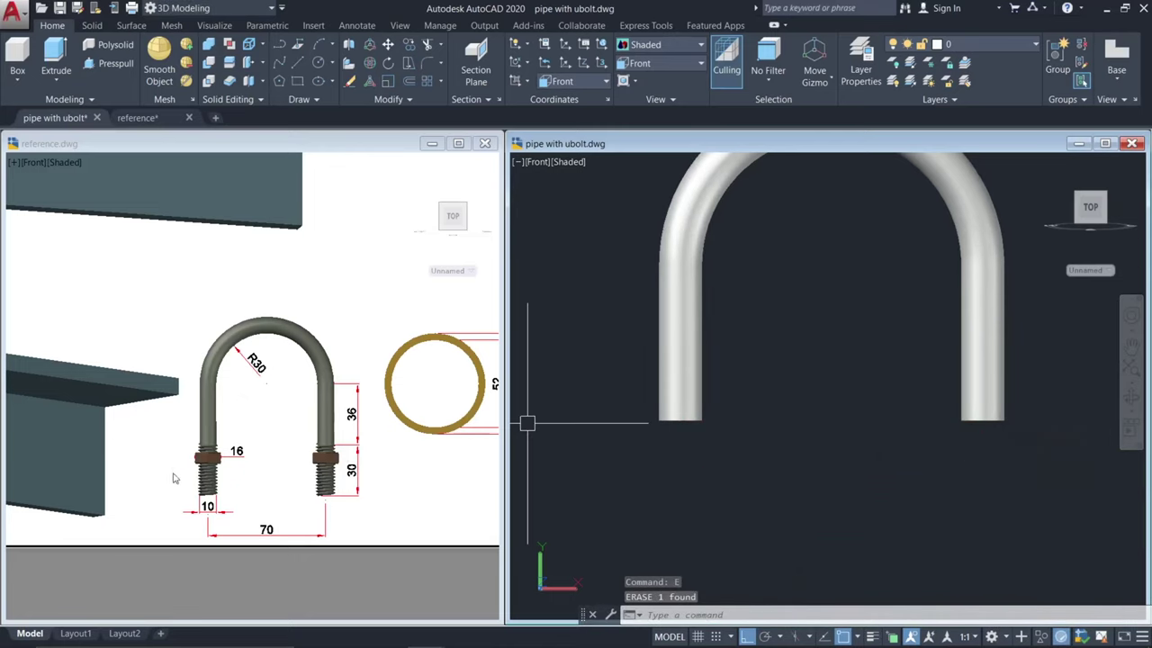
- Orient the model to show the underside of the legs and set the UCS to Bottom
{"action": "left_click", "coordinate": [787, 443]}
{"action": "key", "text": "Escape"}
{"action": "middle_click_drag", "start_coordinate": [744, 450], "coordinate": [710, 400], "text": "shift"}
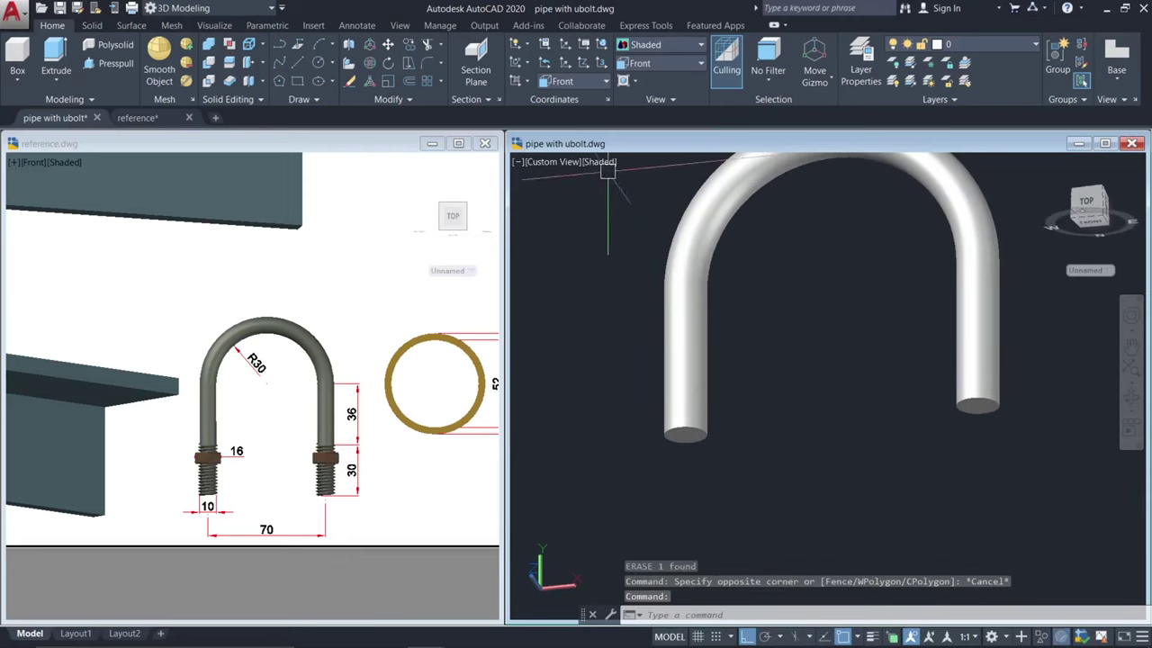
{"action": "left_click", "coordinate": [581, 81]}
{"action": "left_click", "coordinate": [577, 137]}
{"action": "left_click", "coordinate": [746, 475]}
{"action": "left_click", "coordinate": [746, 477]}
{"action": "key", "text": "Escape"}
- Draw a circle with diameter 9 centred on the left leg's end face
{"action": "scroll", "coordinate": [703, 455], "scroll_direction": "up", "scroll_amount": 3}
{"action": "type", "text": "c"}
{"action": "key", "text": "Return"}
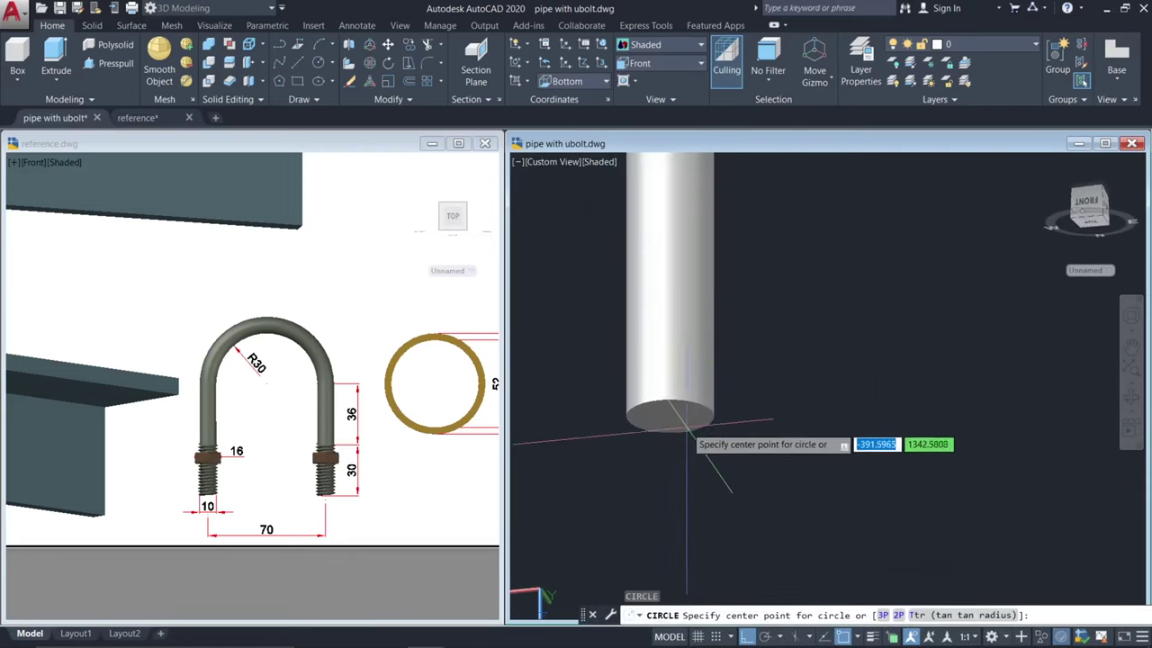
{"action": "left_click", "coordinate": [671, 416]}
{"action": "type", "text": "d"}
{"action": "key", "text": "Return"}
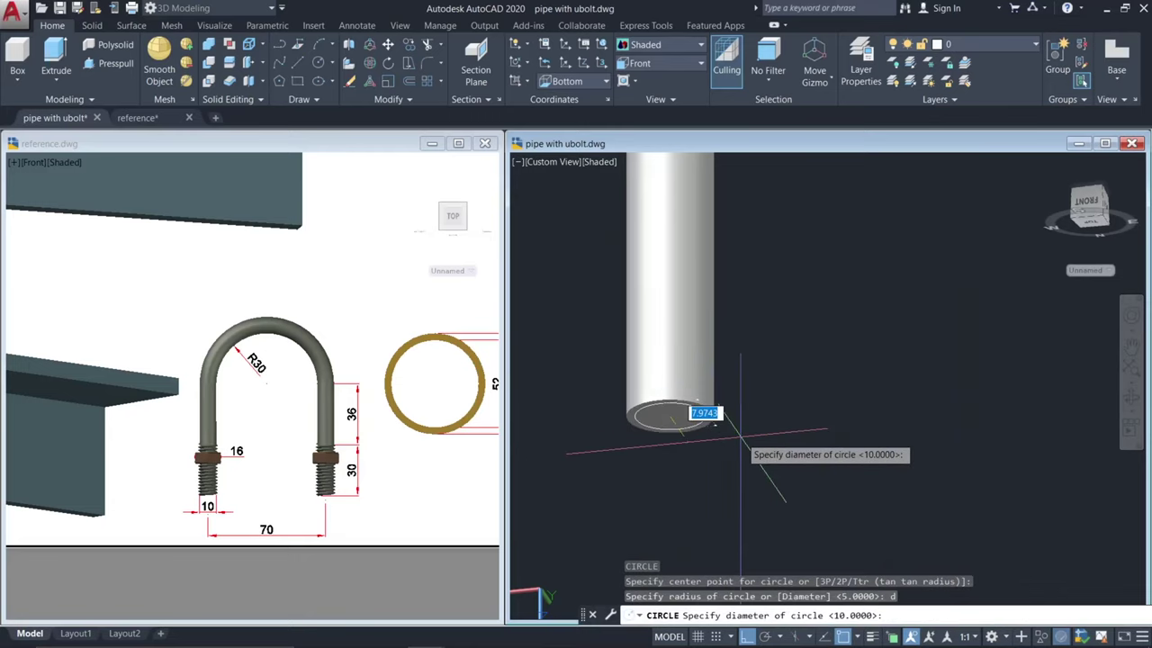
{"action": "type", "text": "9"}
{"action": "key", "text": "Return"}
{"action": "key", "text": "Escape"}
- Move the 9-diameter circle 10 units straight down, away from the left leg's end face
{"action": "left_click", "coordinate": [732, 458]}
{"action": "left_click", "coordinate": [610, 386]}
{"action": "type", "text": "m"}
{"action": "key", "text": "Return"}
{"action": "left_click", "coordinate": [764, 450]}
{"action": "type", "text": "10"}
{"action": "key", "text": "Return"}
{"action": "key", "text": "Escape"}
- Copy the 9-diameter circle 30 units straight down along the leg's axis
{"action": "middle_click_drag", "start_coordinate": [761, 491], "coordinate": [799, 314]}
{"action": "left_click", "coordinate": [698, 319]}
{"action": "type", "text": "co"}
{"action": "key", "text": "Return"}
{"action": "left_click", "coordinate": [784, 336]}
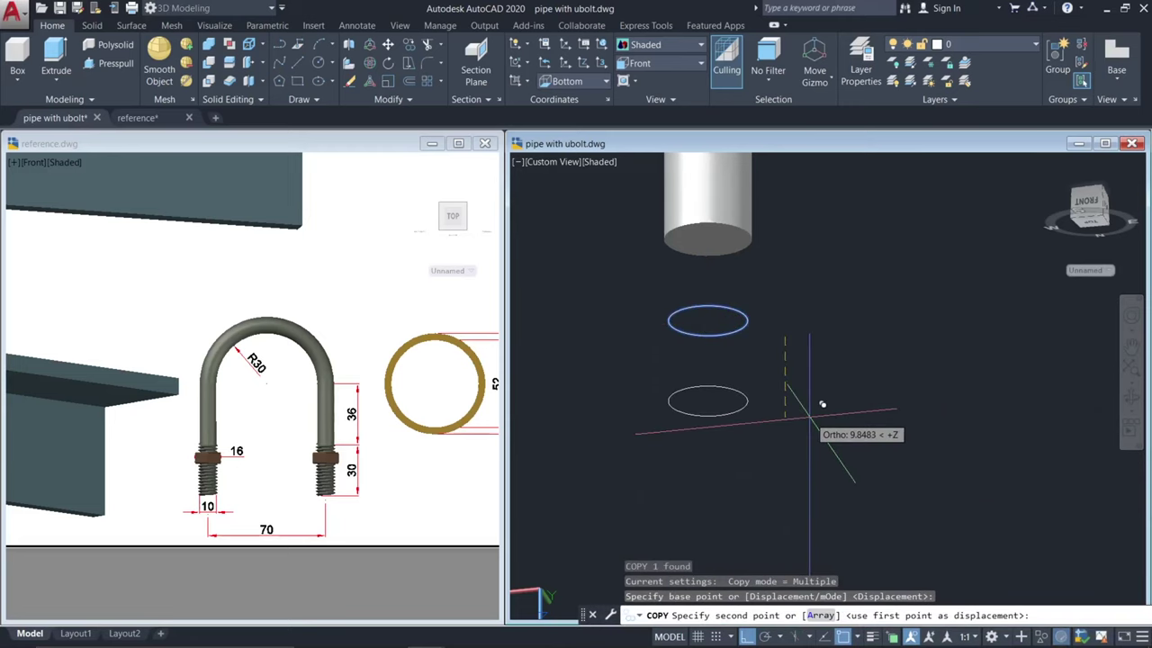
{"action": "type", "text": "30"}
{"action": "key", "text": "Return"}
{"action": "key", "text": "Escape"}
- Draw a helix from the upper circle's centre to the lower circle's centre, with base and top radii of 4.5 and height 30
{"action": "middle_click_drag", "start_coordinate": [810, 417], "coordinate": [825, 356]}
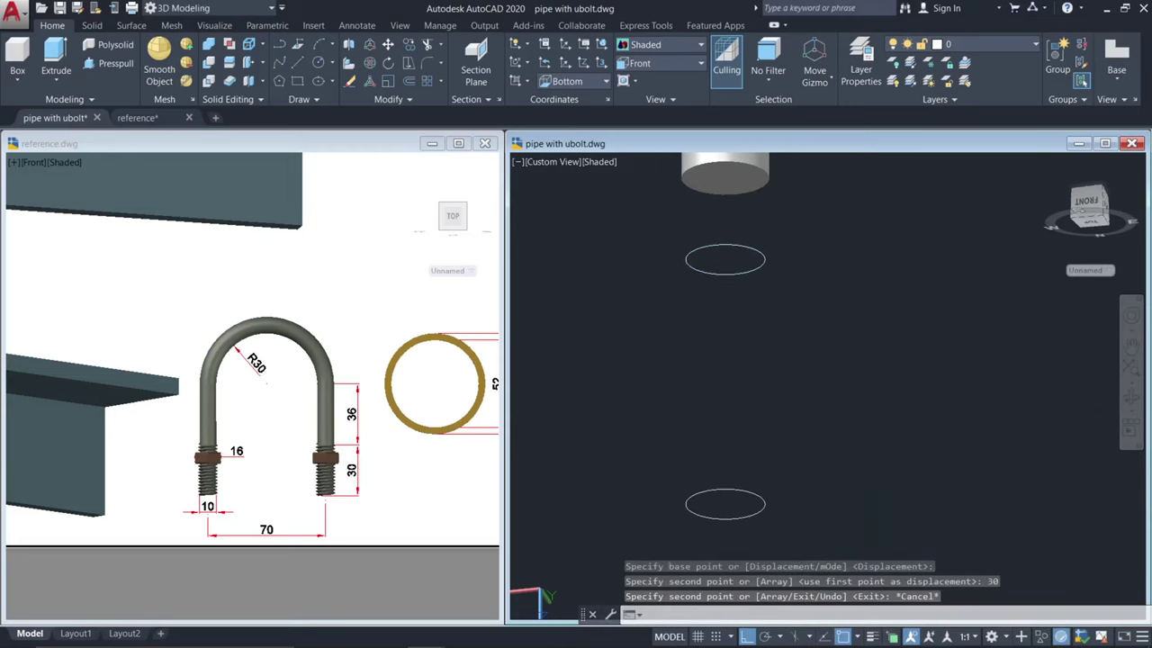
{"action": "left_click", "coordinate": [728, 355]}
{"action": "key", "text": "Escape"}
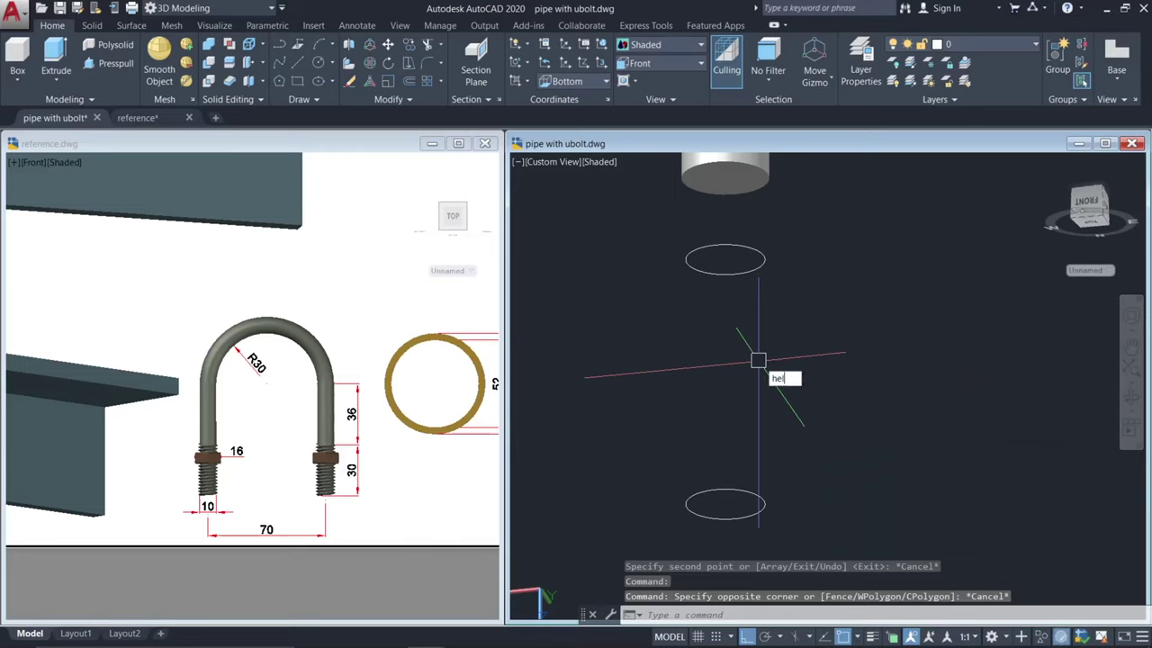
{"action": "type", "text": "HELIX"}
{"action": "key", "text": "Return"}
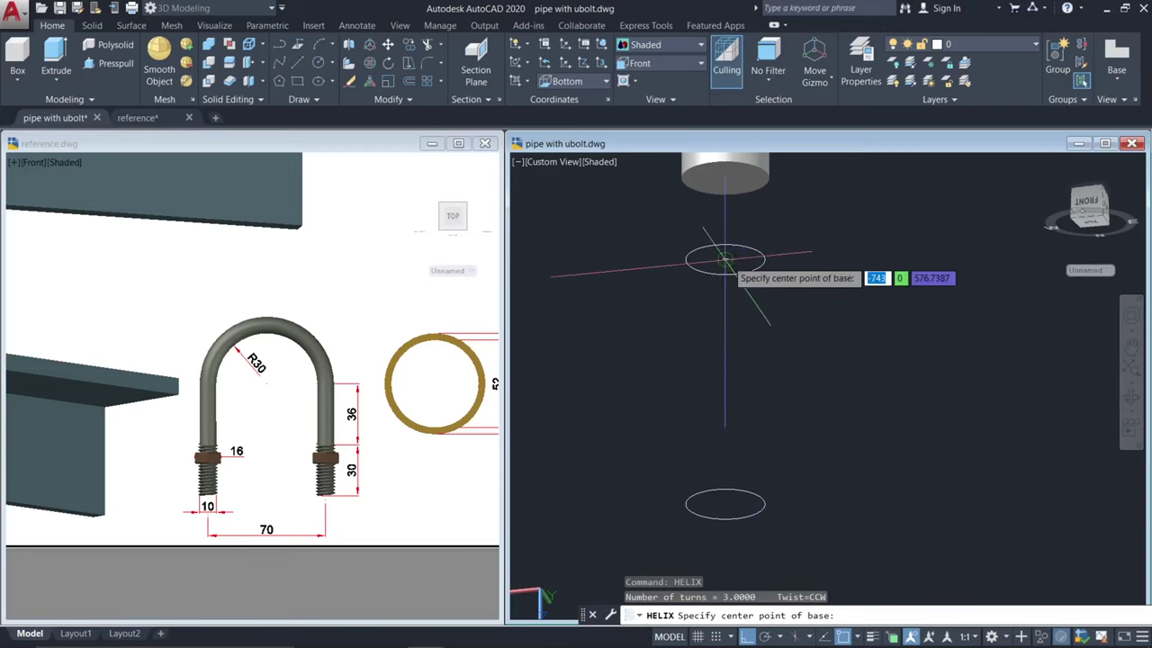
{"action": "left_click", "coordinate": [725, 259]}
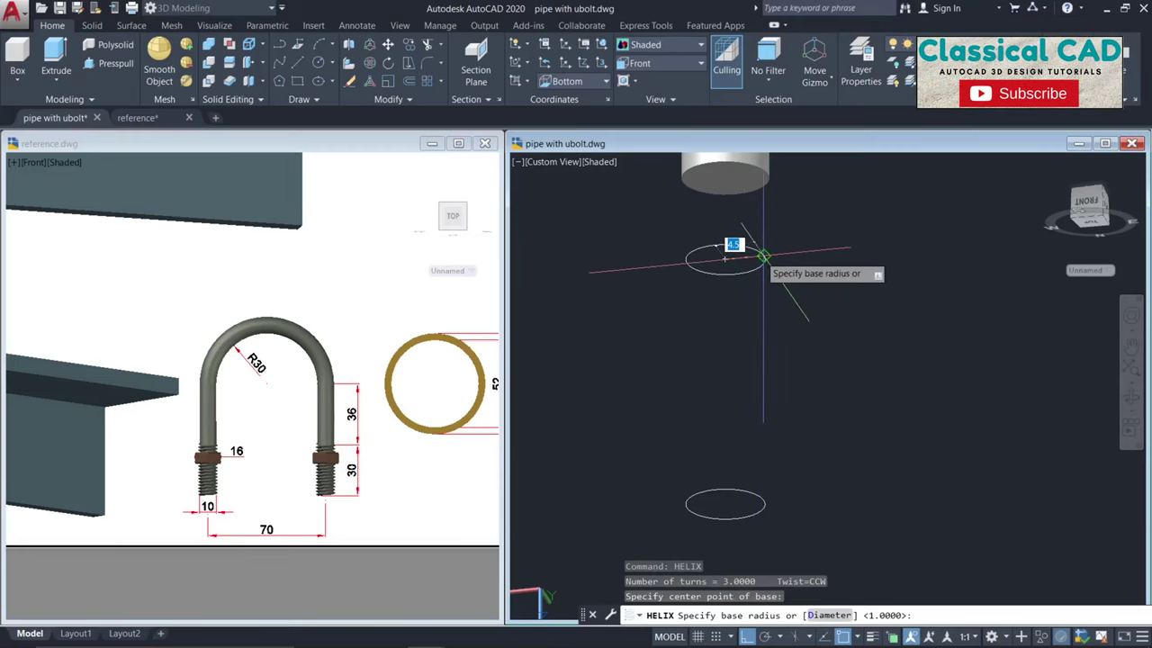
{"action": "left_click", "coordinate": [762, 256]}
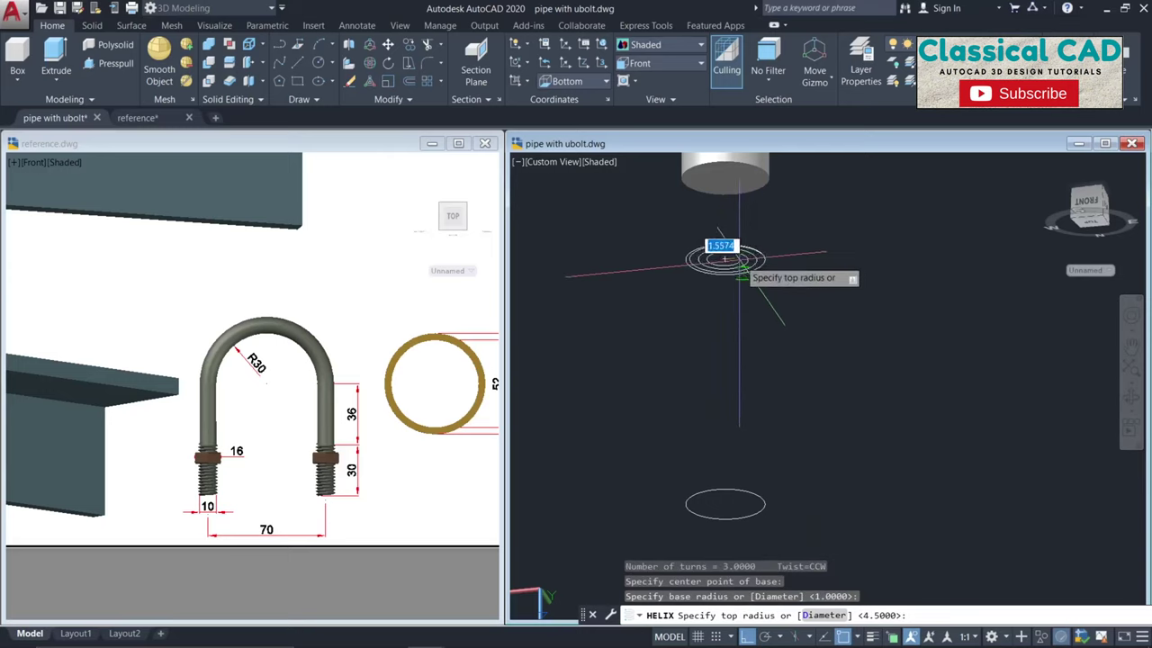
{"action": "left_click", "coordinate": [763, 256]}
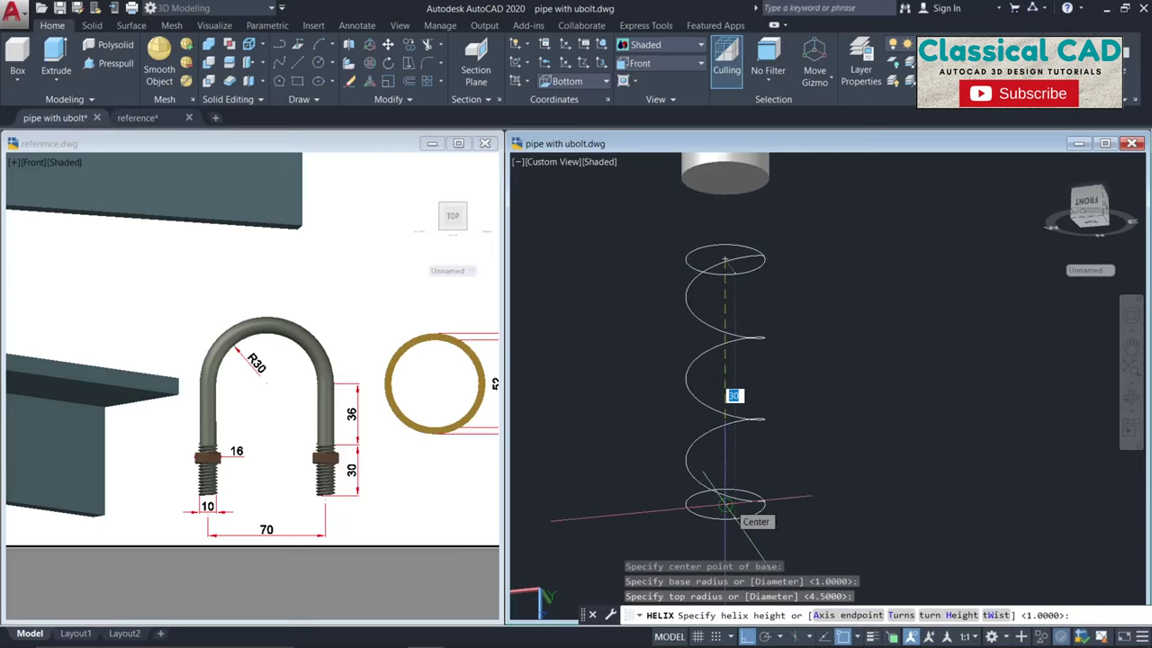
{"action": "key", "text": "Return"}
- Set the helix's number of turns to 16 in its properties
{"action": "type", "text": "pr"}
{"action": "key", "text": "Return"}
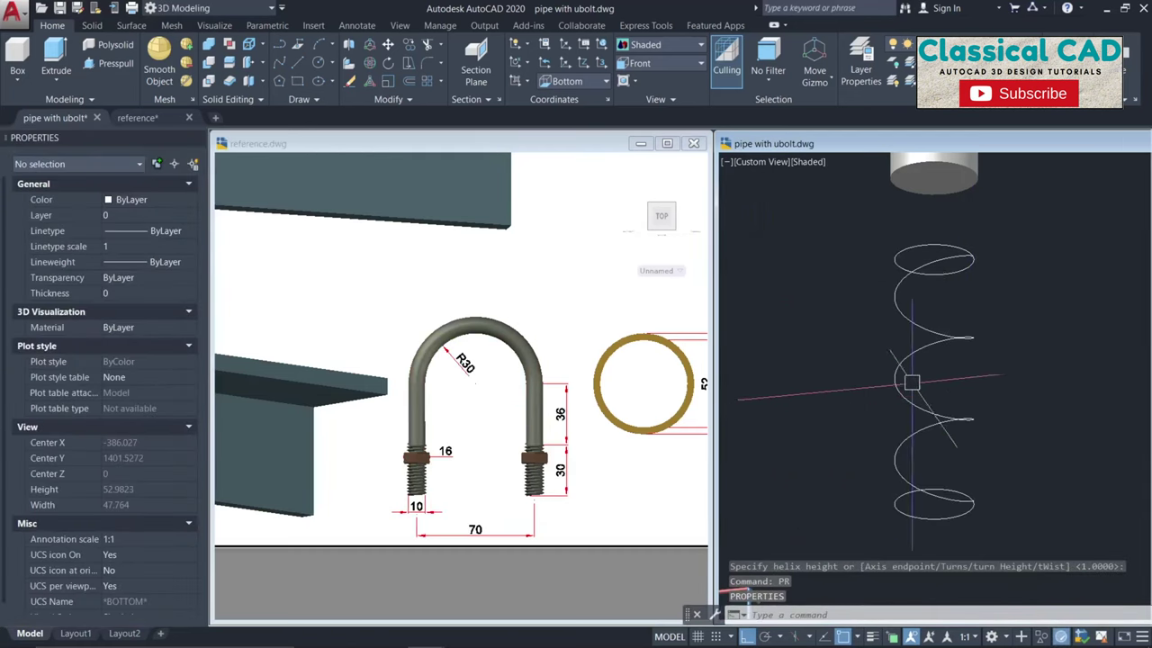
{"action": "key", "text": "Escape"}
{"action": "left_click", "coordinate": [934, 387]}
{"action": "left_click", "coordinate": [893, 363]}
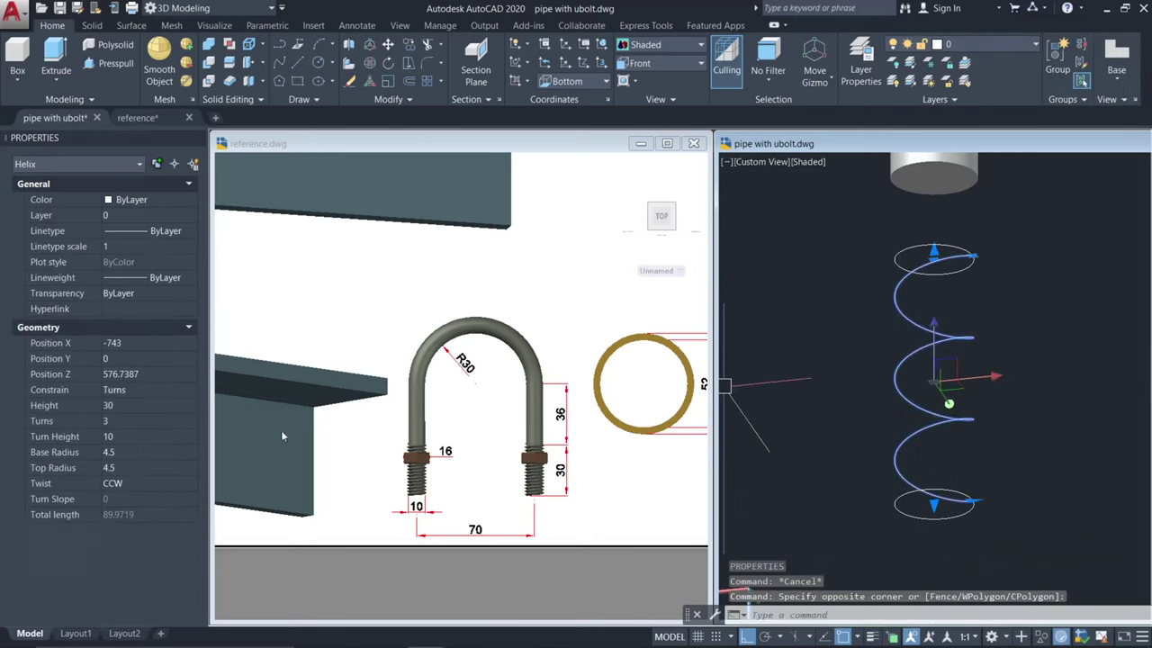
{"action": "left_click", "coordinate": [122, 436]}
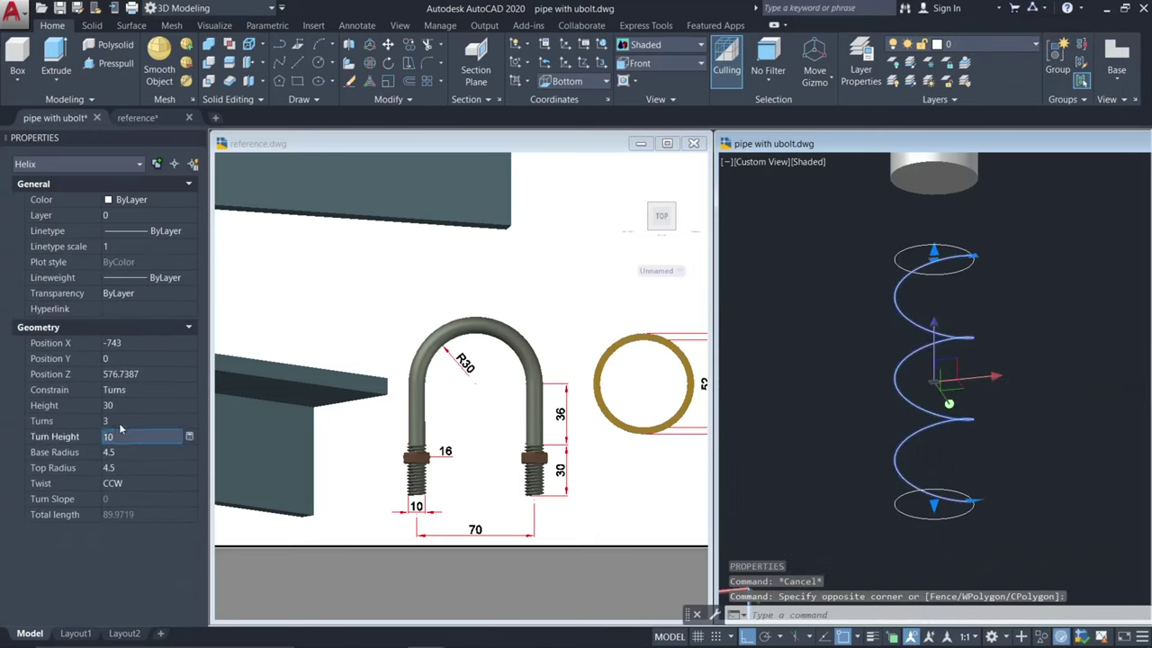
{"action": "left_click", "coordinate": [136, 436]}
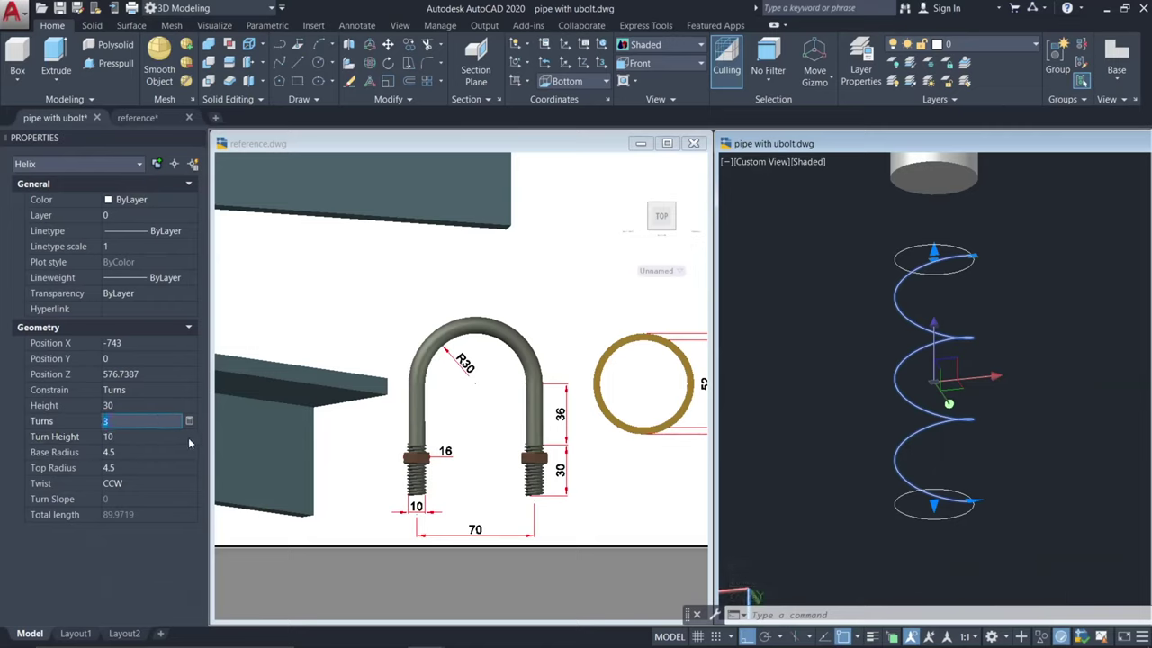
{"action": "type", "text": "16"}
{"action": "left_click", "coordinate": [188, 437]}
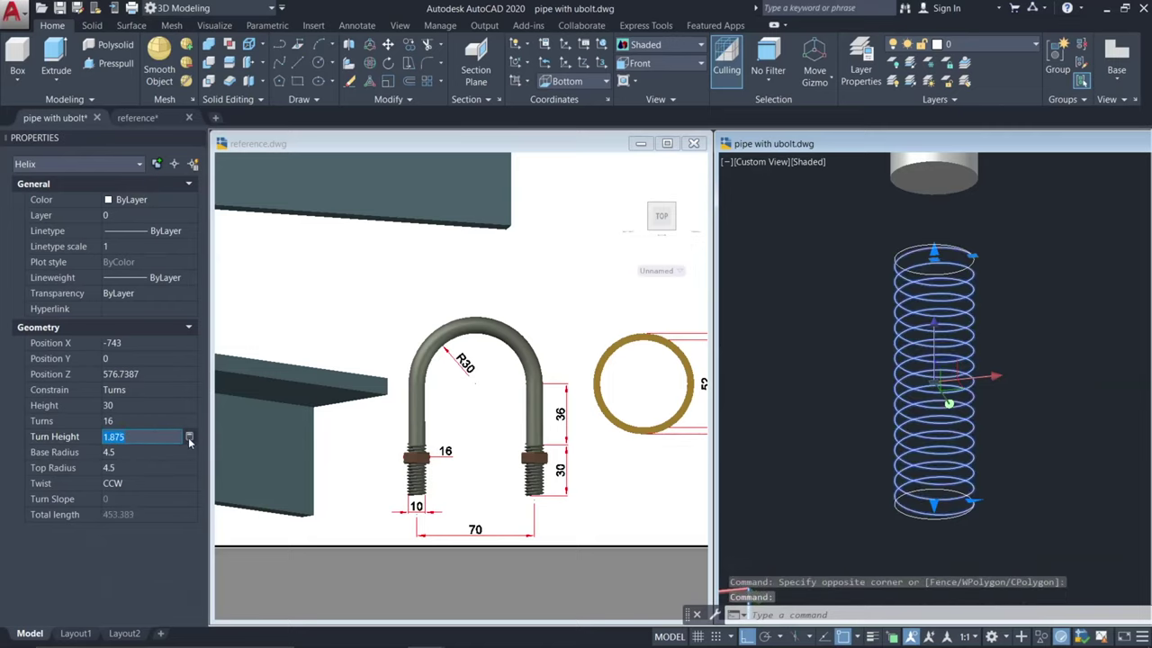
{"action": "key", "text": "Escape"}
{"action": "key", "text": "Escape"}
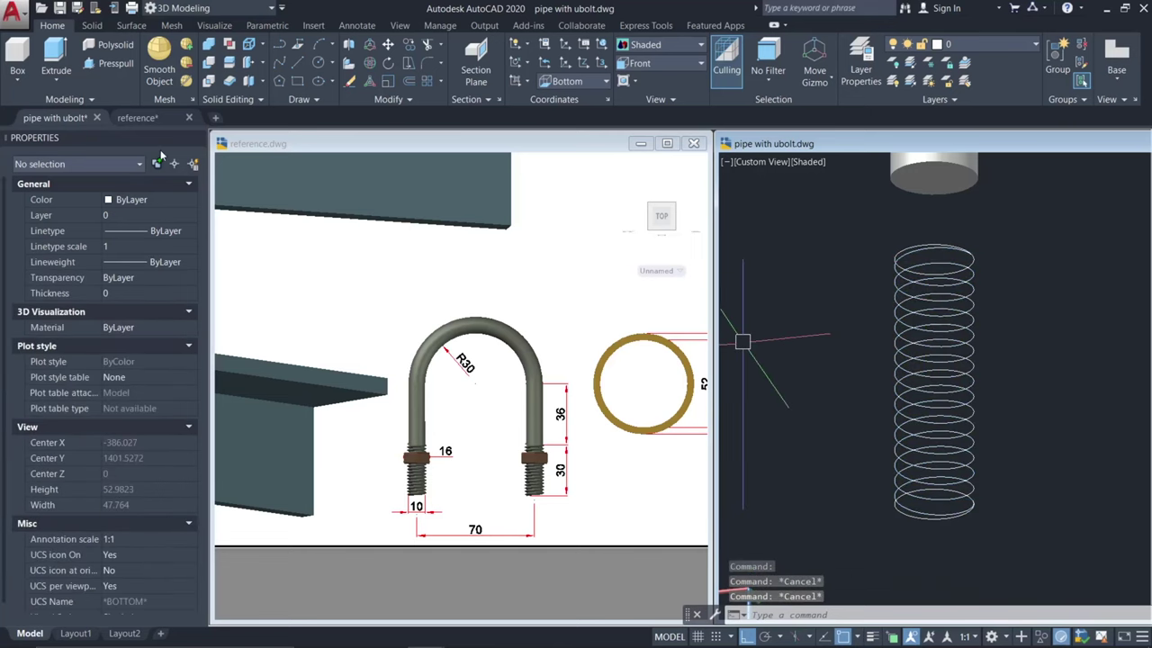
{"action": "left_click", "coordinate": [198, 141]}
- Delete the two 9-diameter guide circles at the upper and lower ends of the helix
{"action": "left_click", "coordinate": [840, 382]}
{"action": "left_click", "coordinate": [835, 362]}
{"action": "key", "text": "Escape"}
{"action": "mouse_move", "coordinate": [834, 358]}
{"action": "middle_mouse_down", "text": "shift"}
{"action": "mouse_move", "coordinate": [834, 341]}
{"action": "mouse_move", "coordinate": [779, 360]}
{"action": "middle_mouse_up", "text": "shift"}
{"action": "key", "text": "Escape"}
{"action": "left_click", "coordinate": [659, 240]}
{"action": "left_click", "coordinate": [830, 306]}
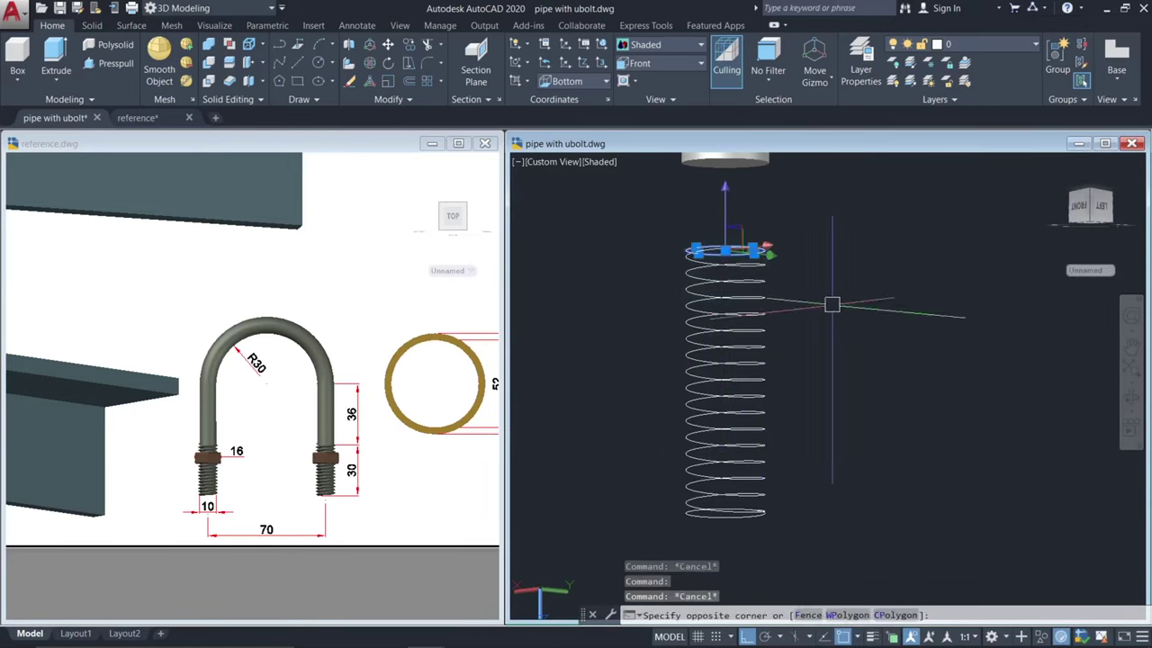
{"action": "left_click", "coordinate": [649, 476]}
{"action": "left_click", "coordinate": [815, 550]}
{"action": "type", "text": "e"}
{"action": "key", "text": "Return"}
- Draw a three-sided polygon, inscribed in a circle, centred on the helix's upper endpoint
{"action": "mouse_move", "coordinate": [804, 411]}
{"action": "middle_mouse_down", "text": "shift"}
{"action": "mouse_move", "coordinate": [715, 316]}
{"action": "mouse_move", "coordinate": [817, 357]}
{"action": "mouse_move", "coordinate": [894, 343]}
{"action": "mouse_move", "coordinate": [878, 327]}
{"action": "middle_mouse_up", "text": "shift"}
{"action": "key", "text": "Escape"}
{"action": "scroll", "coordinate": [771, 245], "scroll_direction": "up", "scroll_amount": 5}
{"action": "key", "text": "Escape"}
{"action": "scroll", "coordinate": [775, 252], "scroll_direction": "down", "scroll_amount": 7}
{"action": "middle_click_drag", "start_coordinate": [792, 273], "coordinate": [831, 306], "text": "shift"}
{"action": "scroll", "coordinate": [785, 282], "scroll_direction": "up", "scroll_amount": 5}
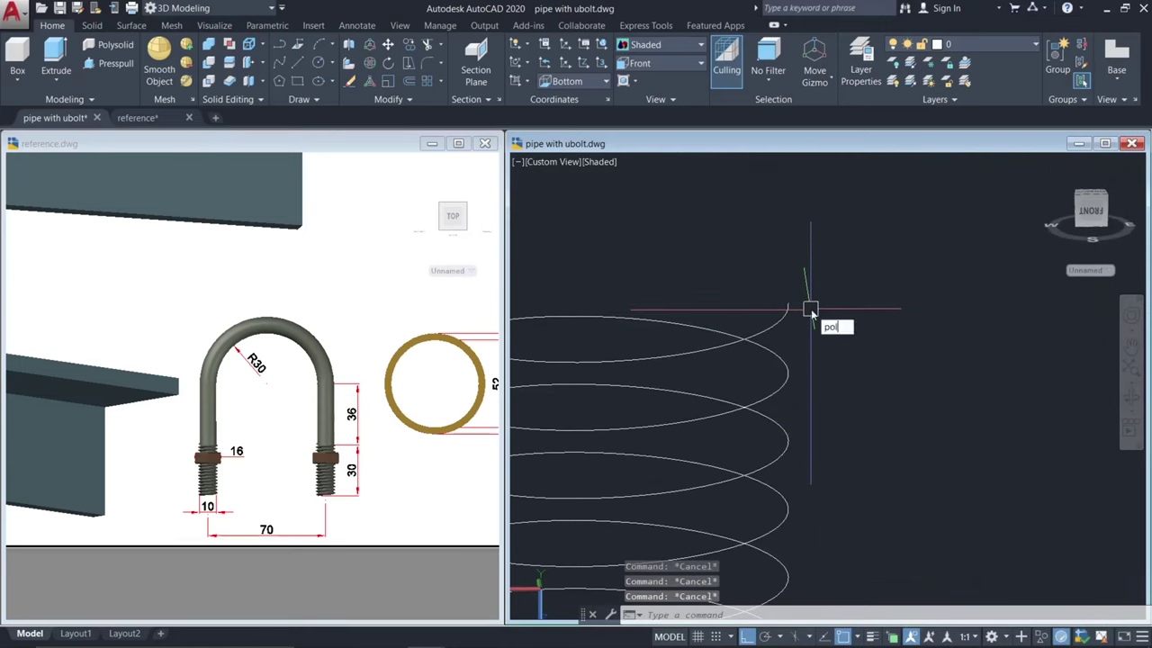
{"action": "key", "text": "Return"}
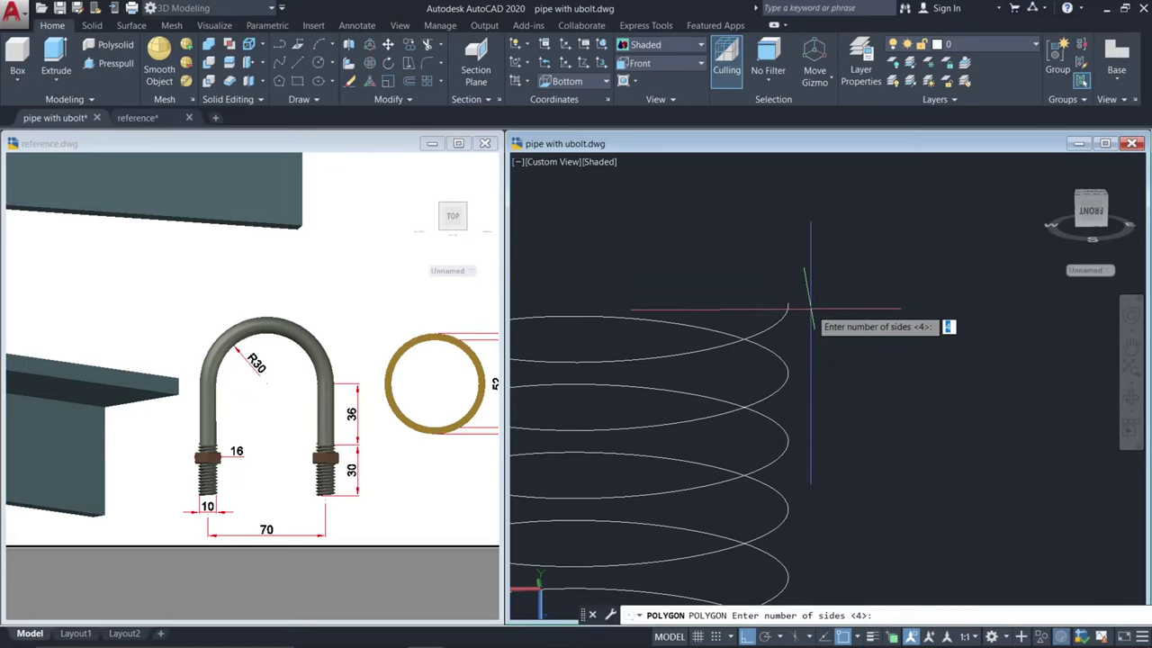
{"action": "type", "text": "3"}
{"action": "key", "text": "Return"}
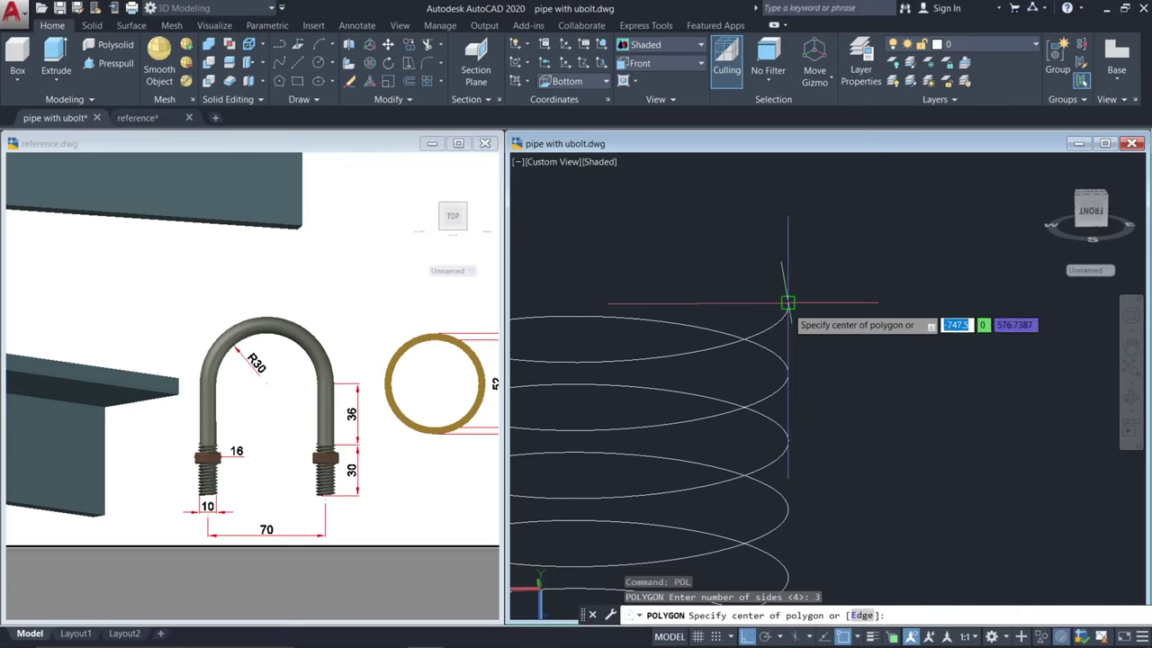
{"action": "left_click", "coordinate": [788, 303]}
{"action": "left_click", "coordinate": [842, 615]}
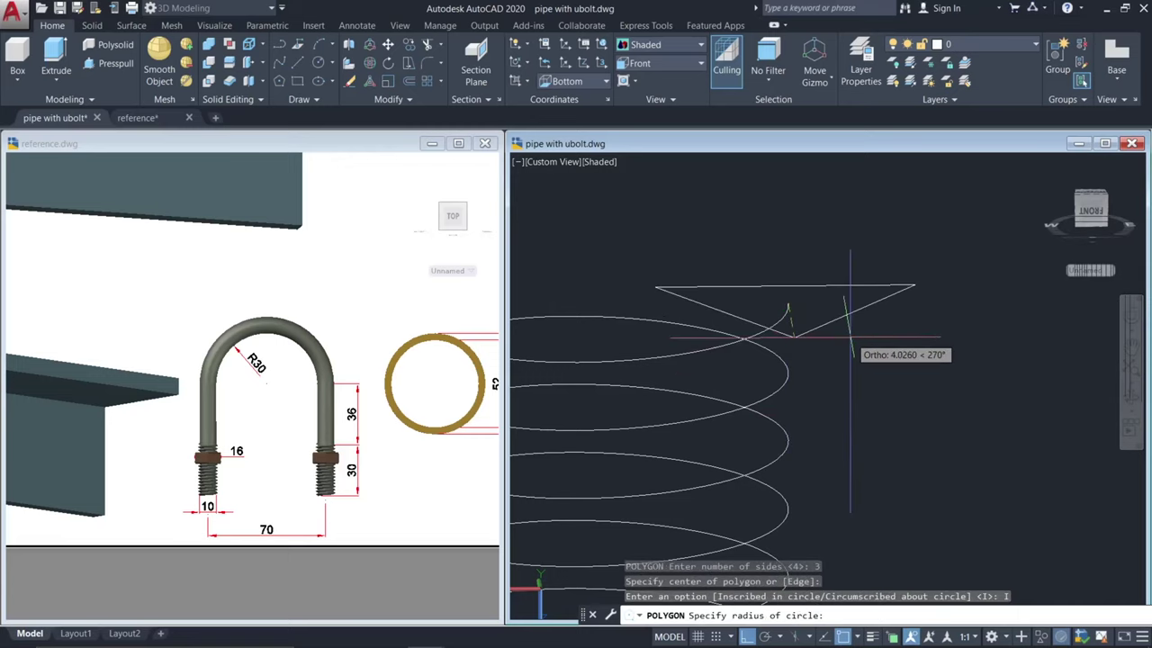
{"action": "key", "text": "Return"}
{"action": "key", "text": "Escape"}
- Rotate the triangle 90° in 3D about its centre so that it stands upright
{"action": "middle_click_drag", "start_coordinate": [846, 337], "coordinate": [832, 358], "text": "shift"}
{"action": "key", "text": "Escape"}
{"action": "scroll", "coordinate": [804, 306], "scroll_direction": "up", "scroll_amount": 4}
{"action": "left_click", "coordinate": [847, 325]}
{"action": "left_click", "coordinate": [818, 273]}
{"action": "type", "text": "3r"}
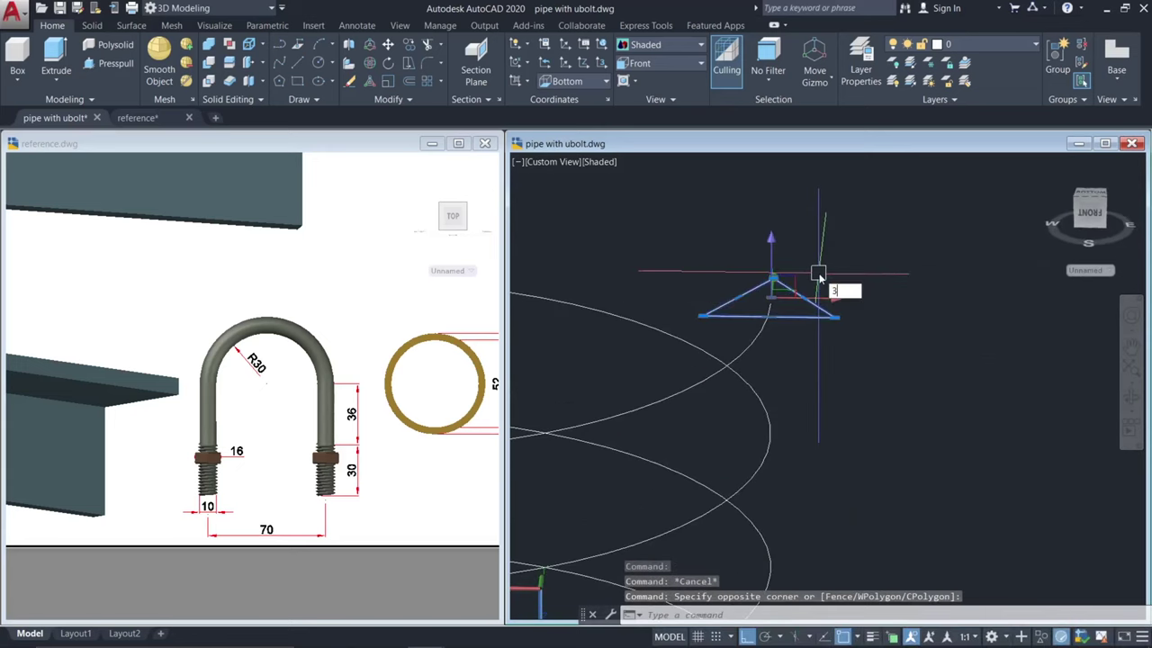
{"action": "key", "text": "Return"}
{"action": "left_click", "coordinate": [776, 258]}
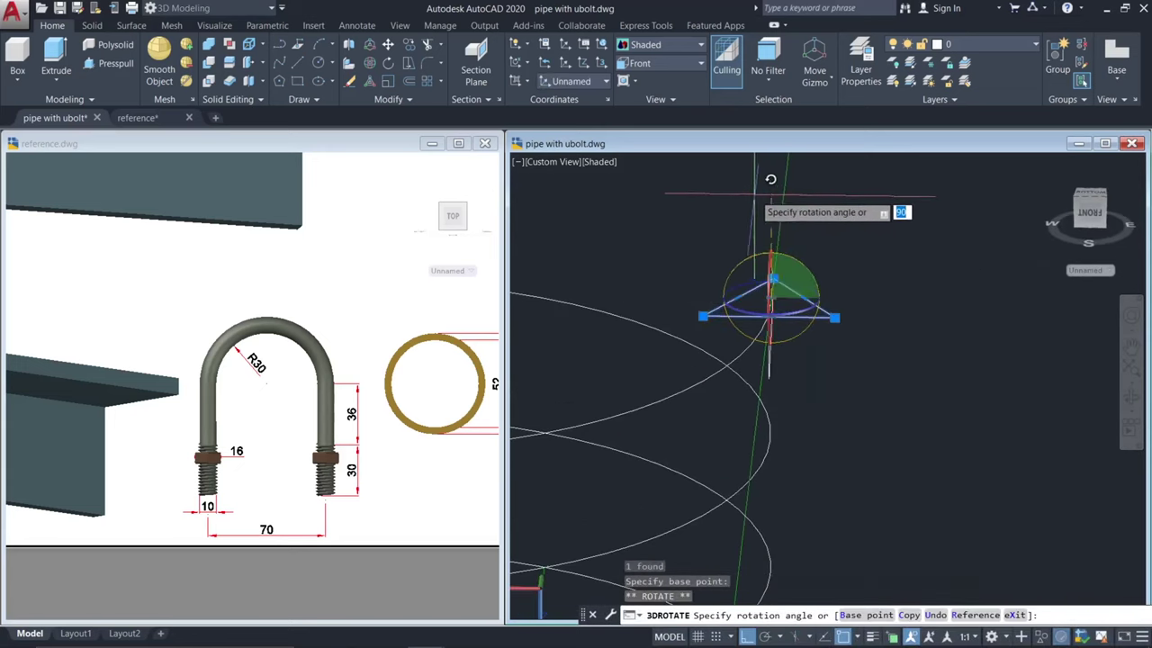
{"action": "key", "text": "Escape"}
- Rotate the upright triangle 90° in its own plane so that one corner points outward from the helix
{"action": "middle_click_drag", "start_coordinate": [828, 304], "coordinate": [787, 281], "text": "shift"}
{"action": "left_click", "coordinate": [786, 273]}
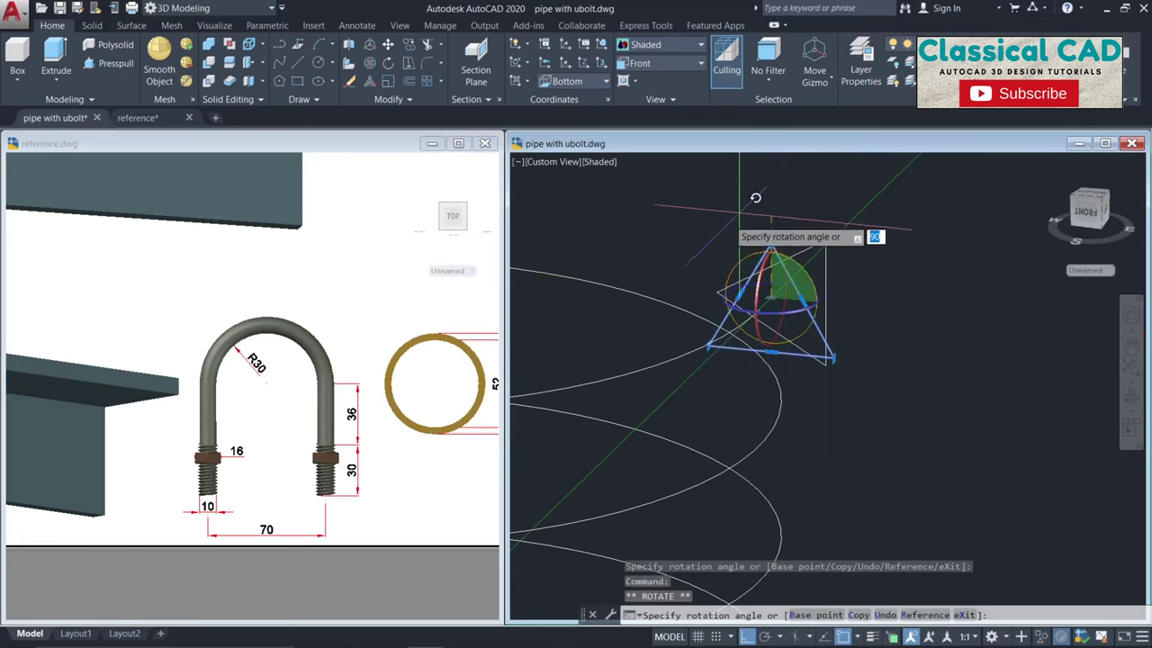
{"action": "left_click", "coordinate": [818, 435]}
{"action": "key", "text": "Escape"}
- Move the triangle by the midpoint of its vertical side onto the helix's upper endpoint
{"action": "scroll", "coordinate": [806, 370], "scroll_direction": "down", "scroll_amount": 4}
{"action": "mouse_move", "coordinate": [799, 366]}
{"action": "middle_mouse_down", "text": "shift"}
{"action": "mouse_move", "coordinate": [866, 371]}
{"action": "mouse_move", "coordinate": [812, 362]}
{"action": "middle_mouse_up", "text": "shift"}
{"action": "scroll", "coordinate": [810, 353], "scroll_direction": "up", "scroll_amount": 4}
{"action": "left_click", "coordinate": [837, 329]}
{"action": "left_click", "coordinate": [812, 321]}
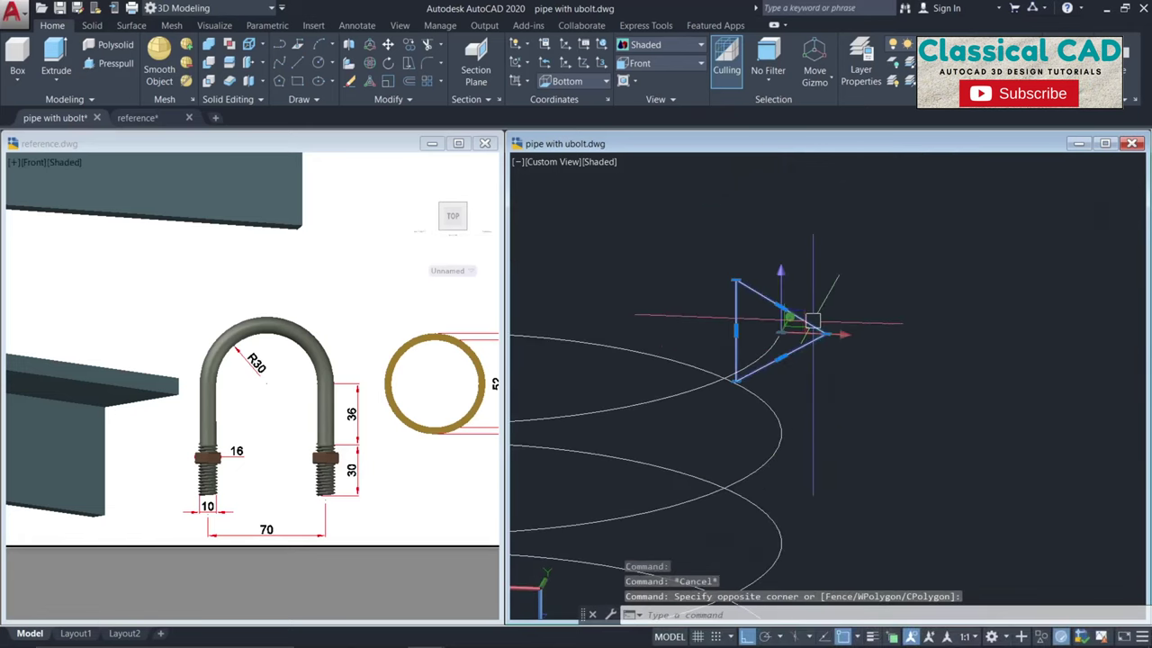
{"action": "type", "text": "m"}
{"action": "key", "text": "Return"}
{"action": "left_click", "coordinate": [736, 330]}
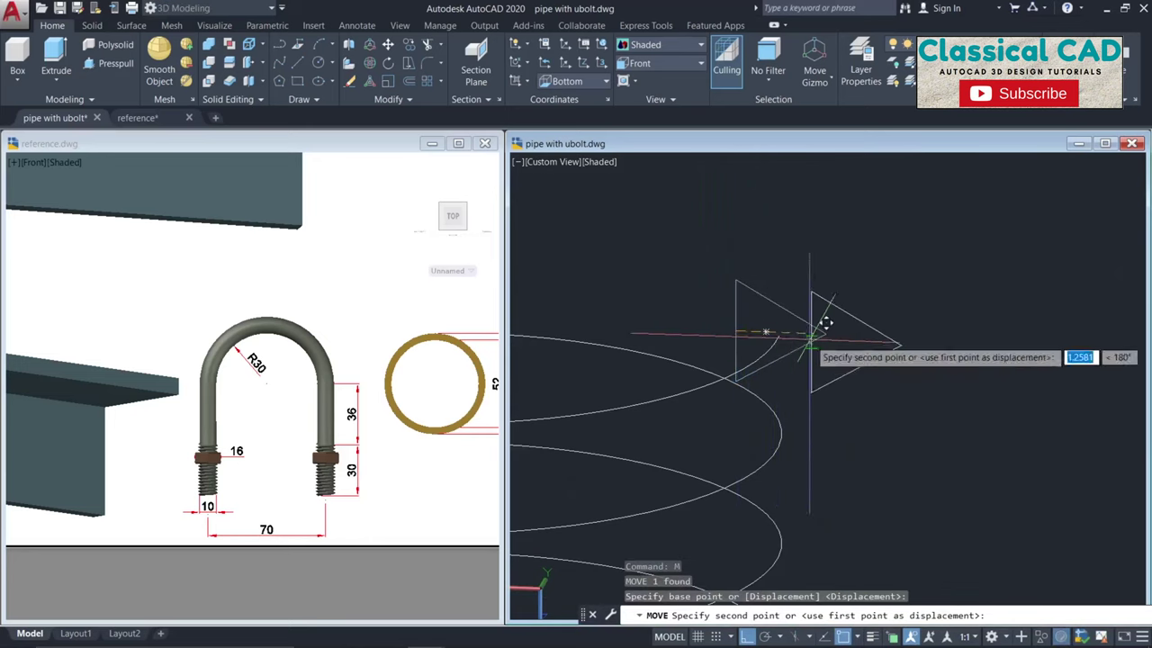
{"action": "left_click", "coordinate": [779, 337]}
{"action": "key", "text": "Escape"}
- Sweep the triangle along the helix to form the solid thread
{"action": "scroll", "coordinate": [785, 358], "scroll_direction": "down", "scroll_amount": 6}
{"action": "middle_click_drag", "start_coordinate": [790, 378], "coordinate": [847, 311]}
{"action": "key", "text": "Escape"}
{"action": "key", "text": "Escape"}
{"action": "scroll", "coordinate": [866, 326], "scroll_direction": "down", "scroll_amount": 2}
{"action": "key", "text": "Escape"}
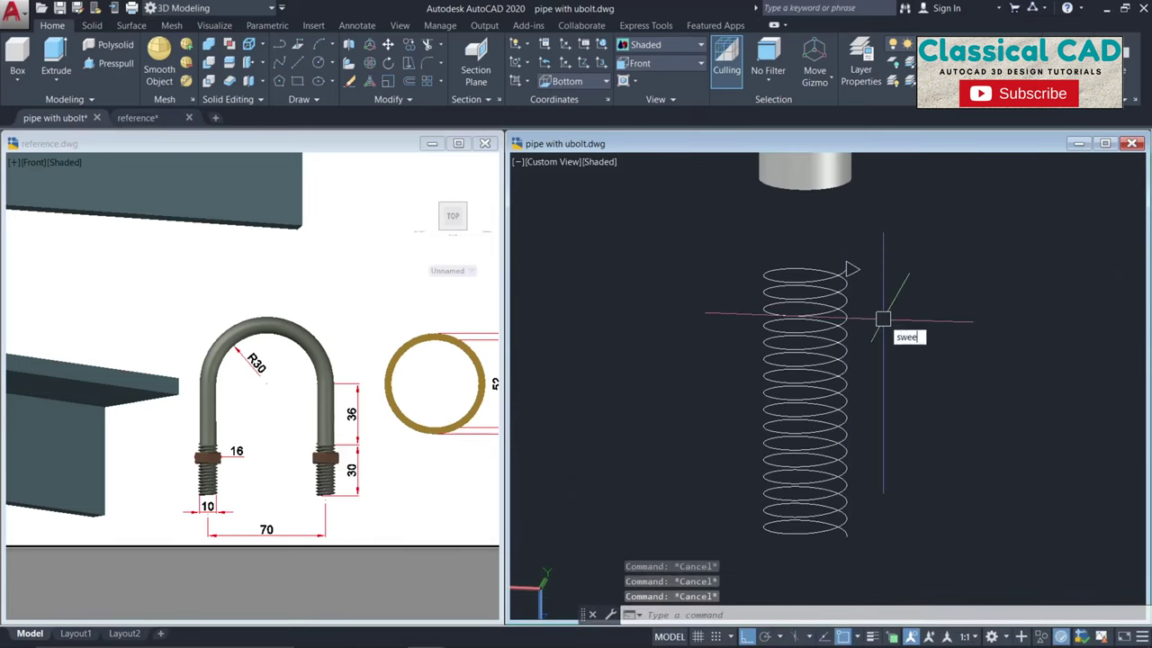
{"action": "key", "text": "Return"}
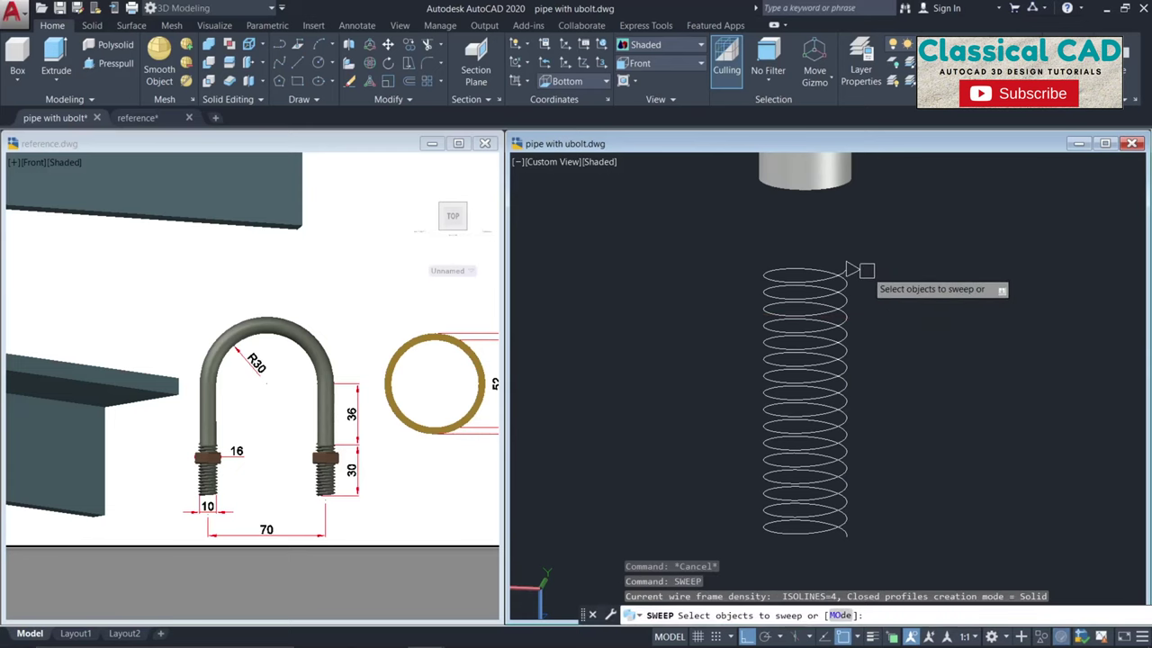
{"action": "scroll", "coordinate": [854, 266], "scroll_direction": "up", "scroll_amount": 4}
{"action": "scroll", "coordinate": [855, 269], "scroll_direction": "up", "scroll_amount": 2}
{"action": "left_click", "coordinate": [854, 277]}
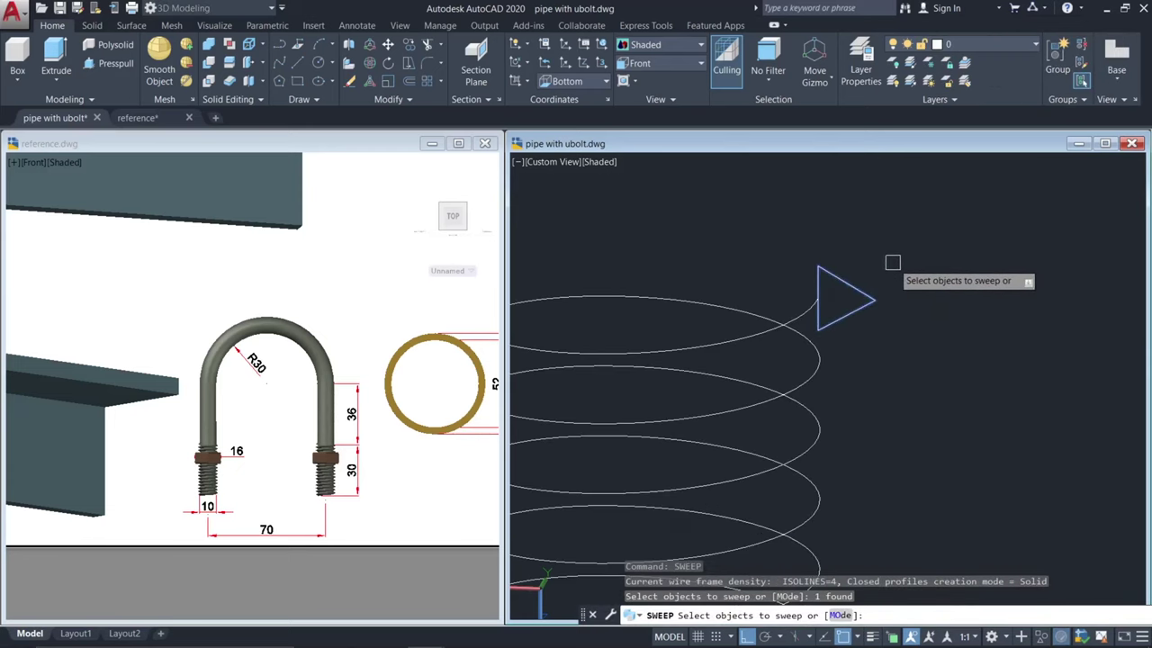
{"action": "key", "text": "Return"}
{"action": "scroll", "coordinate": [826, 320], "scroll_direction": "down", "scroll_amount": 3}
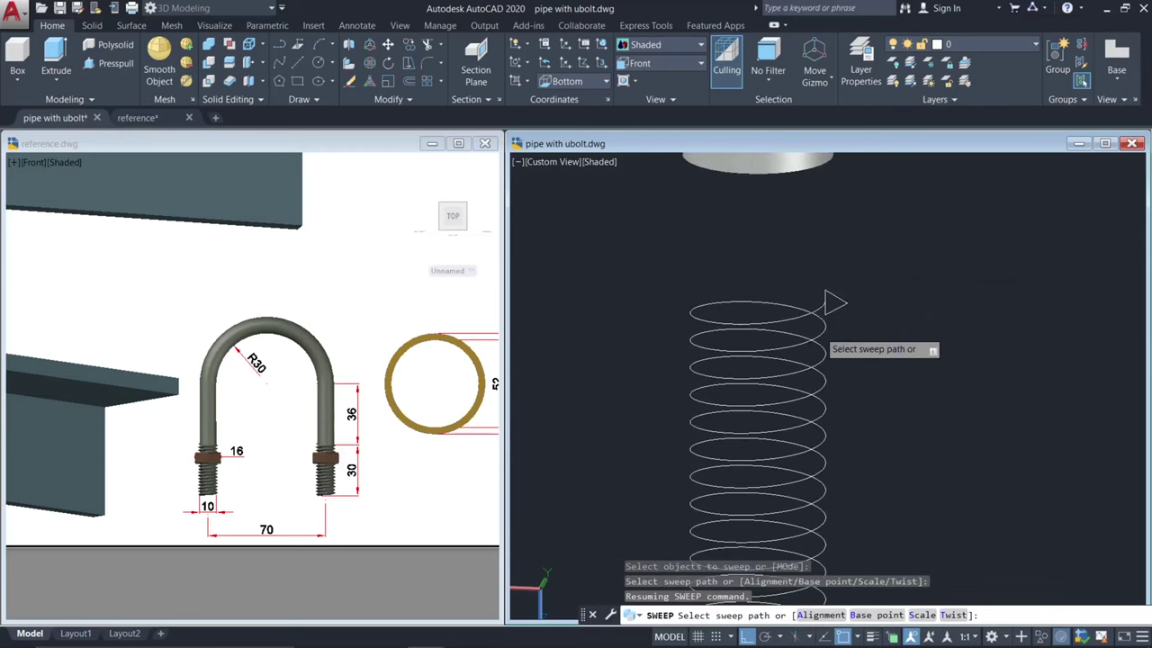
{"action": "left_click", "coordinate": [824, 340]}
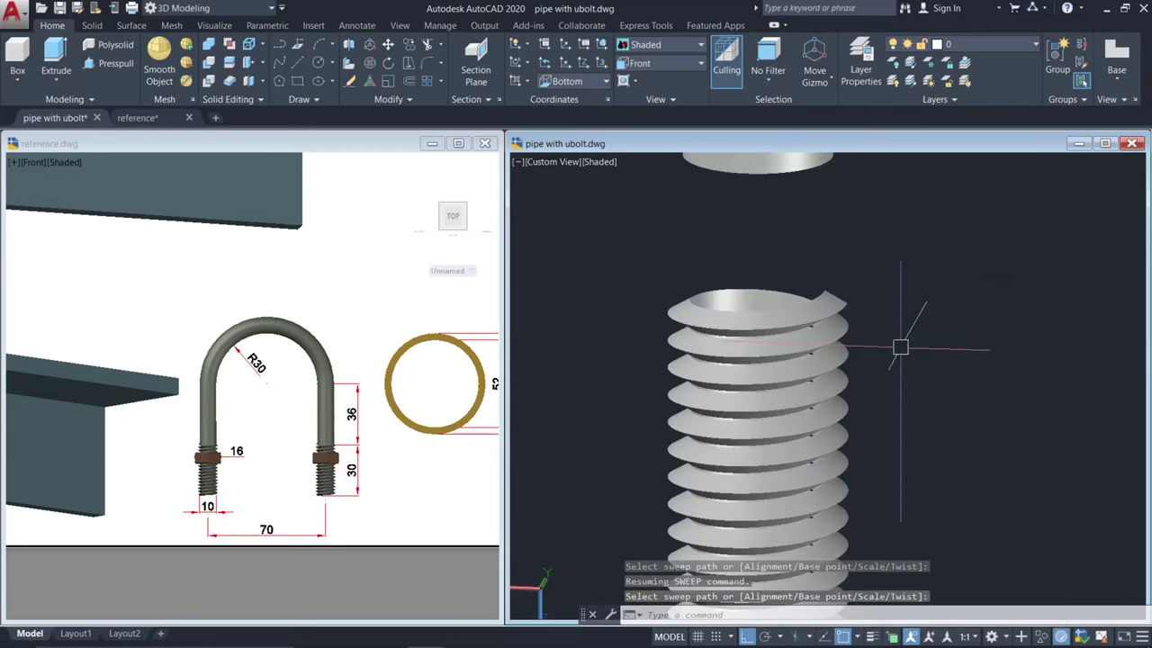
{"action": "key", "text": "Escape"}
{"action": "key", "text": "Escape"}
- Draw a circle with diameter 8 centred on the left leg's end face
{"action": "scroll", "coordinate": [828, 330], "scroll_direction": "down", "scroll_amount": 3}
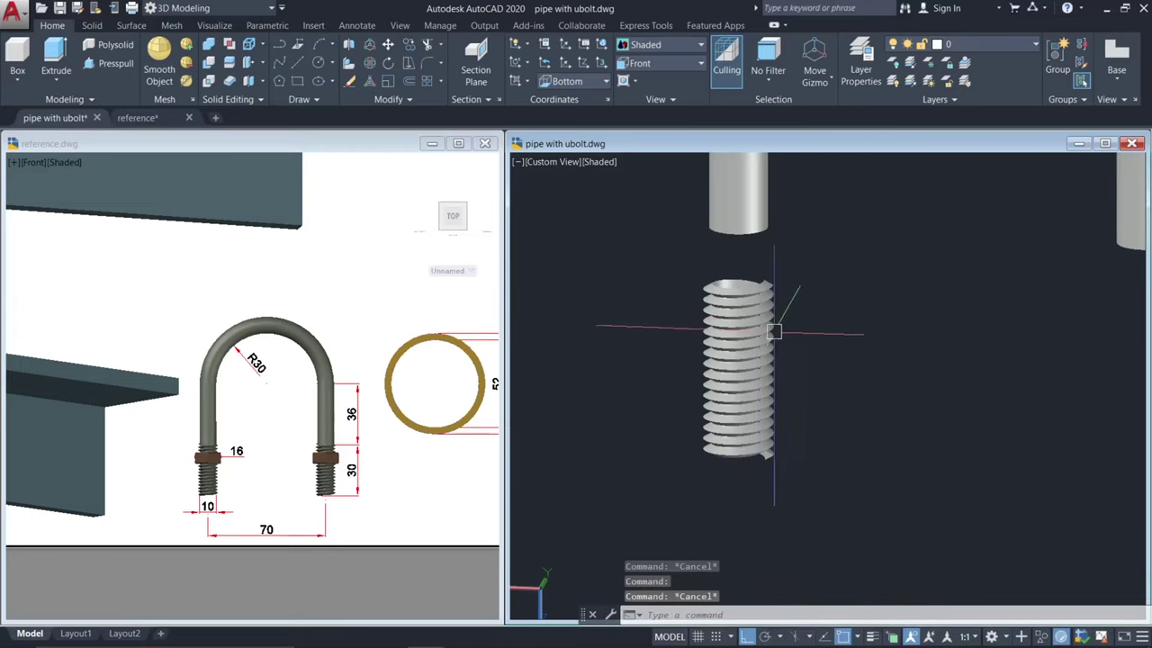
{"action": "scroll", "coordinate": [783, 333], "scroll_direction": "down", "scroll_amount": 2}
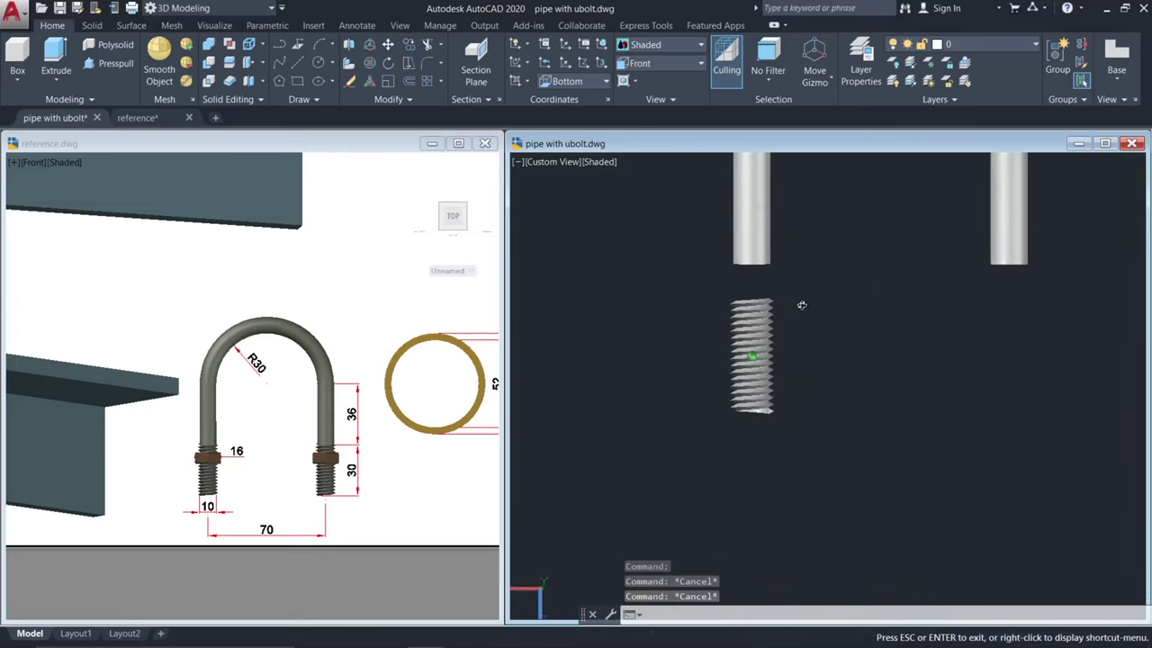
{"action": "key", "text": "Escape"}
{"action": "scroll", "coordinate": [770, 266], "scroll_direction": "up", "scroll_amount": 5}
{"action": "type", "text": "c"}
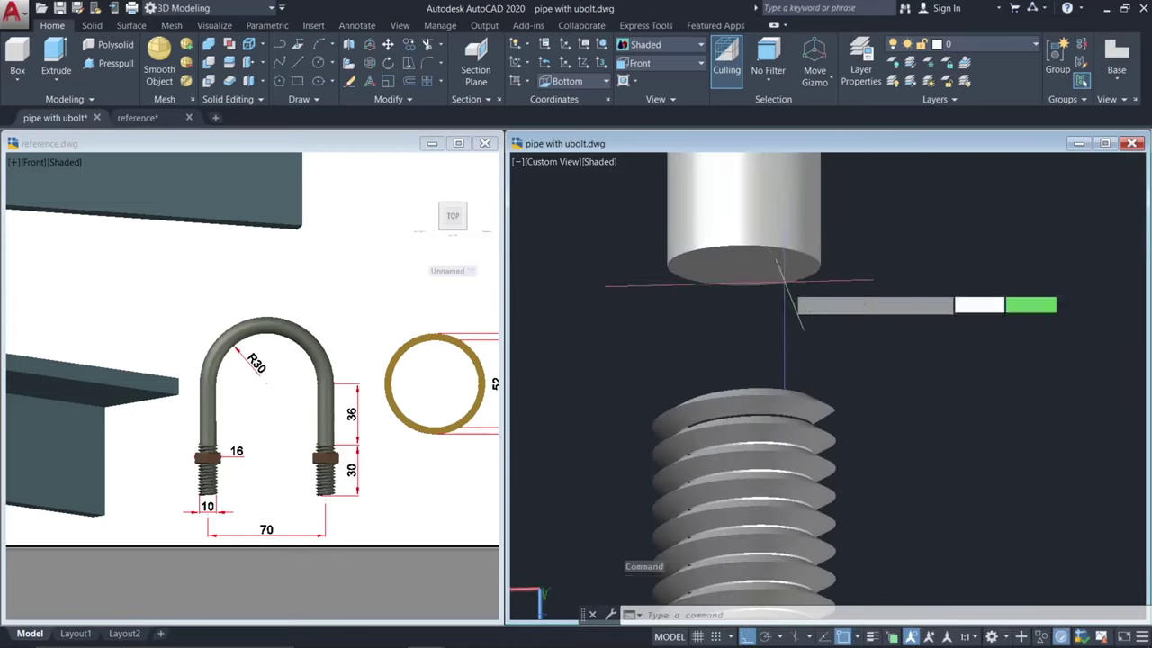
{"action": "key", "text": "Return"}
{"action": "left_click", "coordinate": [744, 266]}
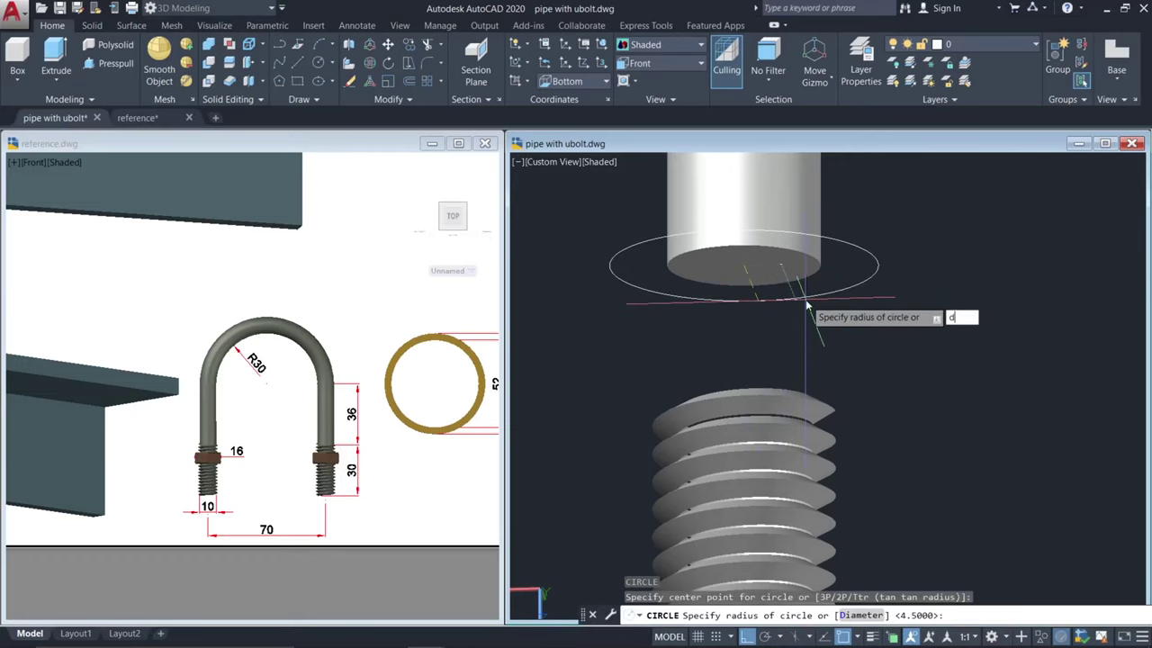
{"action": "key", "text": "Return"}
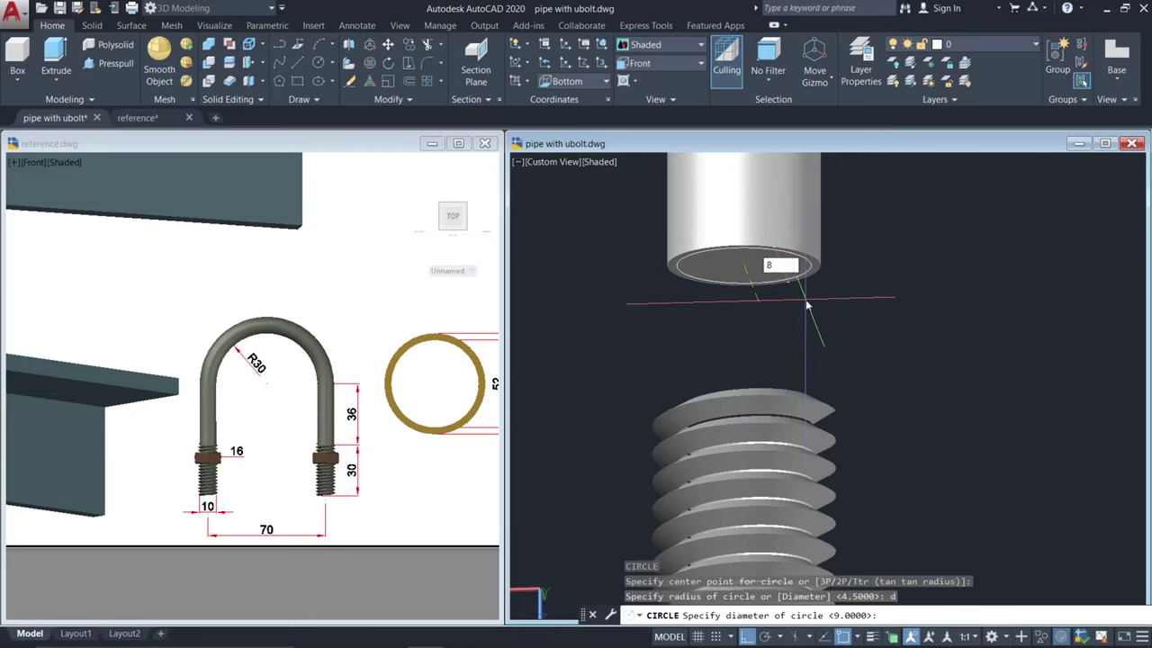
{"action": "type", "text": "8"}
{"action": "key", "text": "Return"}
- Presspull the 8-diameter circle downward through the thread to form the left leg's core
{"action": "type", "text": "press"}
{"action": "key", "text": "Return"}
{"action": "left_click", "coordinate": [751, 269]}
{"action": "scroll", "coordinate": [810, 378], "scroll_direction": "down", "scroll_amount": 5}
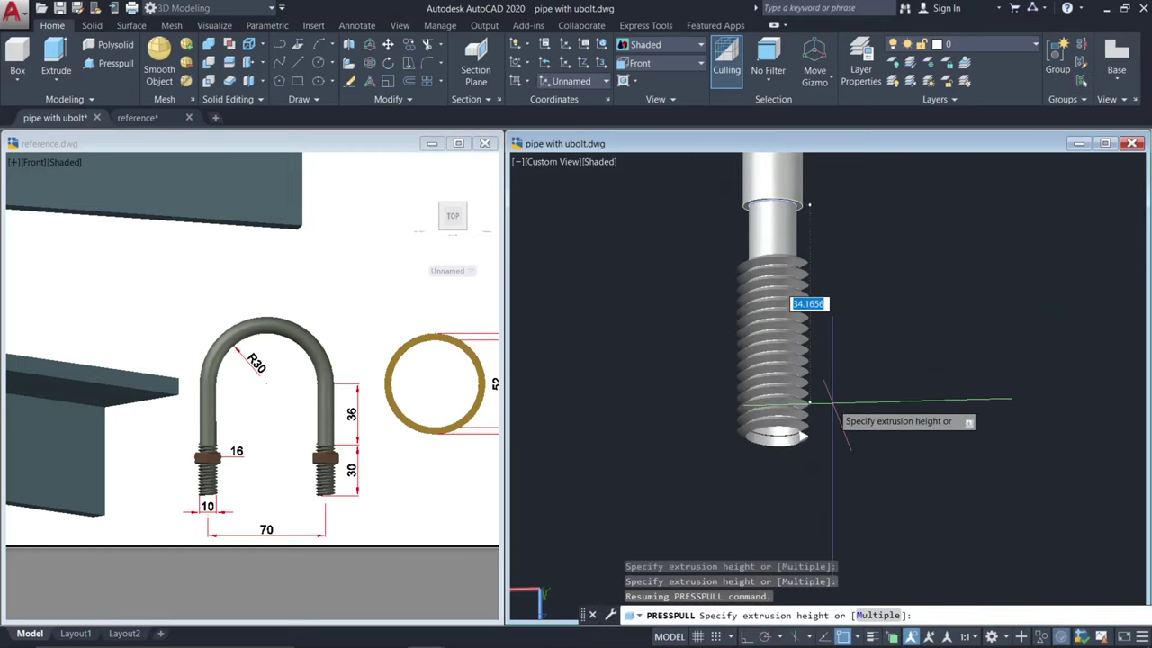
{"action": "key", "text": "Return"}
{"action": "key", "text": "Return"}
{"action": "left_click", "coordinate": [780, 238]}
{"action": "key", "text": "Escape"}
- Copy the 8-diameter circle 70 units across to the right leg's end face
{"action": "middle_click_drag", "start_coordinate": [947, 320], "coordinate": [620, 484]}
{"action": "key", "text": "Escape"}
{"action": "middle_click_drag", "start_coordinate": [523, 411], "coordinate": [833, 401]}
{"action": "left_click", "coordinate": [687, 324]}
{"action": "left_click", "coordinate": [878, 399]}
{"action": "type", "text": "co"}
{"action": "key", "text": "Return"}
{"action": "left_click", "coordinate": [831, 404]}
{"action": "middle_click_drag", "start_coordinate": [928, 432], "coordinate": [764, 401]}
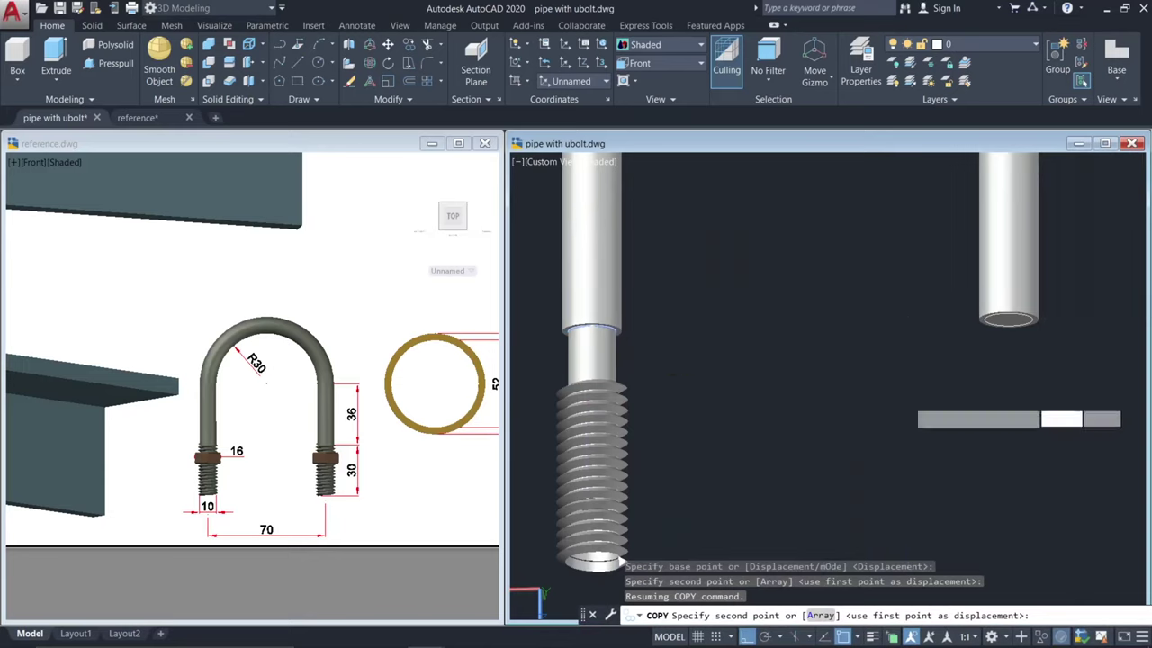
{"action": "type", "text": "70"}
{"action": "key", "text": "Return"}
{"action": "key", "text": "Escape"}
- Presspull the 8-diameter circle on the right leg's end face 30 units downward to form its core
{"action": "type", "text": "pr"}
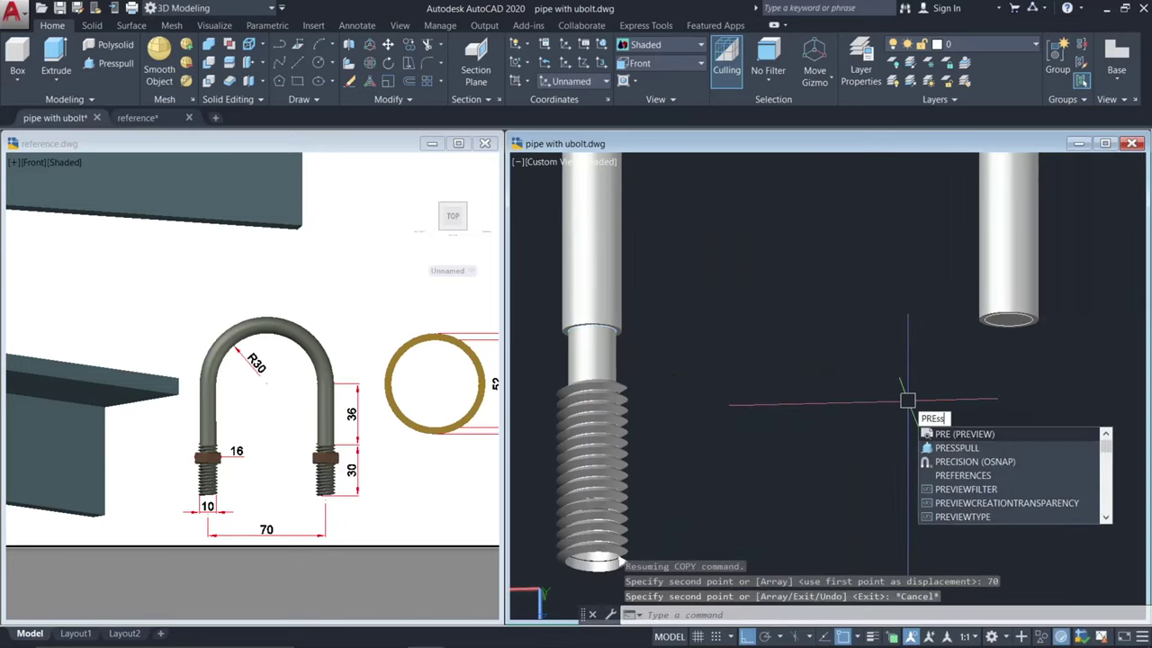
{"action": "type", "text": "ess"}
{"action": "key", "text": "Return"}
{"action": "scroll", "coordinate": [1017, 319], "scroll_direction": "up", "scroll_amount": 5}
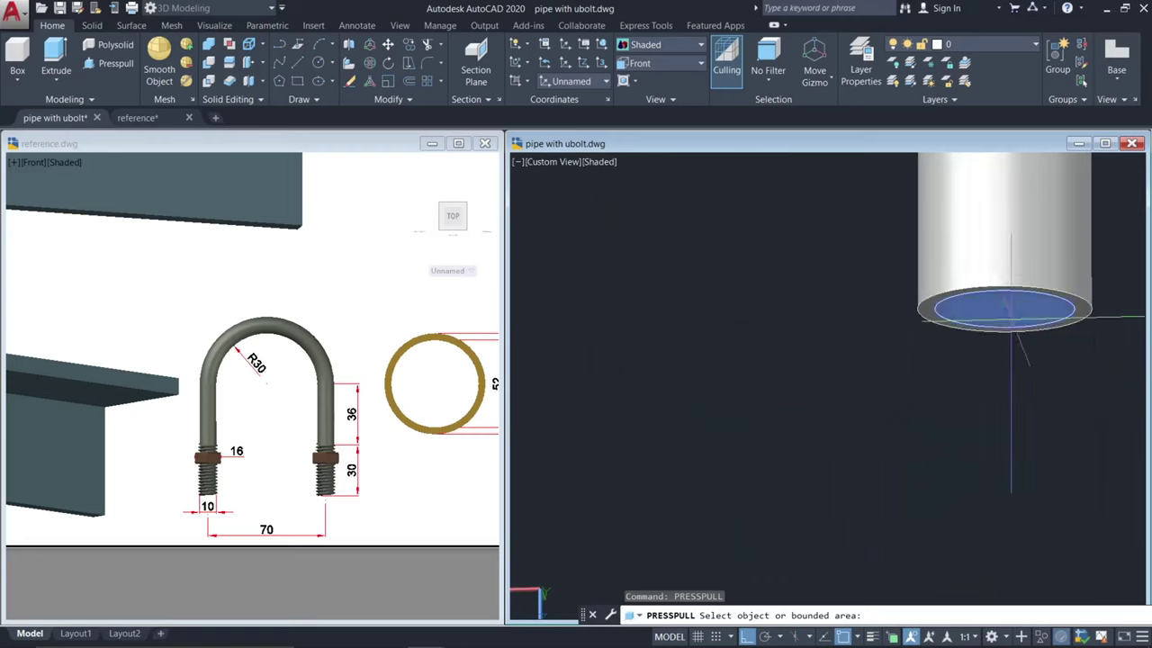
{"action": "left_click", "coordinate": [1017, 311]}
{"action": "scroll", "coordinate": [1008, 324], "scroll_direction": "down", "scroll_amount": 4}
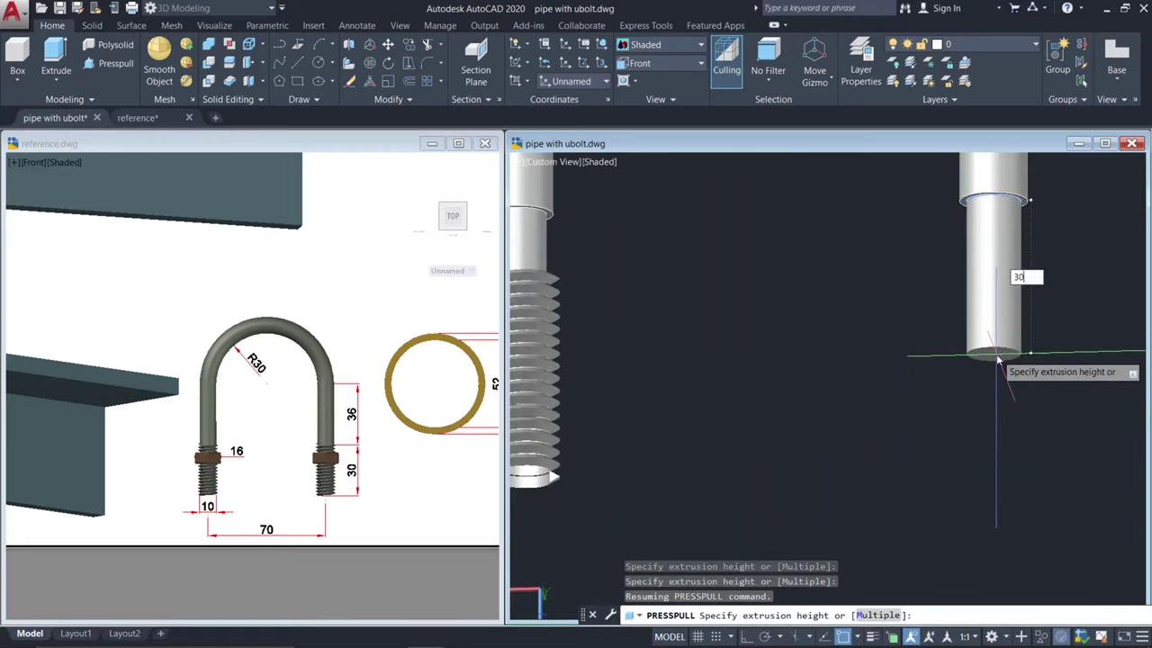
{"action": "key", "text": "Return"}
{"action": "key", "text": "Return"}
{"action": "scroll", "coordinate": [825, 368], "scroll_direction": "down", "scroll_amount": 3}
{"action": "middle_click_drag", "start_coordinate": [826, 368], "coordinate": [891, 455], "text": "shift"}
{"action": "key", "text": "Escape"}
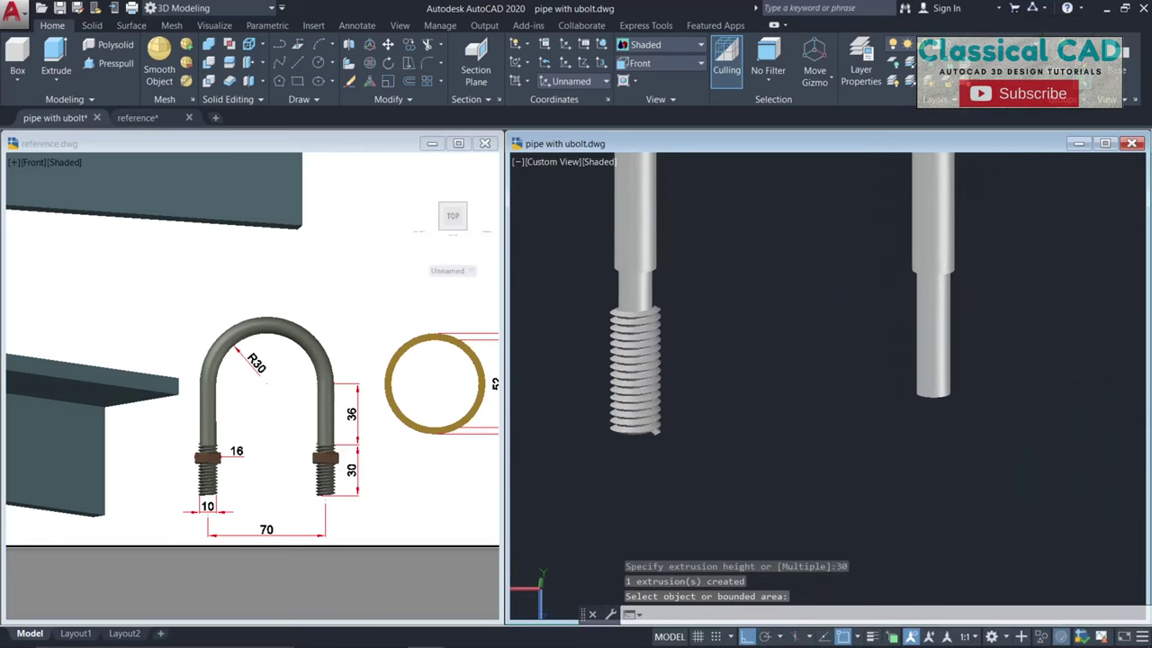
- In the Front view, move the thread on the left leg up 10 units towards the thicker rod
{"action": "left_click", "coordinate": [659, 65]}
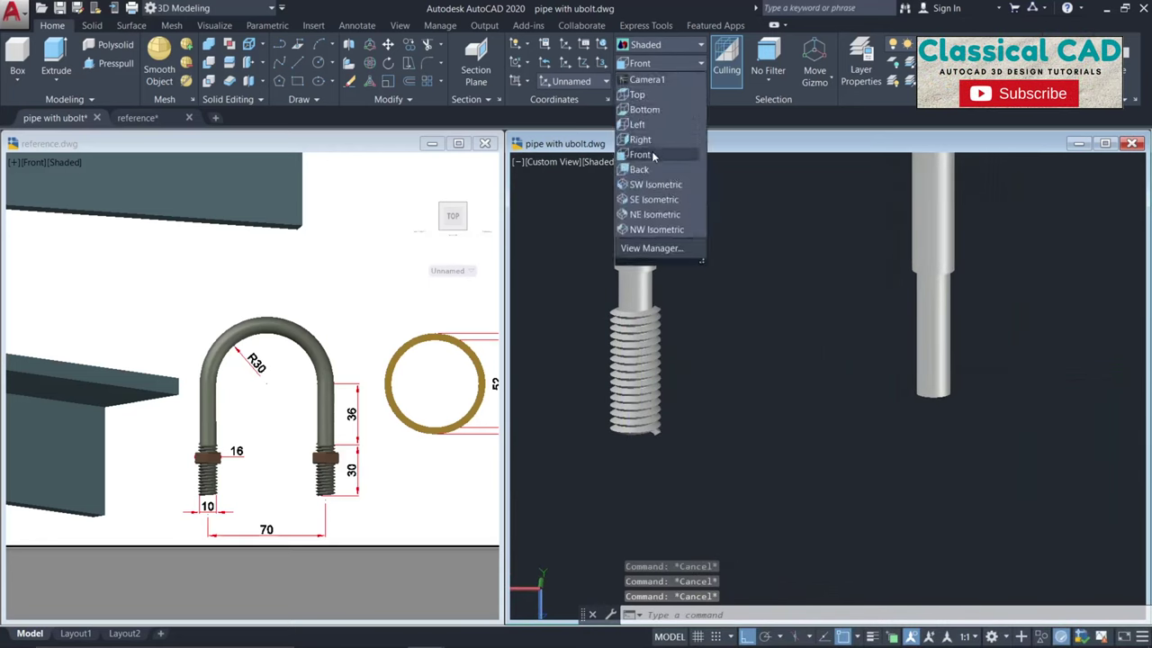
{"action": "left_click", "coordinate": [653, 156]}
{"action": "scroll", "coordinate": [727, 522], "scroll_direction": "up", "scroll_amount": 5}
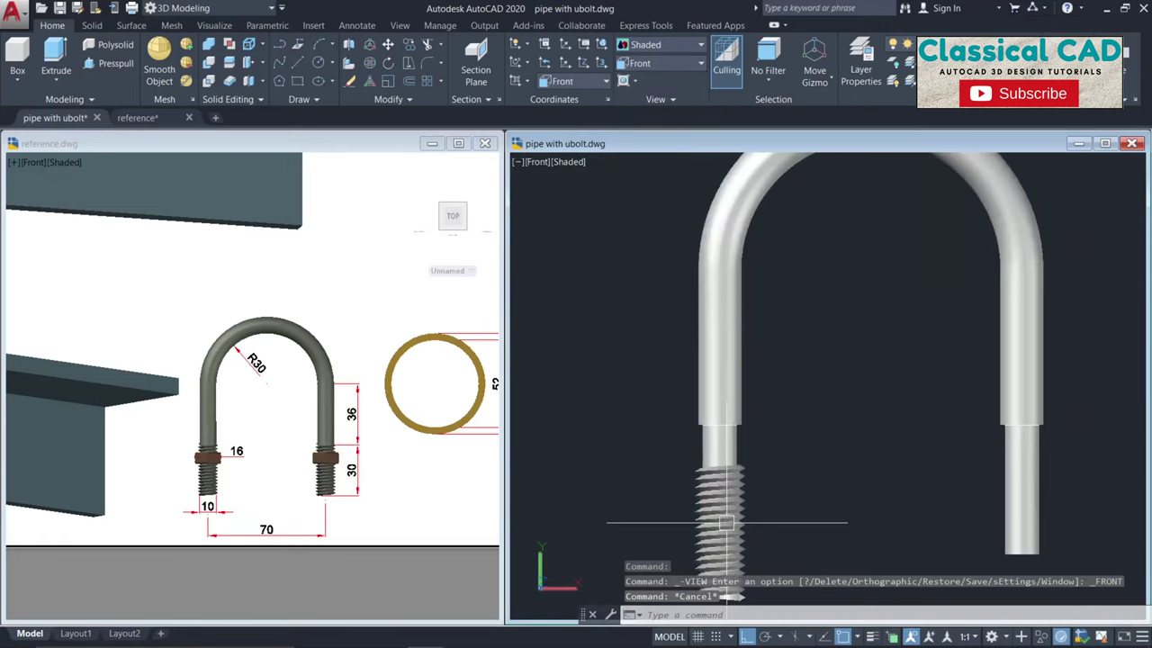
{"action": "scroll", "coordinate": [726, 522], "scroll_direction": "up", "scroll_amount": 4}
{"action": "left_click", "coordinate": [736, 297]}
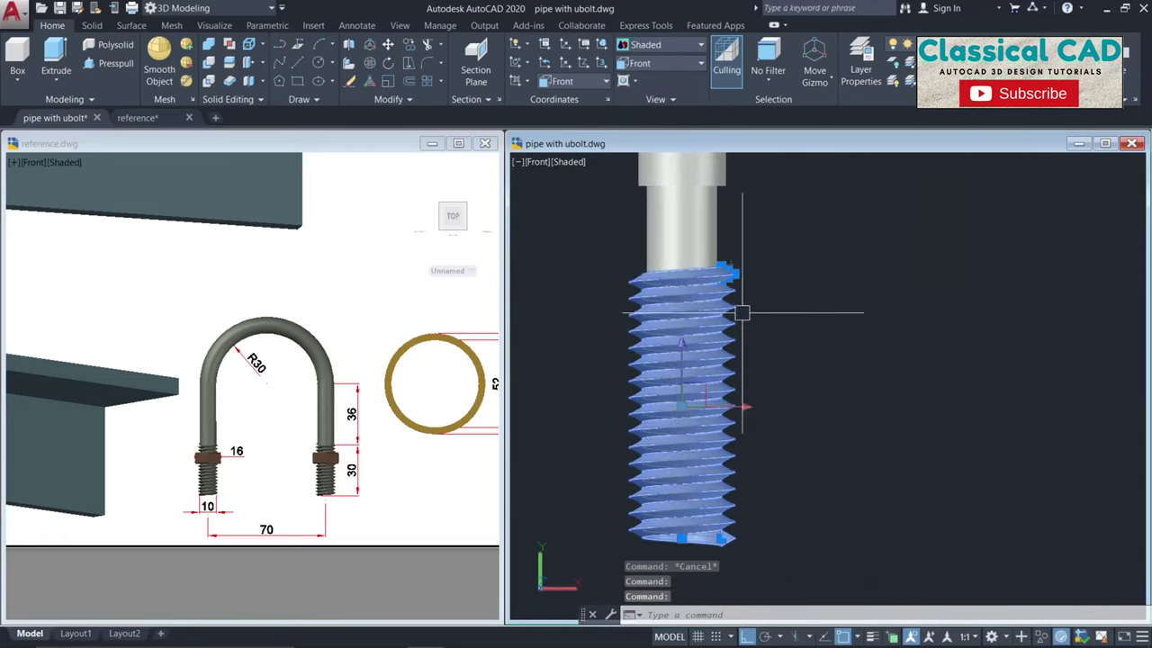
{"action": "scroll", "coordinate": [741, 312], "scroll_direction": "down", "scroll_amount": 2}
{"action": "type", "text": "M"}
{"action": "key", "text": "Return"}
{"action": "left_click", "coordinate": [829, 364]}
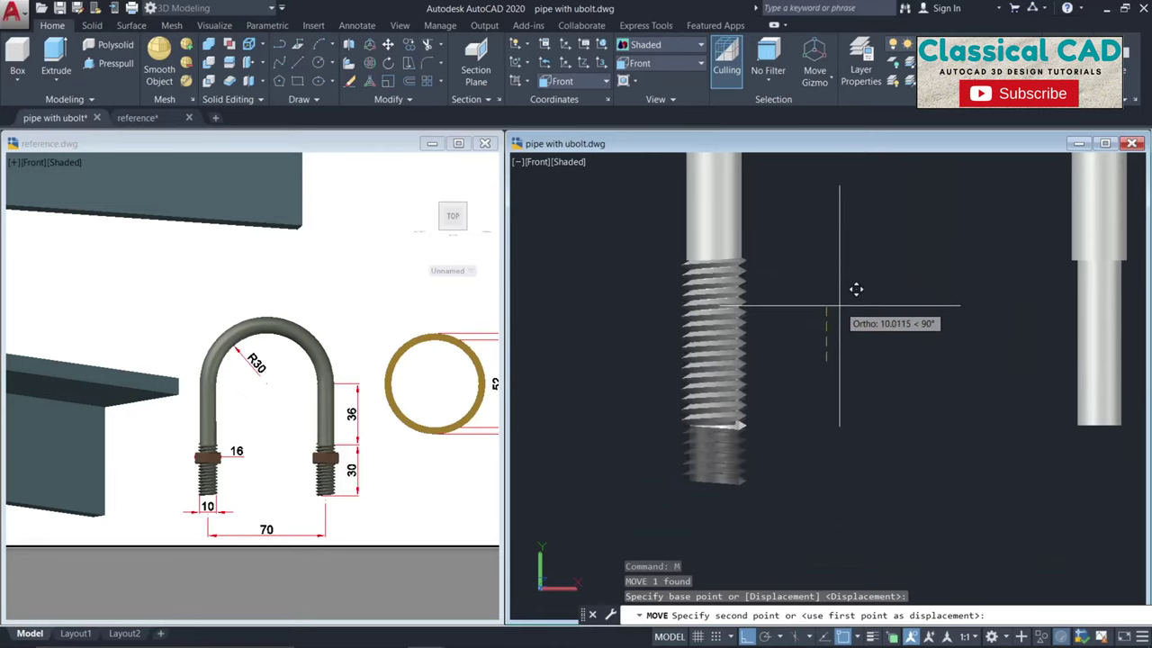
{"action": "type", "text": "10"}
{"action": "key", "text": "Return"}
{"action": "key", "text": "Escape"}
- Copy the left leg's thread 70 units across onto the right leg's core
{"action": "left_click", "coordinate": [748, 375]}
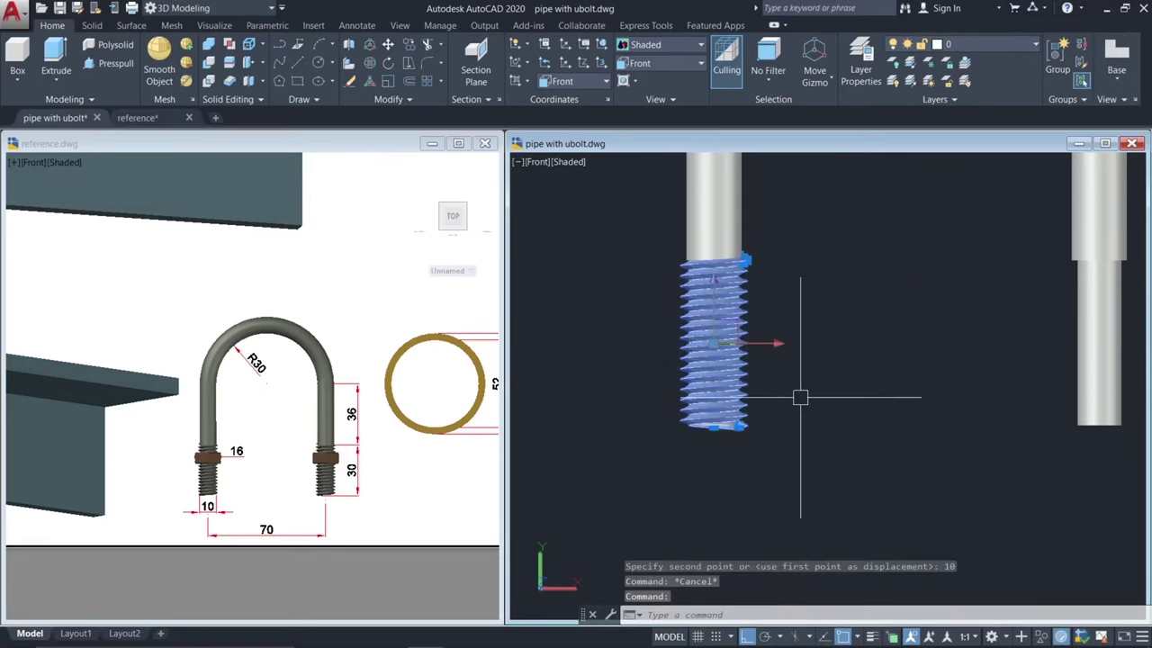
{"action": "type", "text": "co"}
{"action": "key", "text": "Return"}
{"action": "left_click", "coordinate": [772, 467]}
{"action": "middle_click_drag", "start_coordinate": [931, 491], "coordinate": [850, 473]}
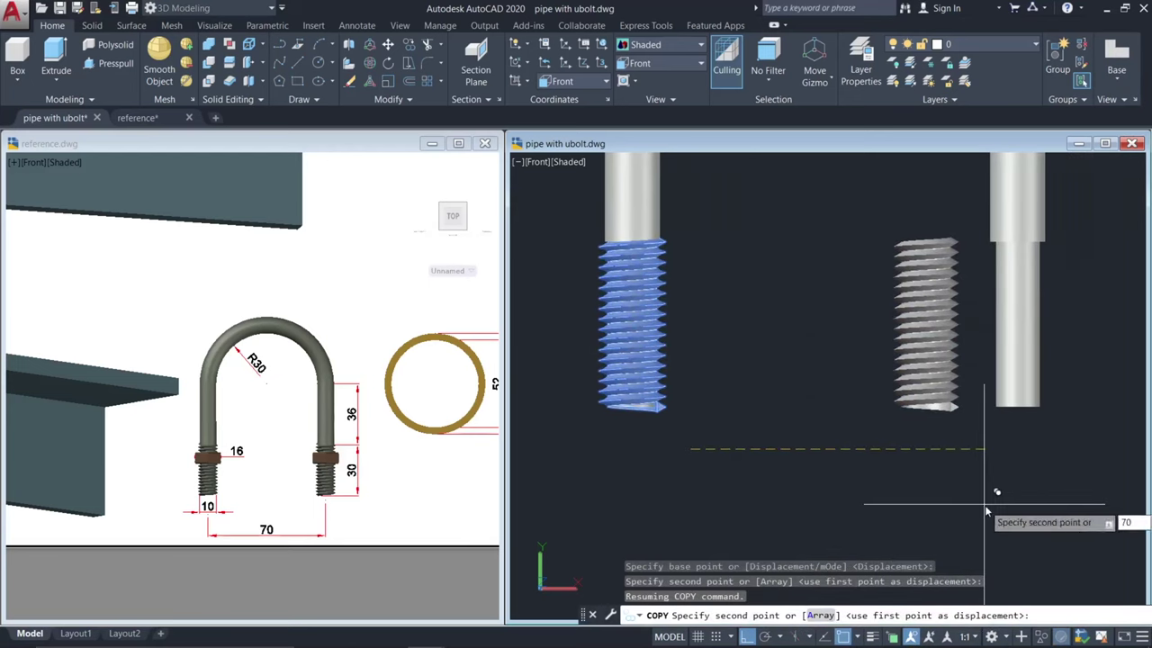
{"action": "key", "text": "Return"}
{"action": "key", "text": "Escape"}
{"action": "key", "text": "Escape"}
{"action": "scroll", "coordinate": [897, 403], "scroll_direction": "down", "scroll_amount": 2}
{"action": "middle_click_drag", "start_coordinate": [894, 409], "coordinate": [865, 441], "text": "shift"}
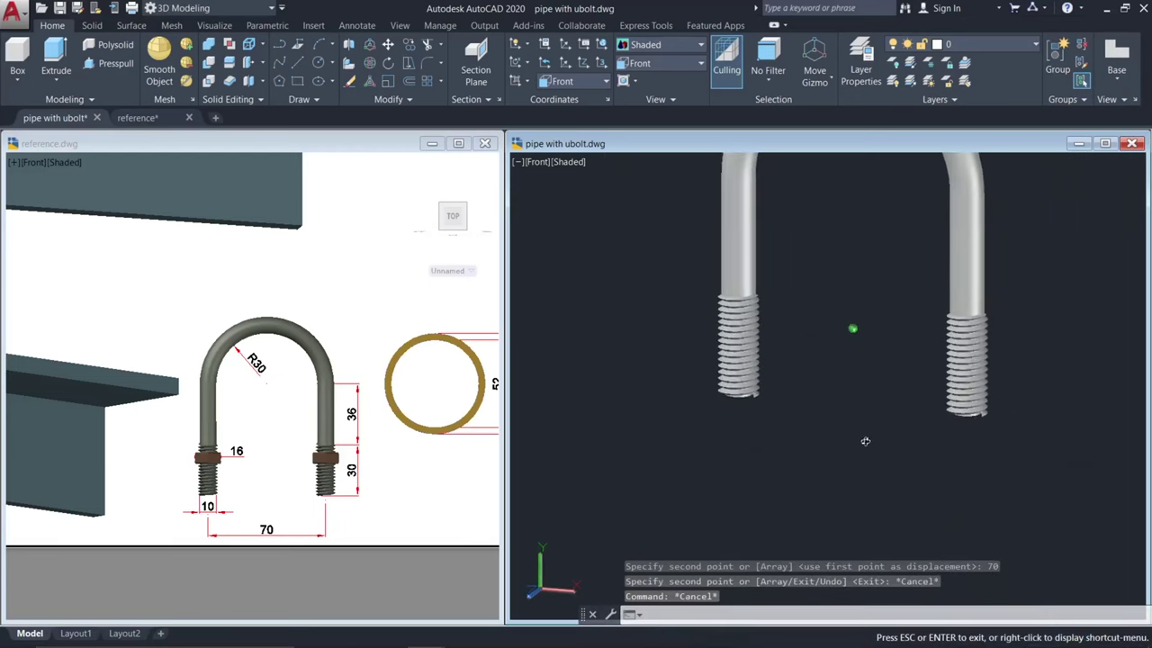
{"action": "key", "text": "Escape"}
{"action": "left_click", "coordinate": [744, 338]}
{"action": "key", "text": "Escape"}
{"action": "left_click", "coordinate": [733, 267]}
{"action": "key", "text": "Escape"}
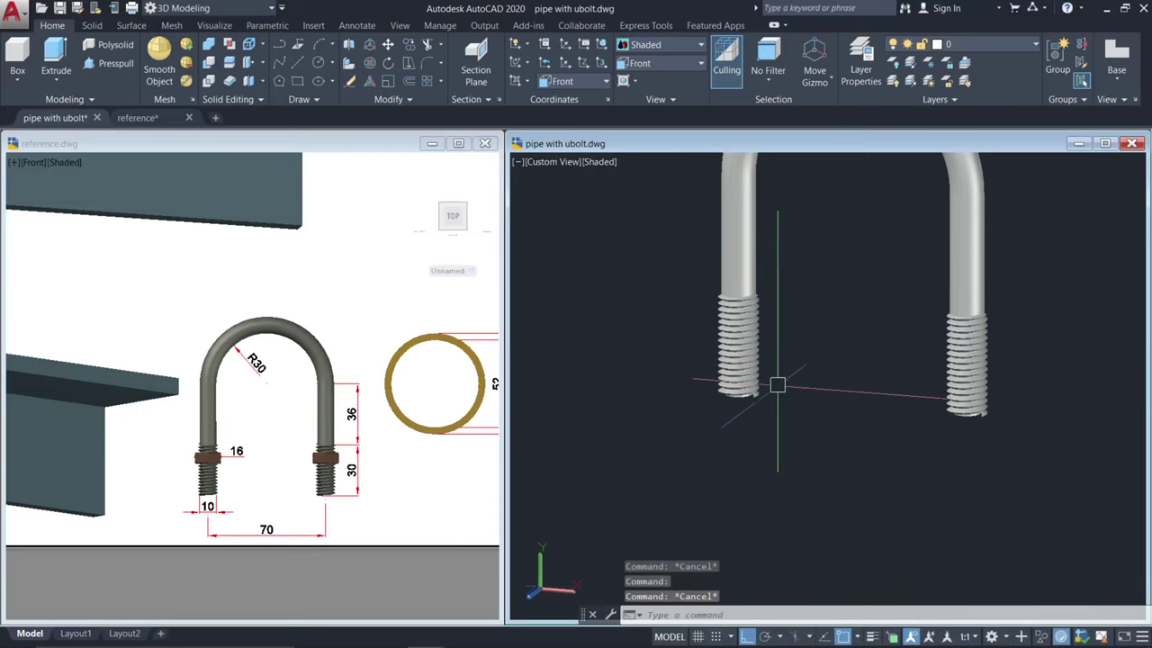
- Draw a 20-unit vertical line downward from the centre of the left leg's lower end
{"action": "scroll", "coordinate": [778, 385], "scroll_direction": "up", "scroll_amount": 4}
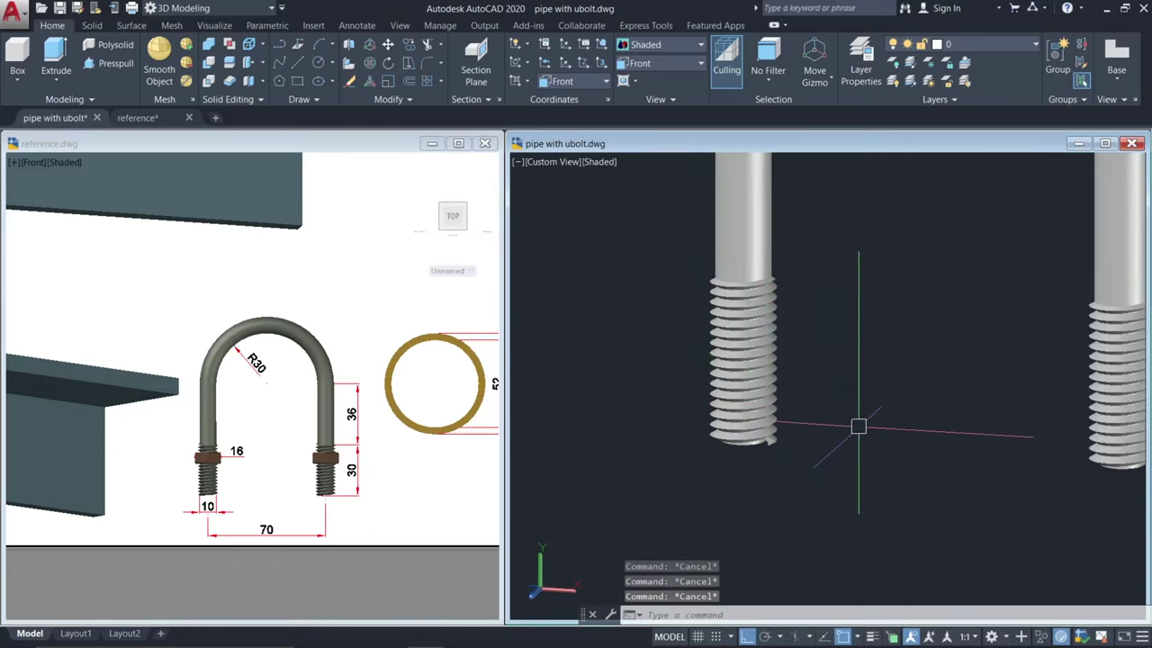
{"action": "type", "text": "l"}
{"action": "key", "text": "Return"}
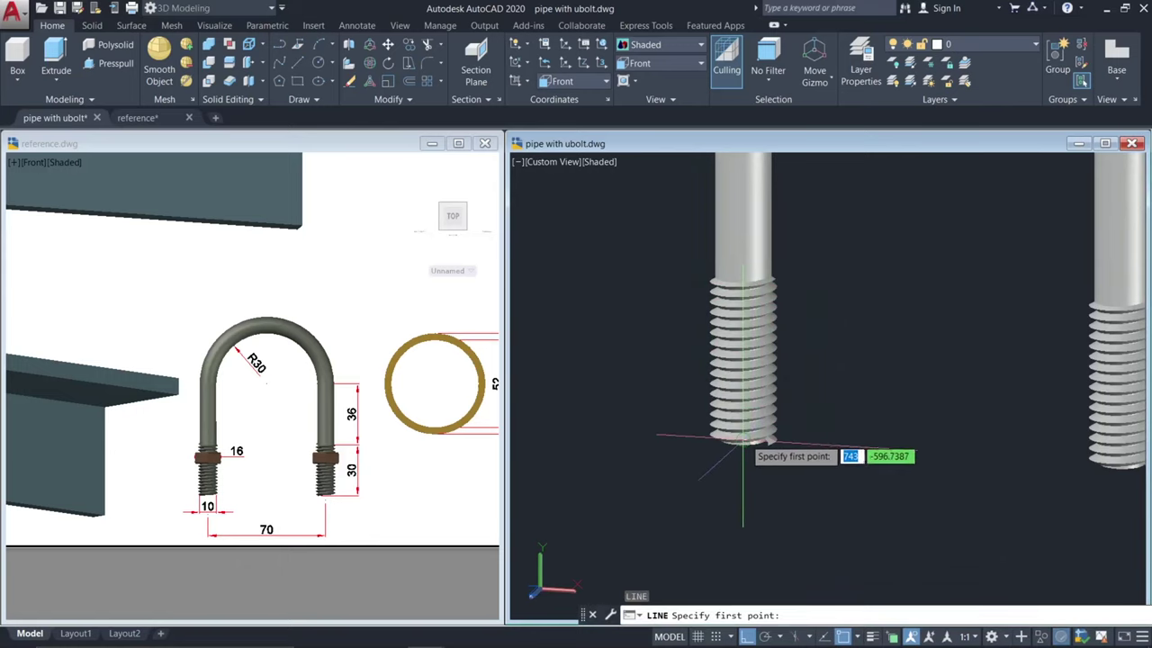
{"action": "left_click", "coordinate": [744, 441]}
{"action": "middle_click_drag", "start_coordinate": [754, 515], "coordinate": [745, 374]}
{"action": "type", "text": "20"}
{"action": "key", "text": "Return"}
{"action": "key", "text": "Return"}
{"action": "type", "text": "c"}
{"action": "key", "text": "Return"}
{"action": "scroll", "coordinate": [751, 441], "scroll_direction": "up", "scroll_amount": 3}
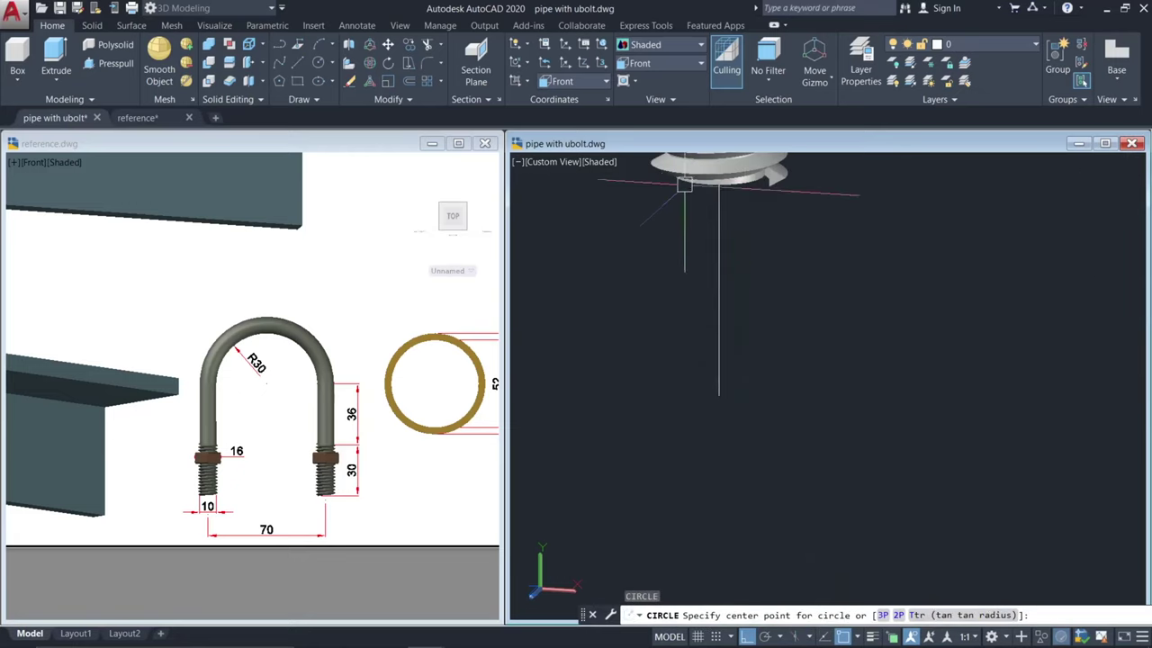
{"action": "key", "text": "Escape"}
- Set the UCS to Top and draw a circle with diameter 10 centred on the vertical line's lower end
{"action": "left_click", "coordinate": [569, 84]}
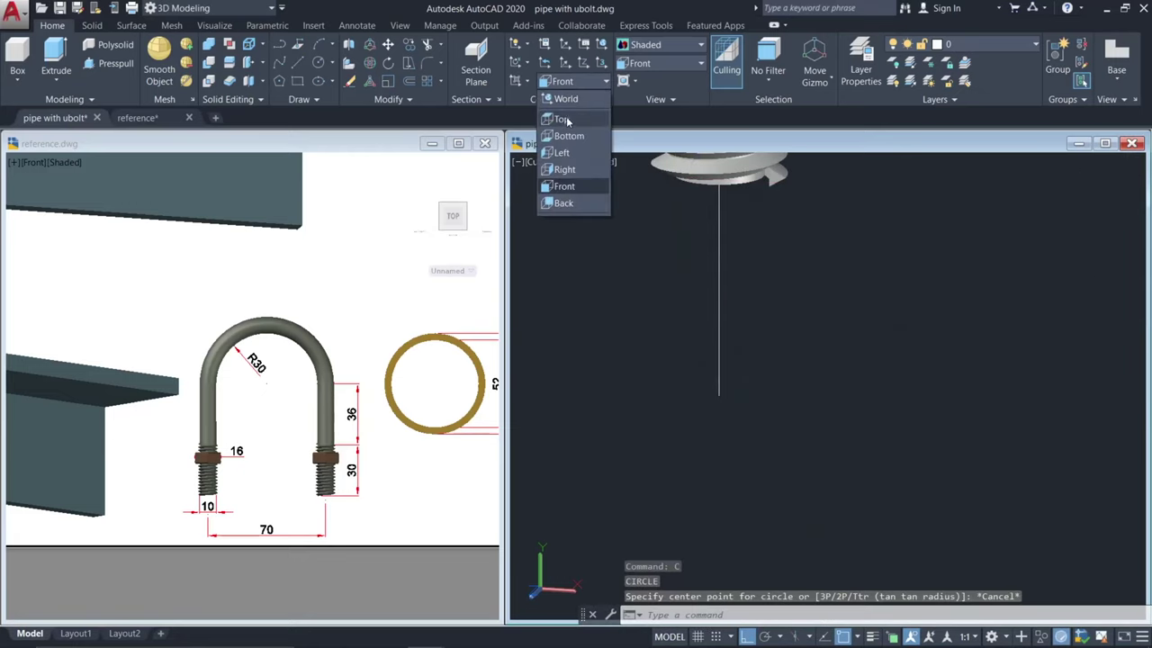
{"action": "left_click", "coordinate": [566, 117]}
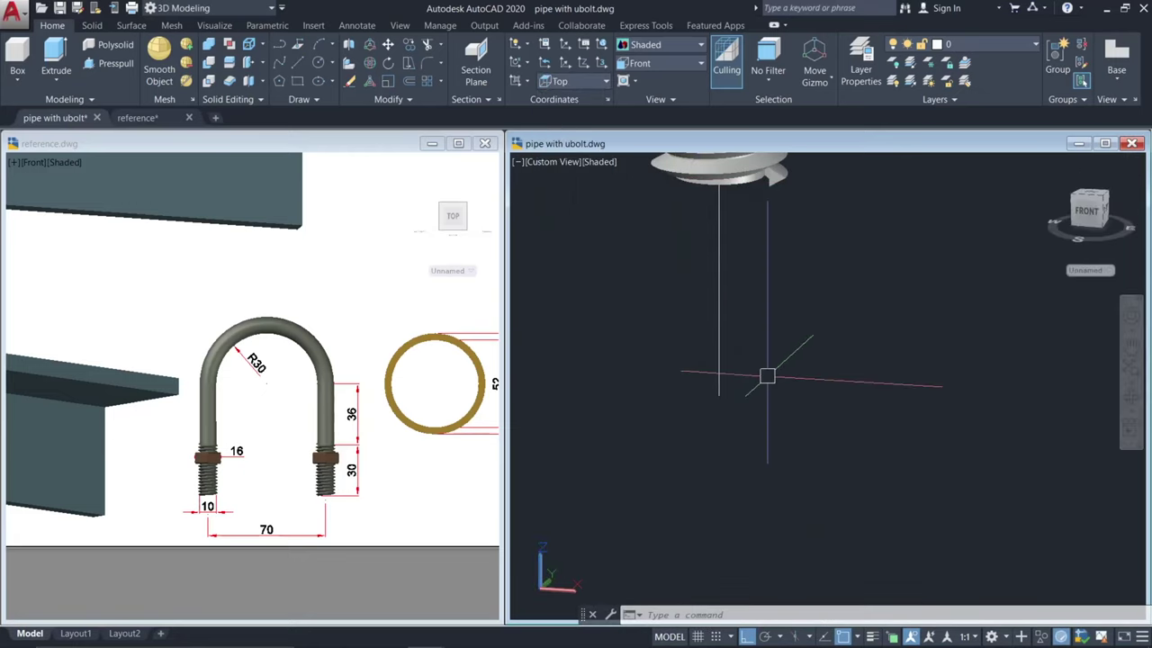
{"action": "key", "text": "Return"}
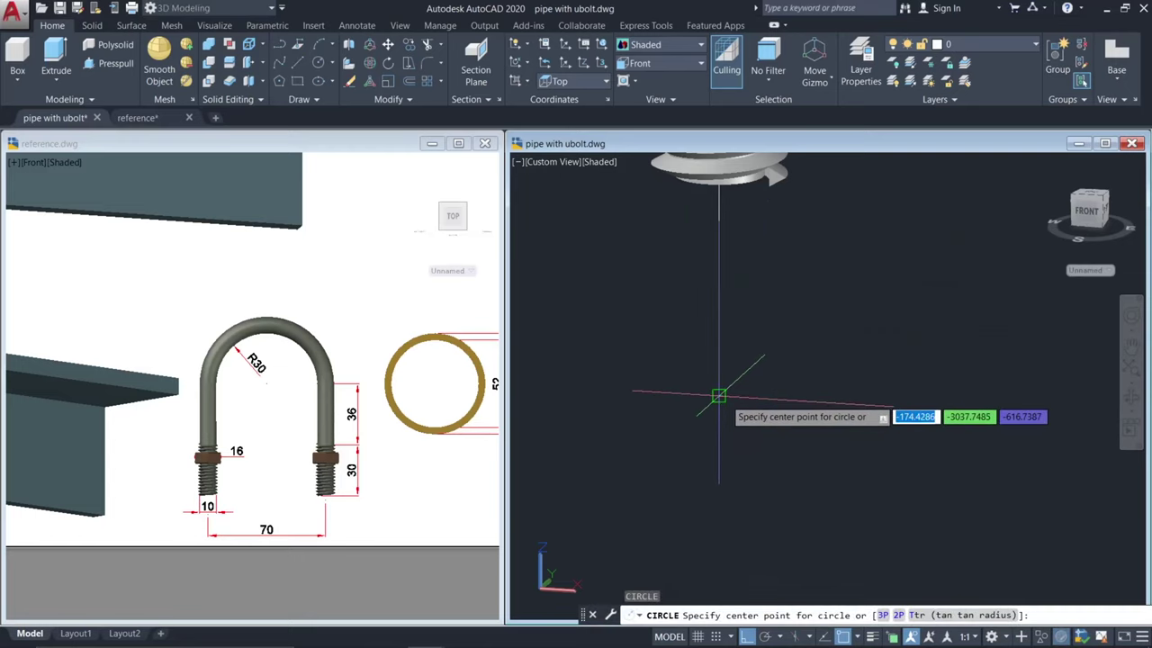
{"action": "left_click", "coordinate": [718, 394]}
{"action": "type", "text": "d"}
{"action": "key", "text": "Return"}
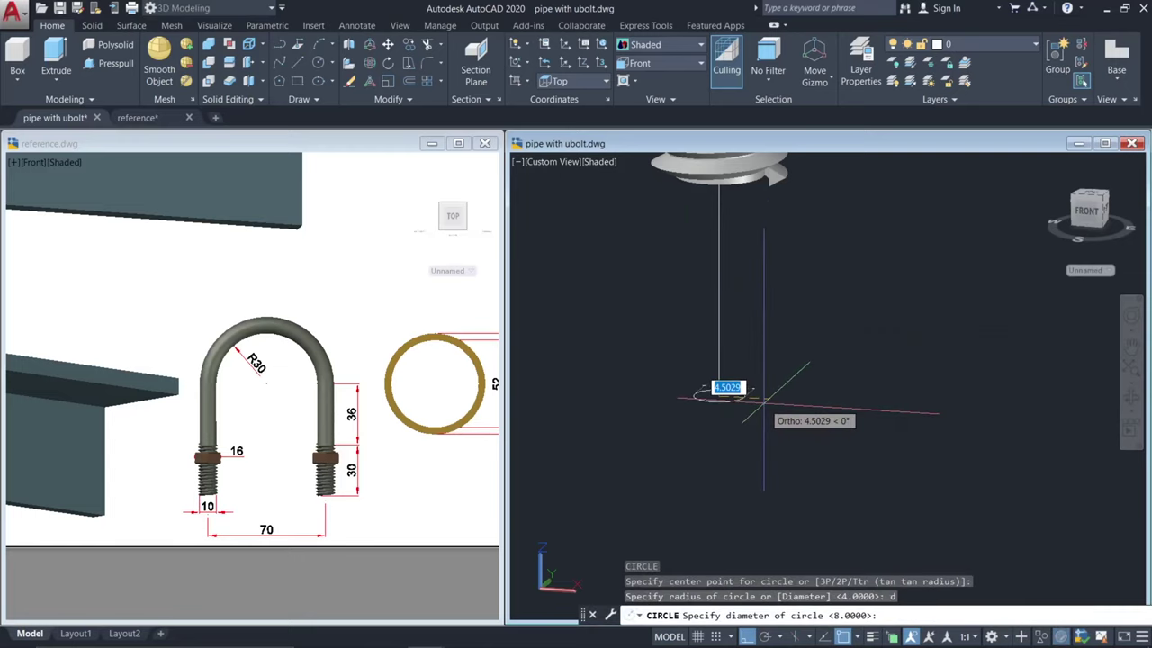
{"action": "type", "text": "10"}
{"action": "key", "text": "Return"}
{"action": "key", "text": "Escape"}
{"action": "scroll", "coordinate": [766, 398], "scroll_direction": "up", "scroll_amount": 3}
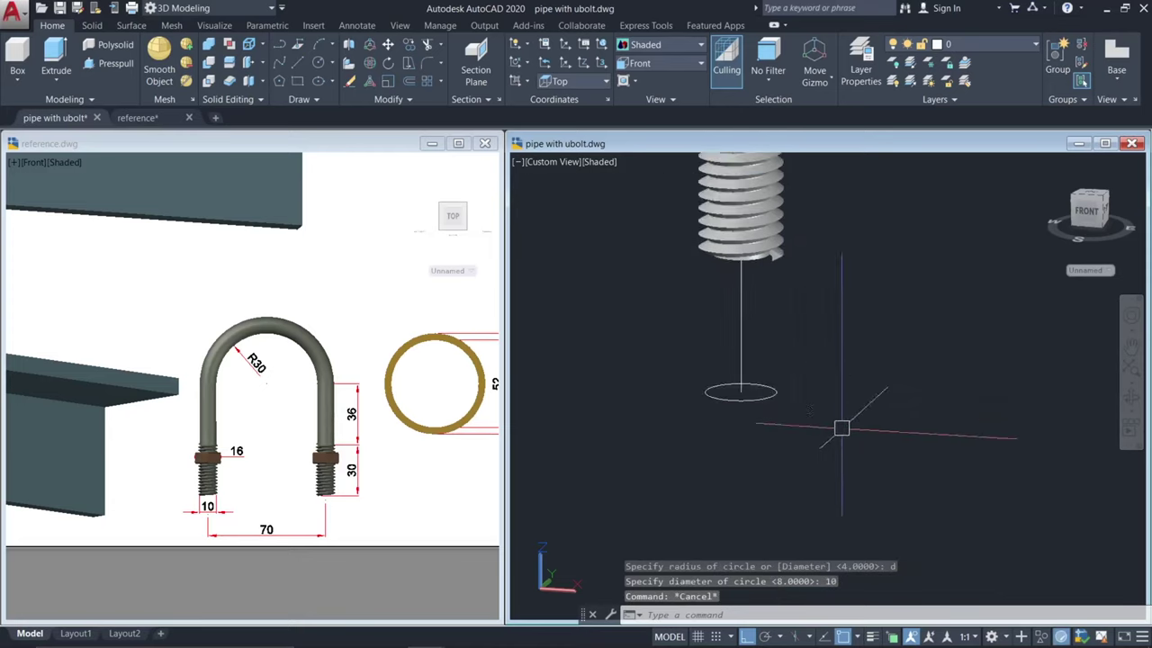
{"action": "key", "text": "Escape"}
- Draw a 6-sided polygon inscribed in a circle of radius 8, centred on the 10-diameter circle
{"action": "scroll", "coordinate": [838, 419], "scroll_direction": "up", "scroll_amount": 2}
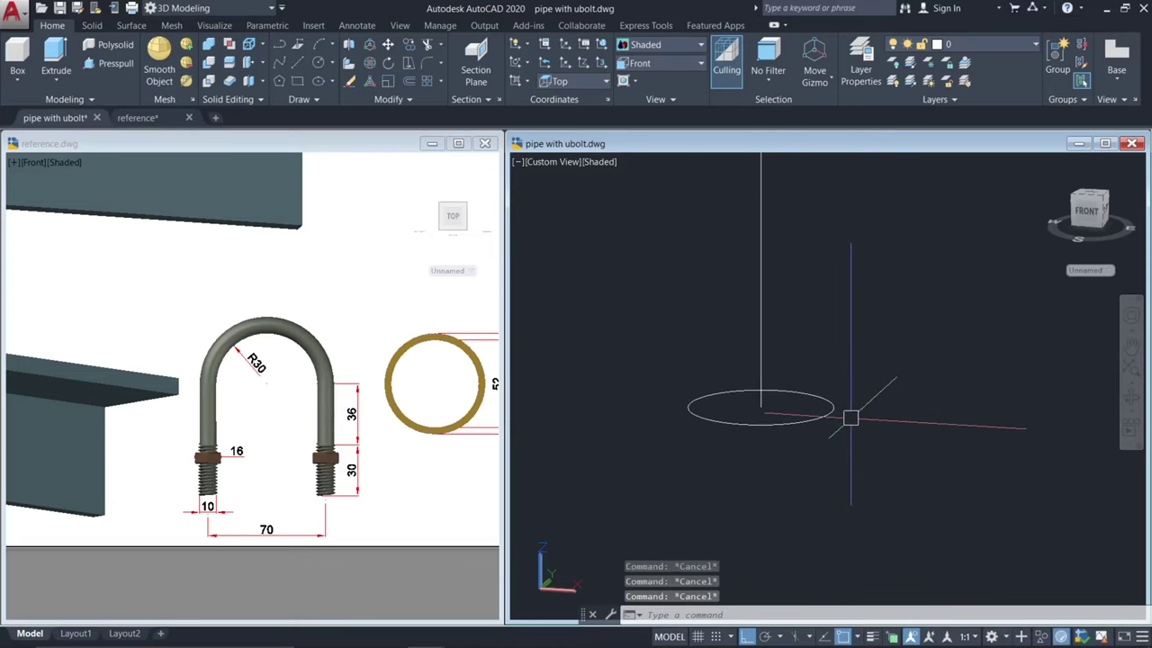
{"action": "key", "text": "Return"}
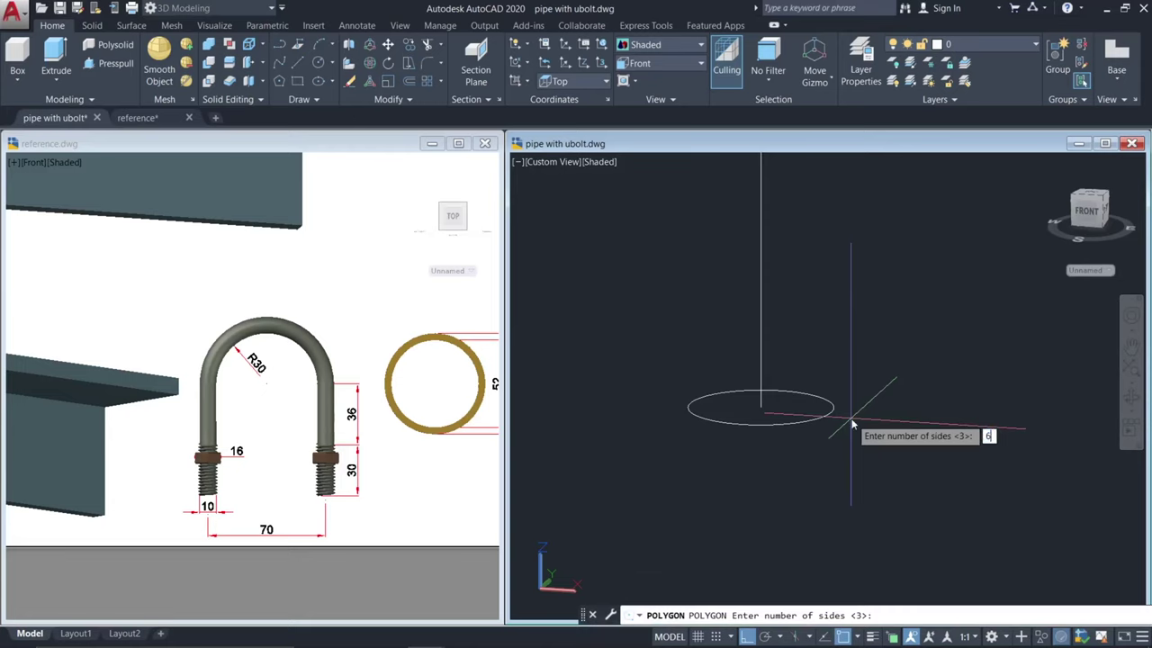
{"action": "key", "text": "Return"}
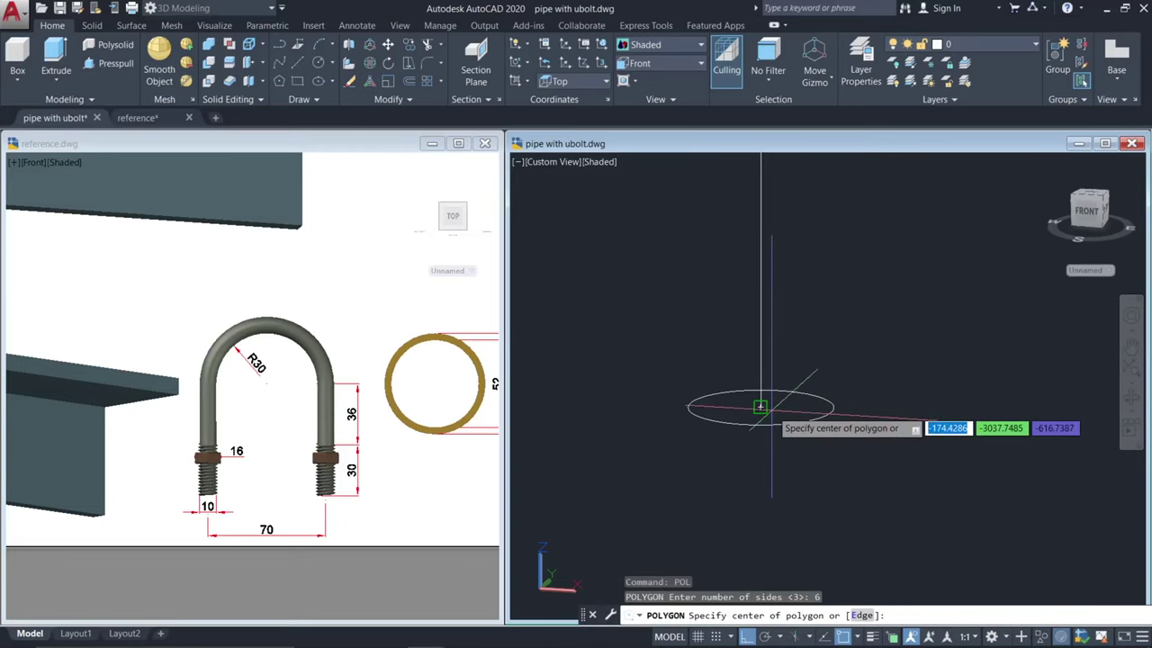
{"action": "left_click", "coordinate": [760, 406]}
{"action": "left_click", "coordinate": [807, 614]}
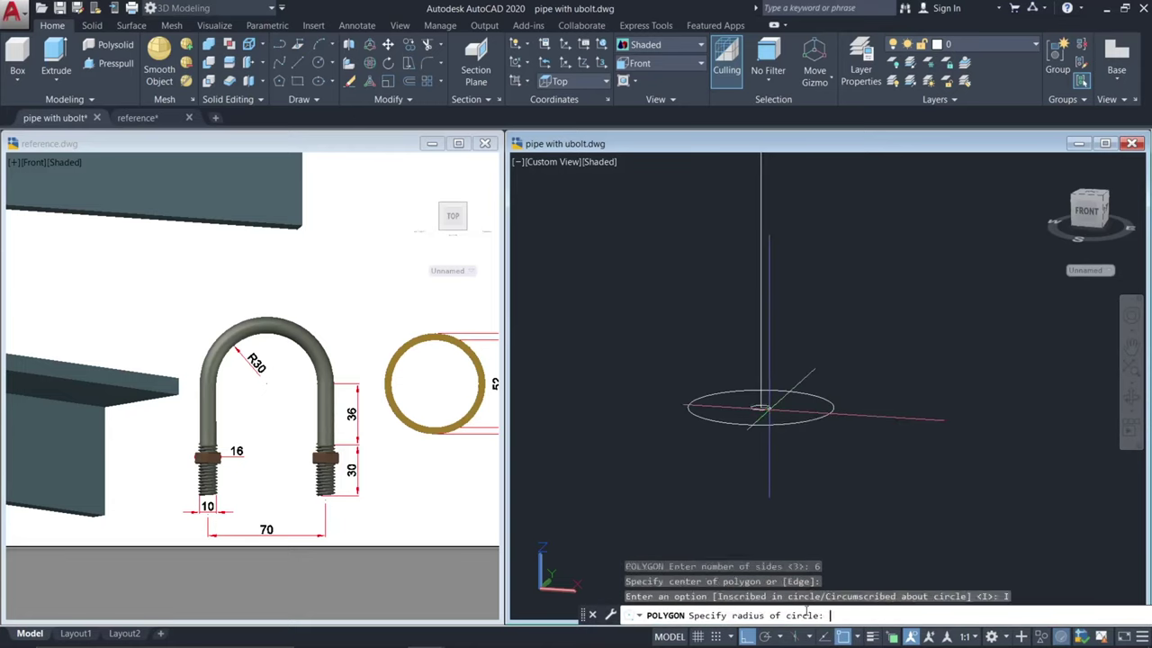
{"action": "type", "text": "8"}
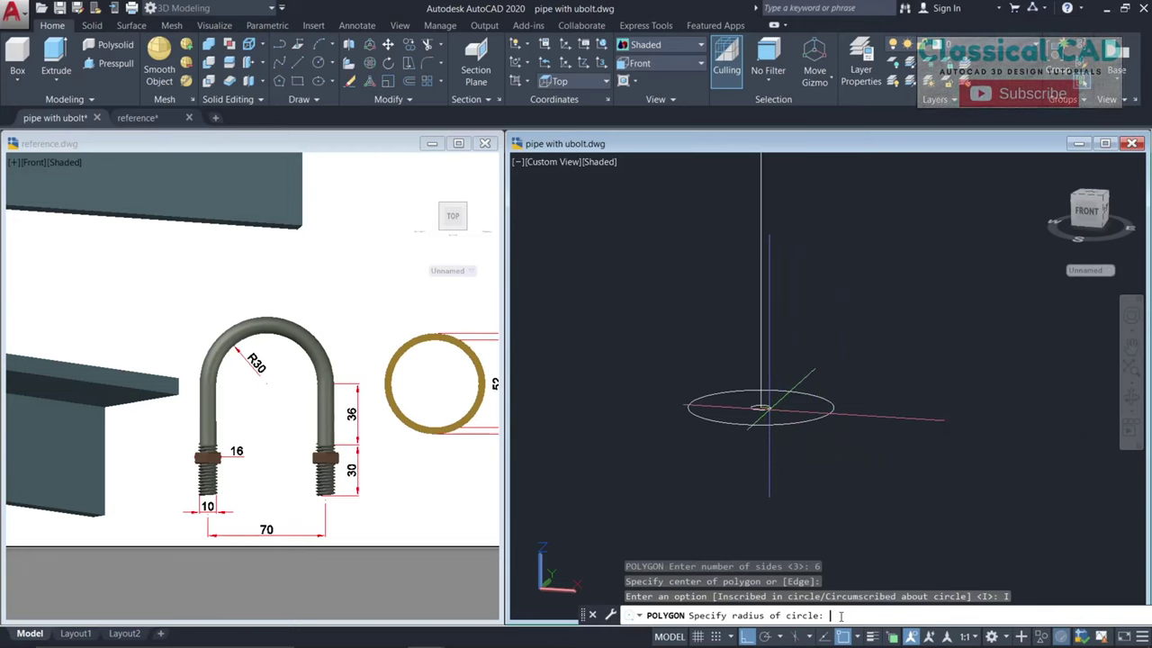
{"action": "key", "text": "Return"}
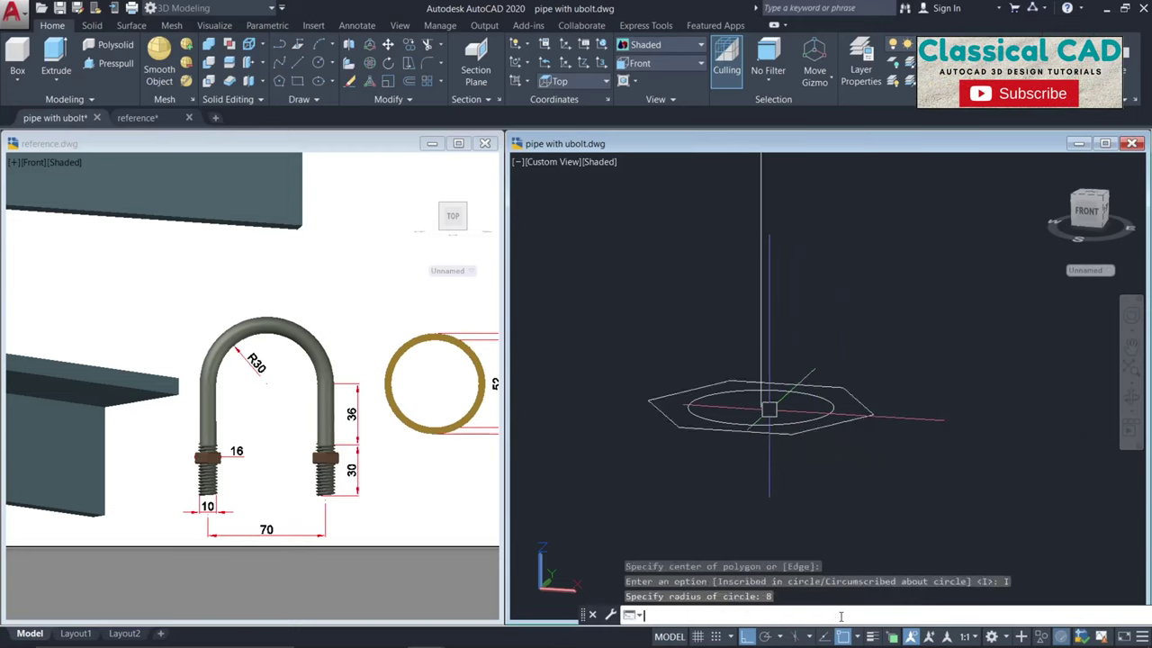
{"action": "left_click", "coordinate": [864, 475]}
{"action": "key", "text": "Escape"}
- Presspull the hexagon 5 units downward, and push the inner circle down through it to cut the nut's hole
{"action": "type", "text": "pres"}
{"action": "key", "text": "Return"}
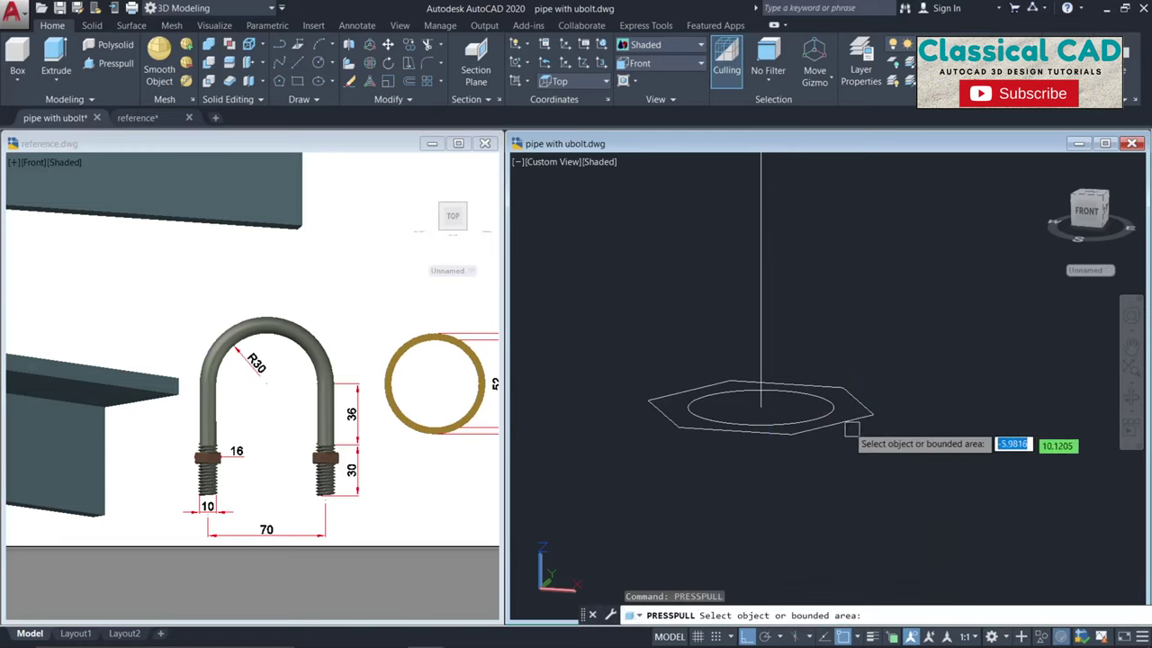
{"action": "left_click", "coordinate": [849, 421]}
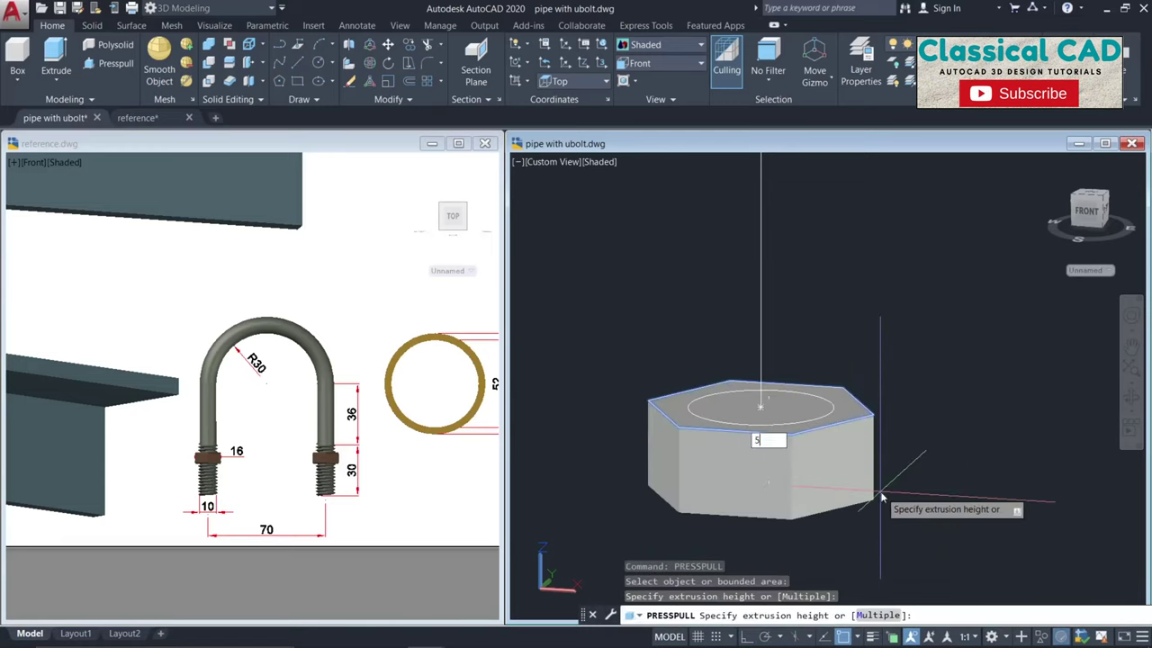
{"action": "key", "text": "Return"}
{"action": "left_click", "coordinate": [785, 404]}
{"action": "left_click", "coordinate": [885, 512]}
{"action": "key", "text": "Escape"}
- Erase the leftover hexagon and circle outlines on top of the nut
{"action": "left_click", "coordinate": [597, 334]}
{"action": "left_click", "coordinate": [912, 457]}
{"action": "type", "text": "e"}
{"action": "key", "text": "Return"}
{"action": "key", "text": "Escape"}
{"action": "middle_click_drag", "start_coordinate": [895, 418], "coordinate": [860, 445], "text": "shift"}
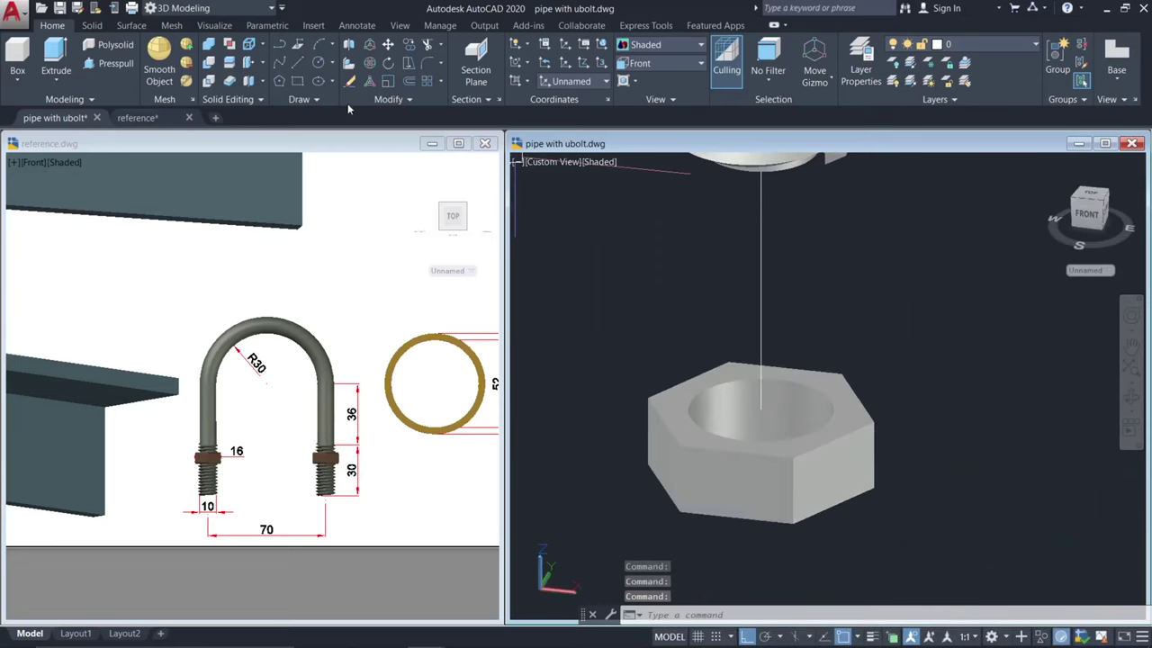
- Fillet all twelve outer hexagon edges on the nut's upper and lower faces with a radius of 0.5
{"action": "left_click", "coordinate": [91, 25]}
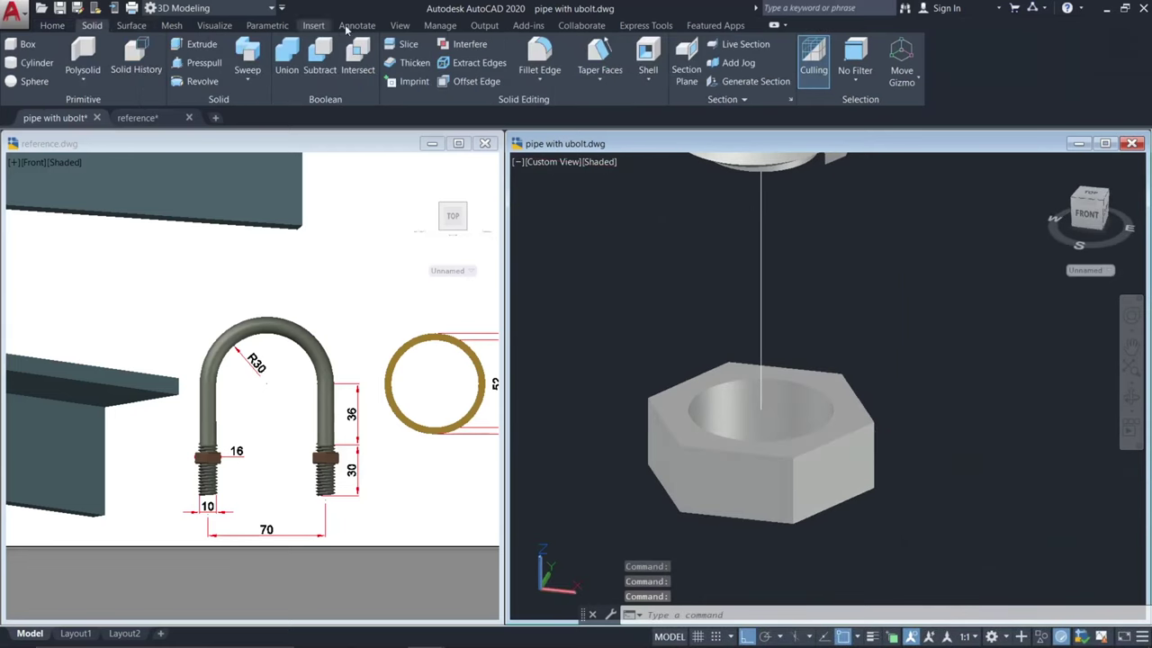
{"action": "left_click", "coordinate": [540, 55]}
{"action": "left_click", "coordinate": [833, 365]}
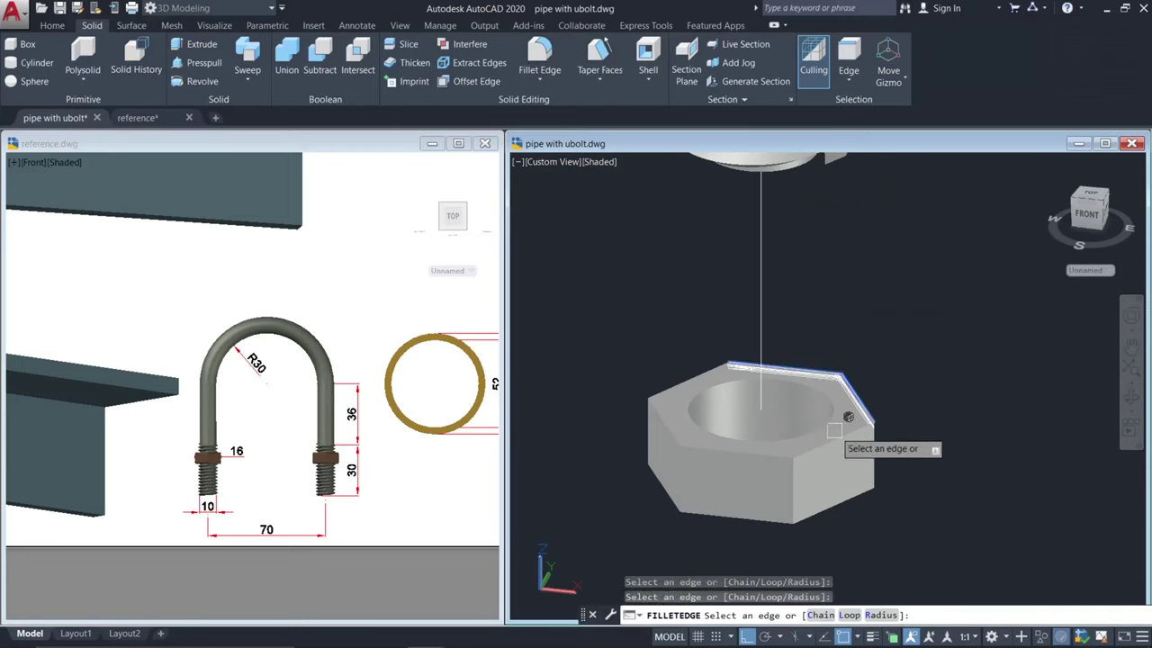
{"action": "left_click", "coordinate": [781, 452]}
{"action": "middle_click_drag", "start_coordinate": [771, 394], "coordinate": [874, 476], "text": "shift"}
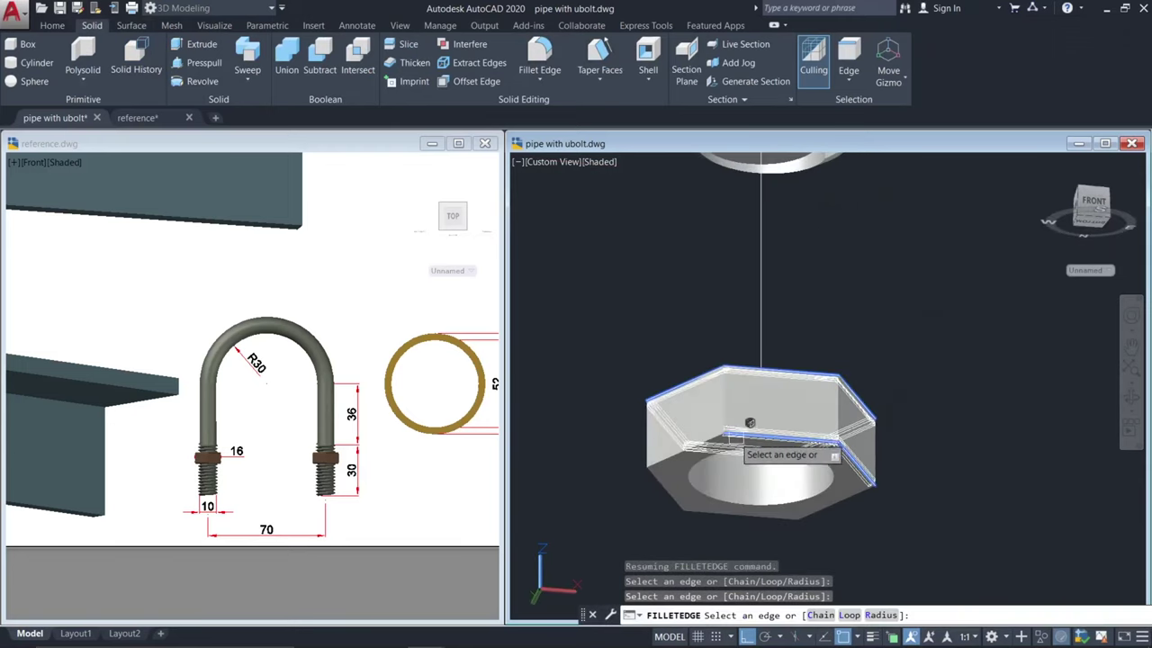
{"action": "left_click", "coordinate": [698, 435]}
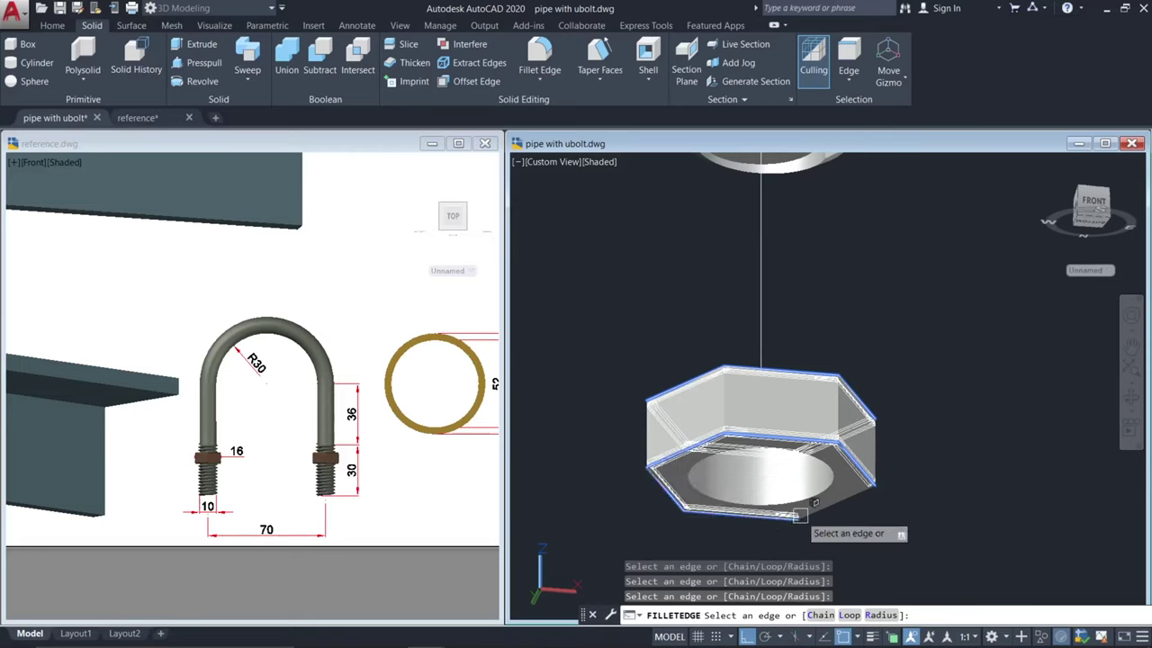
{"action": "key", "text": "Return"}
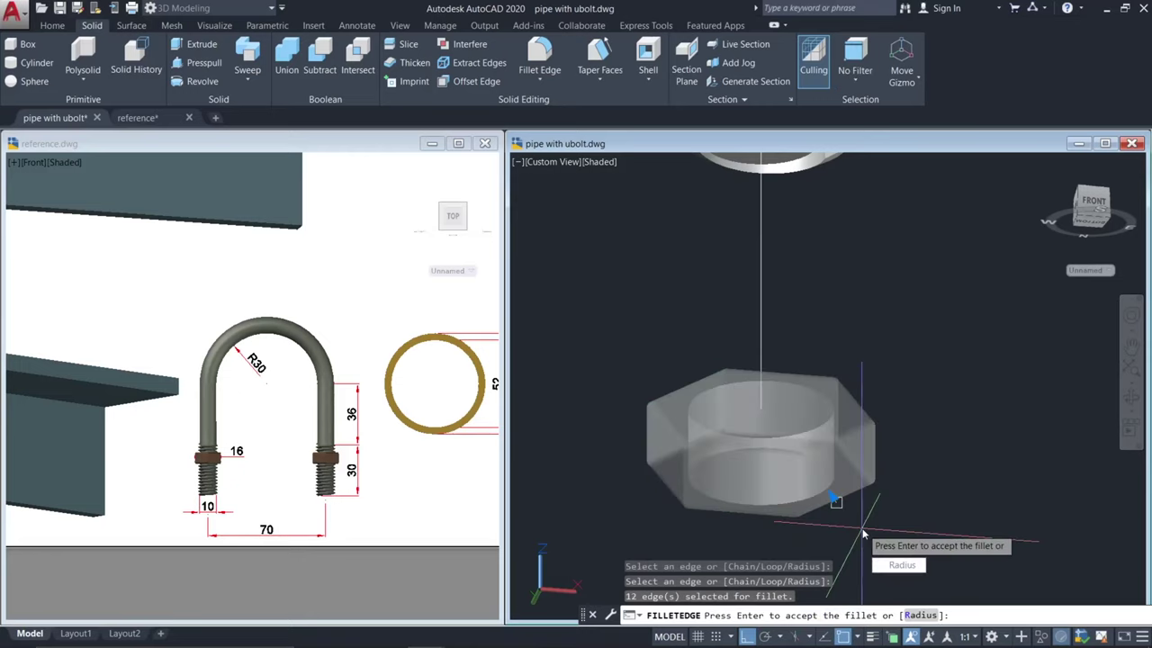
{"action": "type", "text": "r"}
{"action": "key", "text": "Return"}
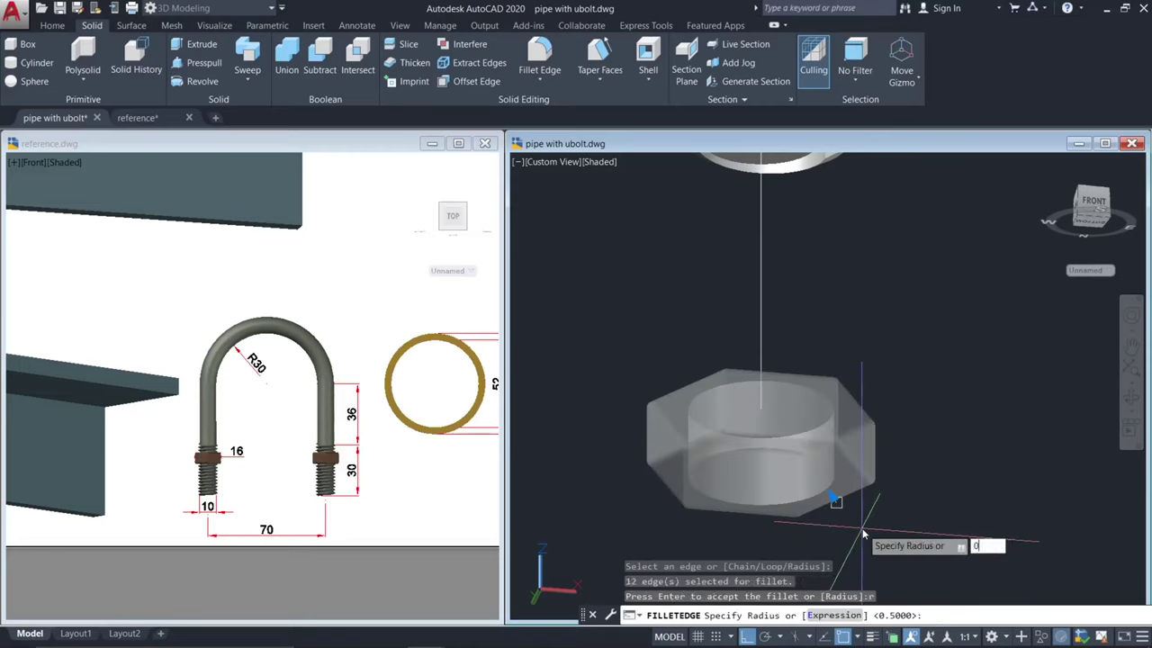
{"action": "type", "text": "0.5"}
{"action": "key", "text": "Return"}
{"action": "key", "text": "Return"}
{"action": "key", "text": "Return"}
{"action": "key", "text": "Escape"}
- Copy the thread coil from the U-bolt leg above straight down so it passes through the nut's hole
{"action": "scroll", "coordinate": [917, 362], "scroll_direction": "down", "scroll_amount": 2}
{"action": "middle_click_drag", "start_coordinate": [891, 367], "coordinate": [828, 445], "text": "shift"}
{"action": "middle_click_drag", "start_coordinate": [828, 445], "coordinate": [814, 530]}
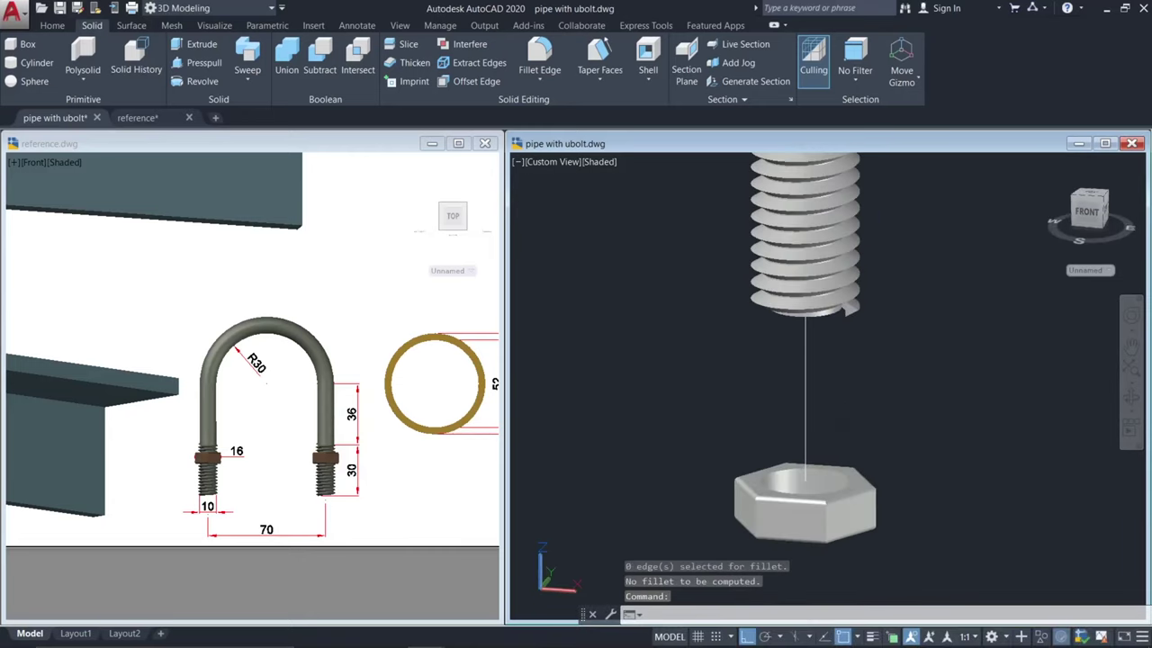
{"action": "key", "text": "Escape"}
{"action": "left_click", "coordinate": [852, 292]}
{"action": "key", "text": "Return"}
{"action": "scroll", "coordinate": [889, 280], "scroll_direction": "down", "scroll_amount": 2}
{"action": "left_click", "coordinate": [912, 248]}
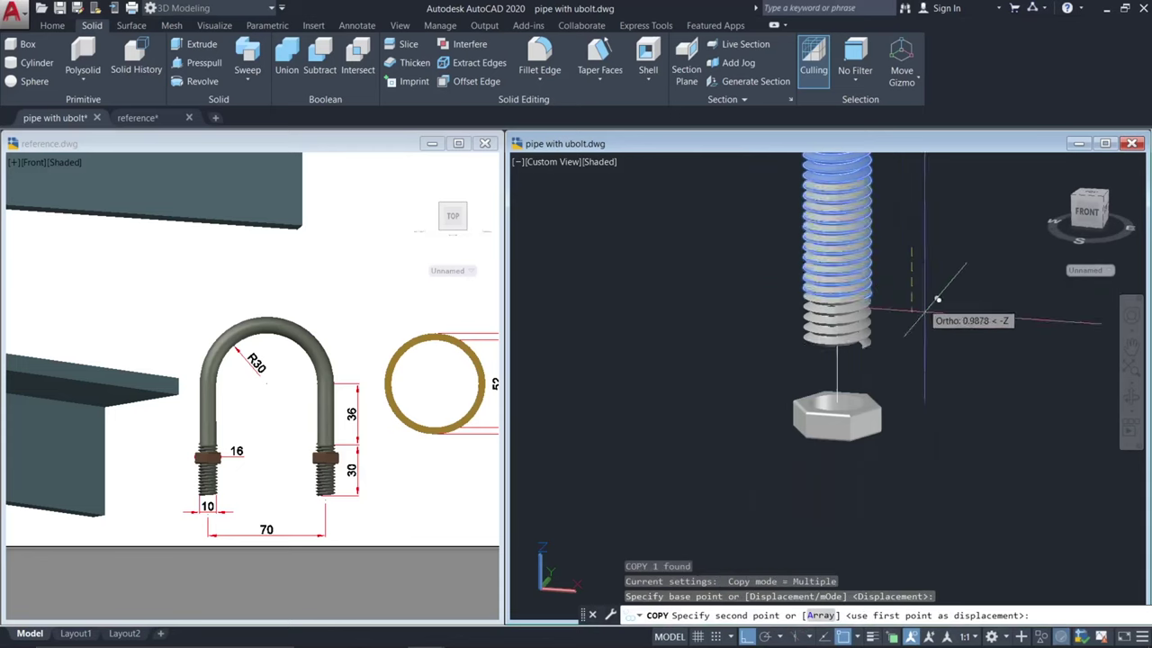
{"action": "left_click", "coordinate": [972, 455]}
{"action": "key", "text": "Escape"}
- Subtract the copied thread coil from the nut to cut its internal thread
{"action": "type", "text": "su"}
{"action": "key", "text": "Return"}
{"action": "scroll", "coordinate": [959, 423], "scroll_direction": "up", "scroll_amount": 3}
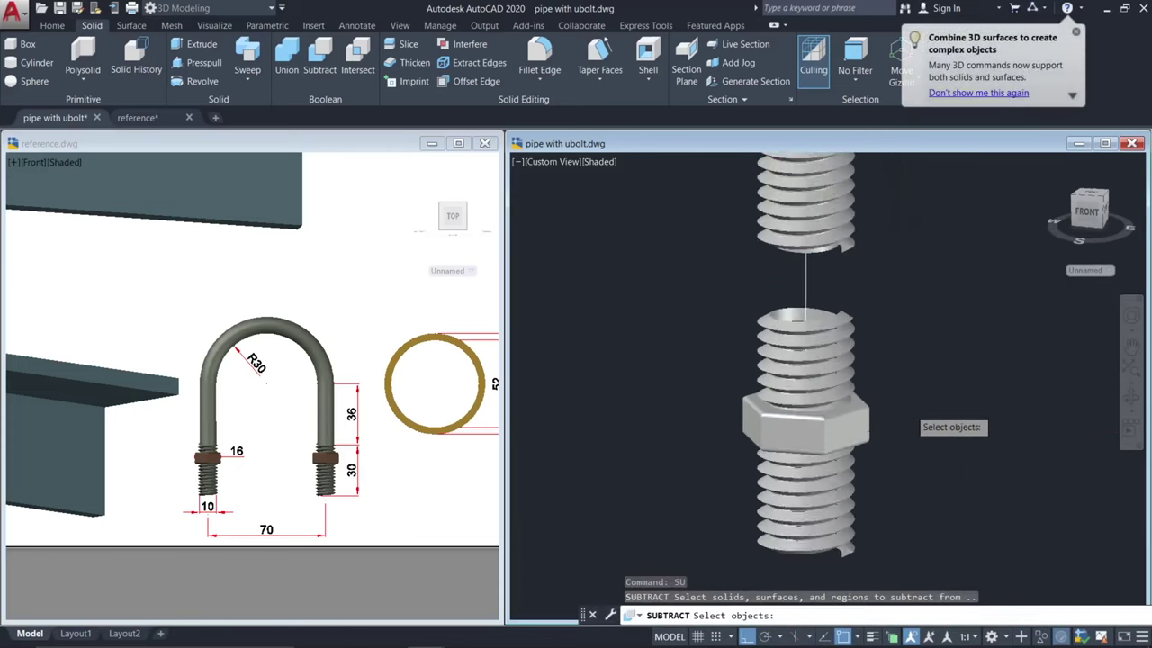
{"action": "left_click", "coordinate": [854, 424]}
{"action": "key", "text": "Return"}
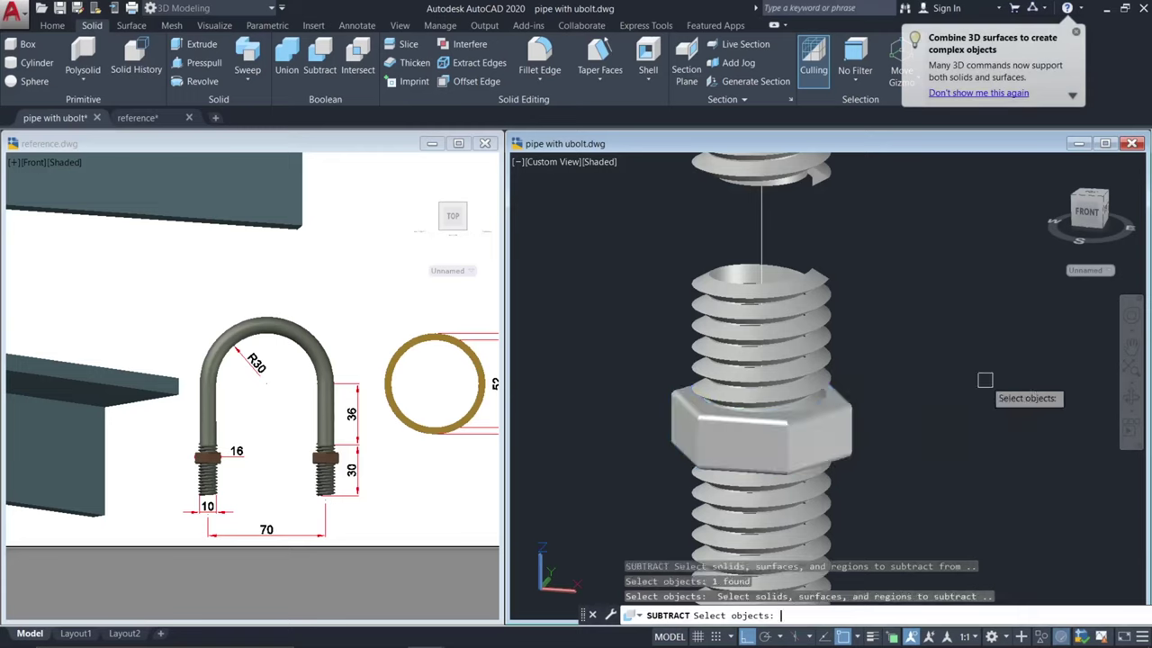
{"action": "left_click", "coordinate": [837, 316]}
{"action": "key", "text": "Return"}
{"action": "middle_click_drag", "start_coordinate": [900, 318], "coordinate": [903, 374], "text": "shift"}
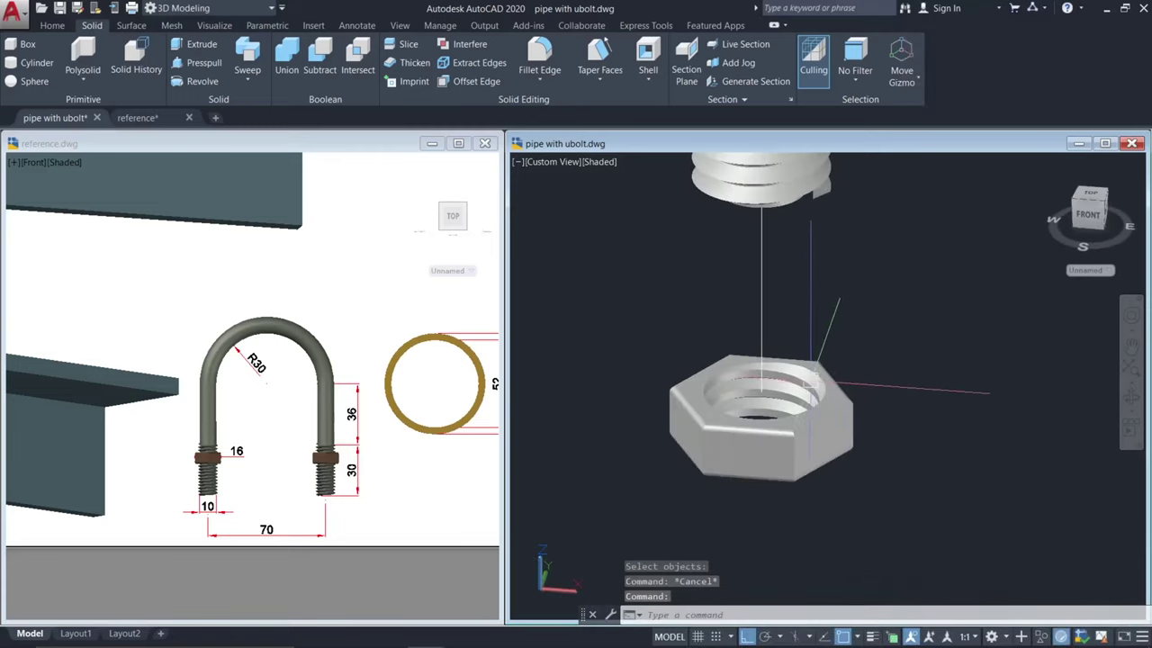
- Erase the leftover vertical guide line running into the centre of the nut
{"action": "scroll", "coordinate": [799, 385], "scroll_direction": "up", "scroll_amount": 3}
{"action": "middle_click_drag", "start_coordinate": [799, 385], "coordinate": [763, 295], "text": "shift"}
{"action": "left_click", "coordinate": [764, 294]}
{"action": "left_click", "coordinate": [694, 267]}
{"action": "type", "text": "e"}
{"action": "key", "text": "Return"}
{"action": "key", "text": "Escape"}
- Copy the threaded nut straight up onto the middle of the left U-bolt leg's threaded section
{"action": "scroll", "coordinate": [707, 283], "scroll_direction": "down", "scroll_amount": 7}
{"action": "mouse_move", "coordinate": [744, 227]}
{"action": "middle_mouse_down"}
{"action": "mouse_move", "coordinate": [758, 386]}
{"action": "mouse_move", "coordinate": [815, 371]}
{"action": "middle_mouse_up"}
{"action": "key", "text": "Escape"}
{"action": "left_click", "coordinate": [779, 546]}
{"action": "left_click", "coordinate": [716, 512]}
{"action": "type", "text": "co"}
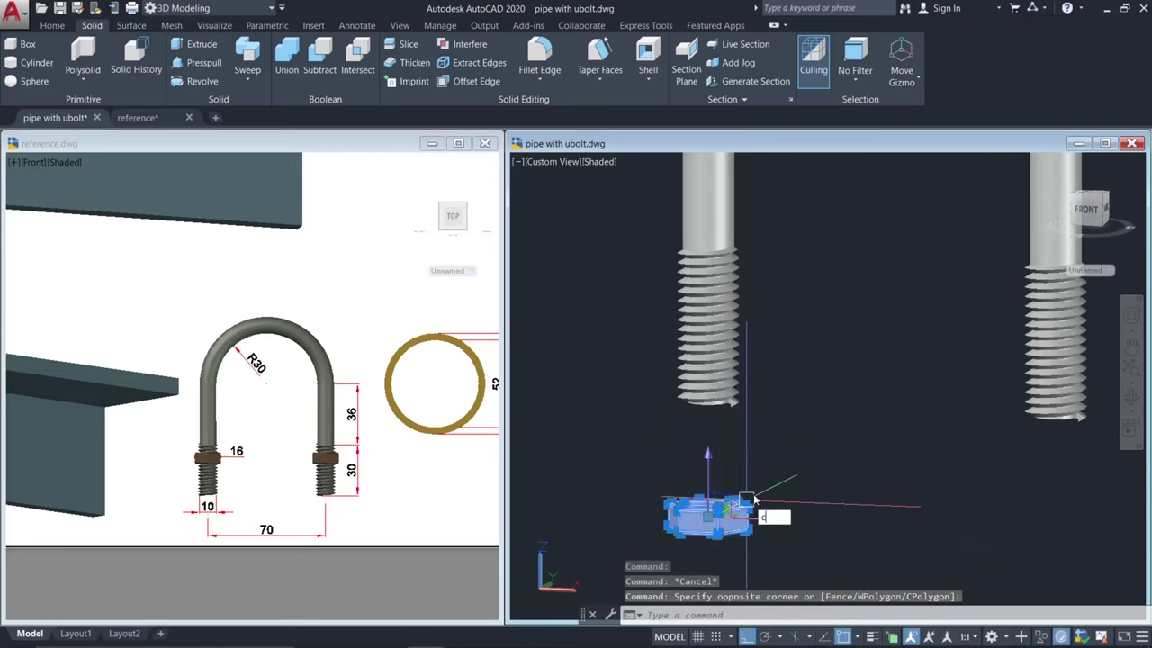
{"action": "key", "text": "Return"}
{"action": "left_click", "coordinate": [763, 499]}
{"action": "type", "text": "co"}
{"action": "key", "text": "Return"}
{"action": "left_click", "coordinate": [814, 517]}
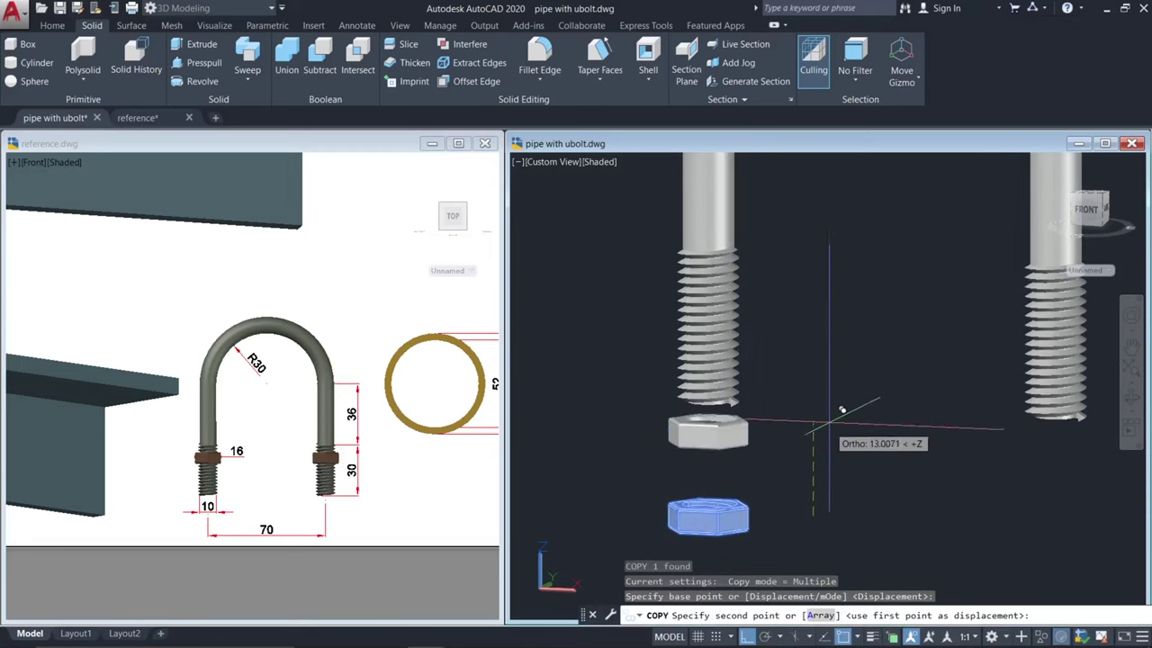
{"action": "left_click", "coordinate": [849, 325]}
{"action": "key", "text": "Escape"}
- Erase the original nut below the left leg
{"action": "left_click", "coordinate": [832, 549]}
{"action": "left_click", "coordinate": [709, 513]}
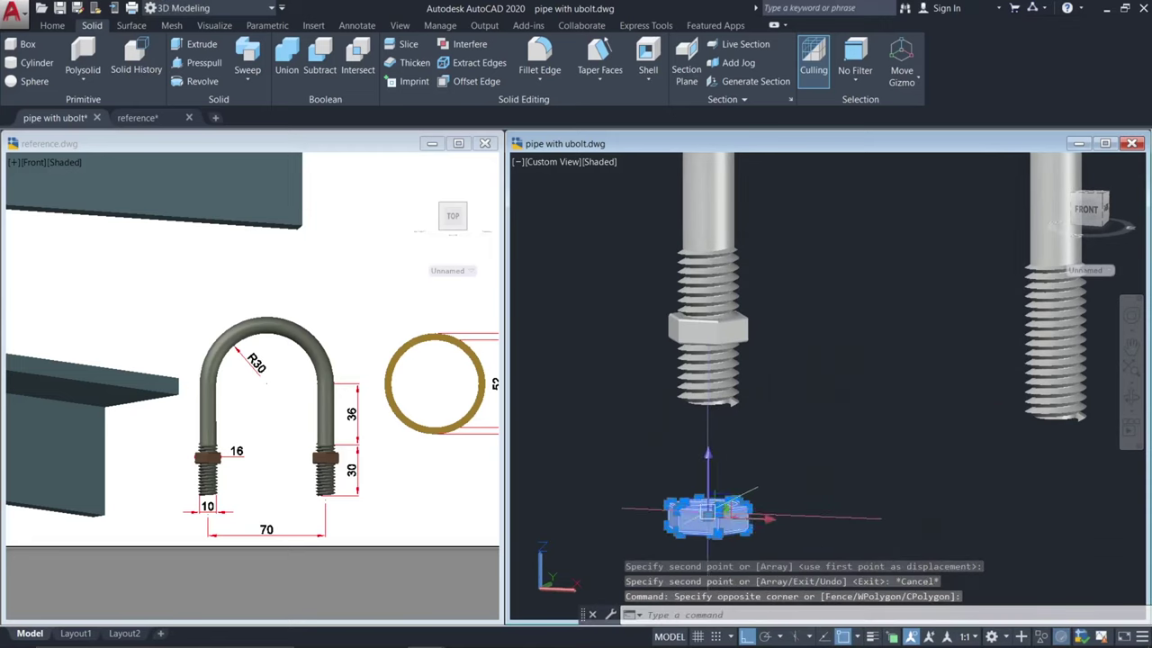
{"action": "type", "text": "e"}
{"action": "key", "text": "Return"}
{"action": "key", "text": "Escape"}
- Copy the nut on the left leg 70 units horizontally onto the right leg's thread
{"action": "left_click", "coordinate": [742, 331]}
{"action": "type", "text": "co"}
{"action": "key", "text": "Return"}
{"action": "left_click", "coordinate": [720, 469]}
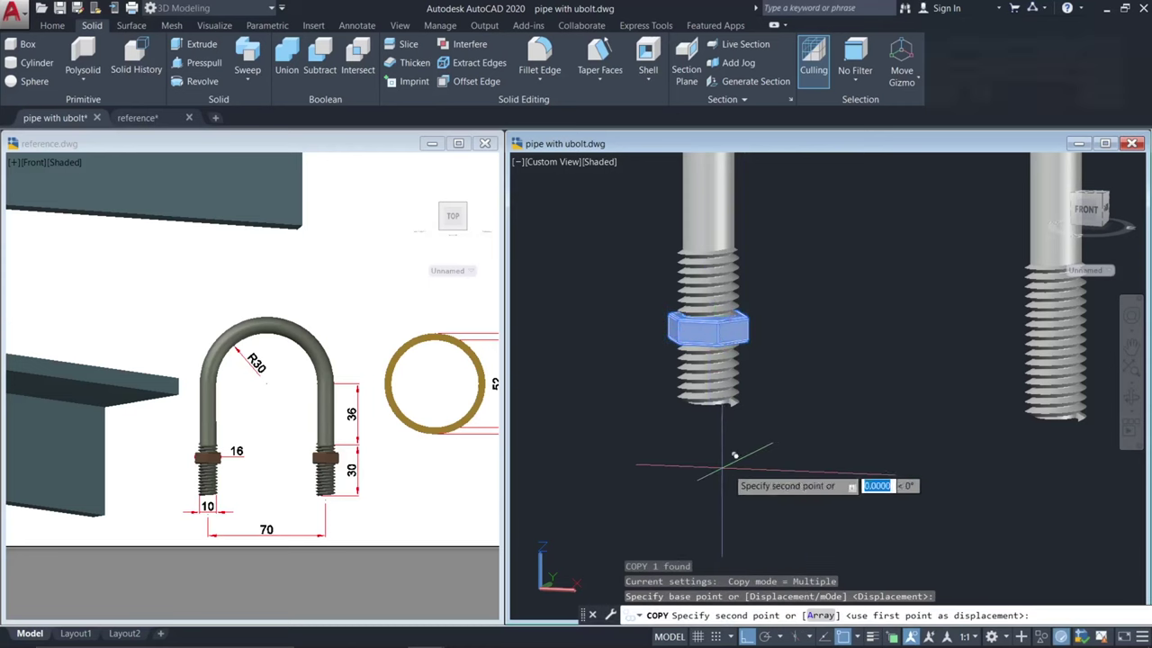
{"action": "type", "text": "70"}
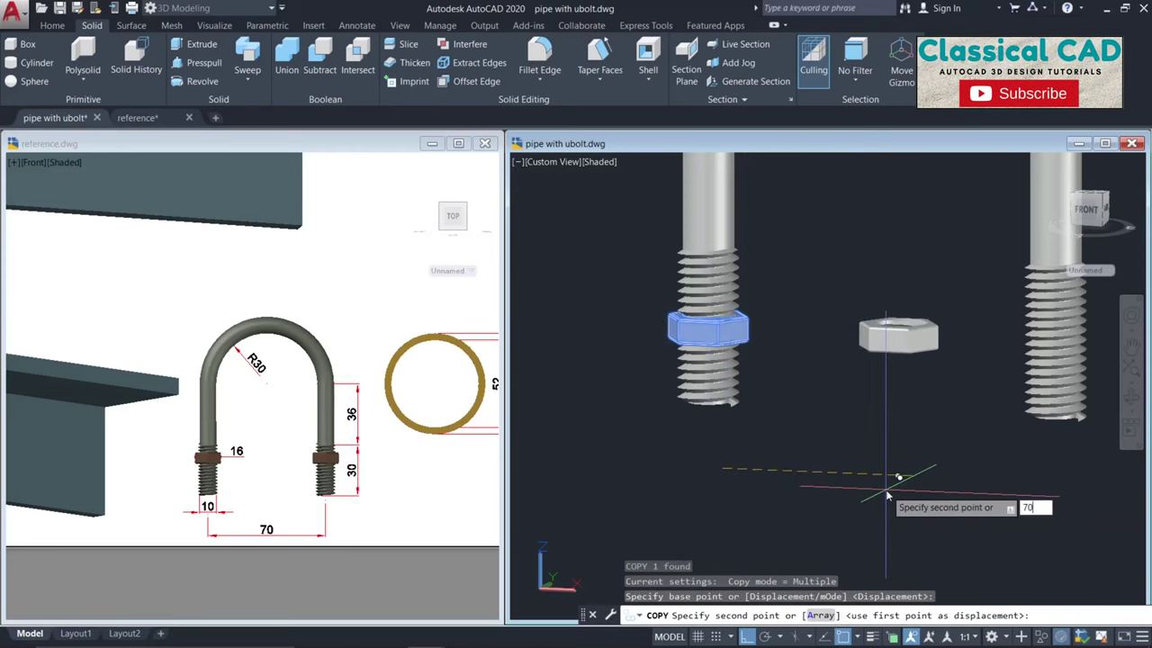
{"action": "key", "text": "Return"}
{"action": "key", "text": "Escape"}
- Switch the model to the Front view with the whole U-bolt in sight
{"action": "scroll", "coordinate": [876, 384], "scroll_direction": "down", "scroll_amount": 5}
{"action": "mouse_move", "coordinate": [877, 383]}
{"action": "middle_mouse_down", "text": "shift"}
{"action": "mouse_move", "coordinate": [835, 352]}
{"action": "mouse_move", "coordinate": [849, 372]}
{"action": "mouse_move", "coordinate": [906, 349]}
{"action": "mouse_move", "coordinate": [876, 369]}
{"action": "middle_mouse_up", "text": "shift"}
{"action": "key", "text": "Escape"}
{"action": "middle_click_drag", "start_coordinate": [879, 301], "coordinate": [842, 351]}
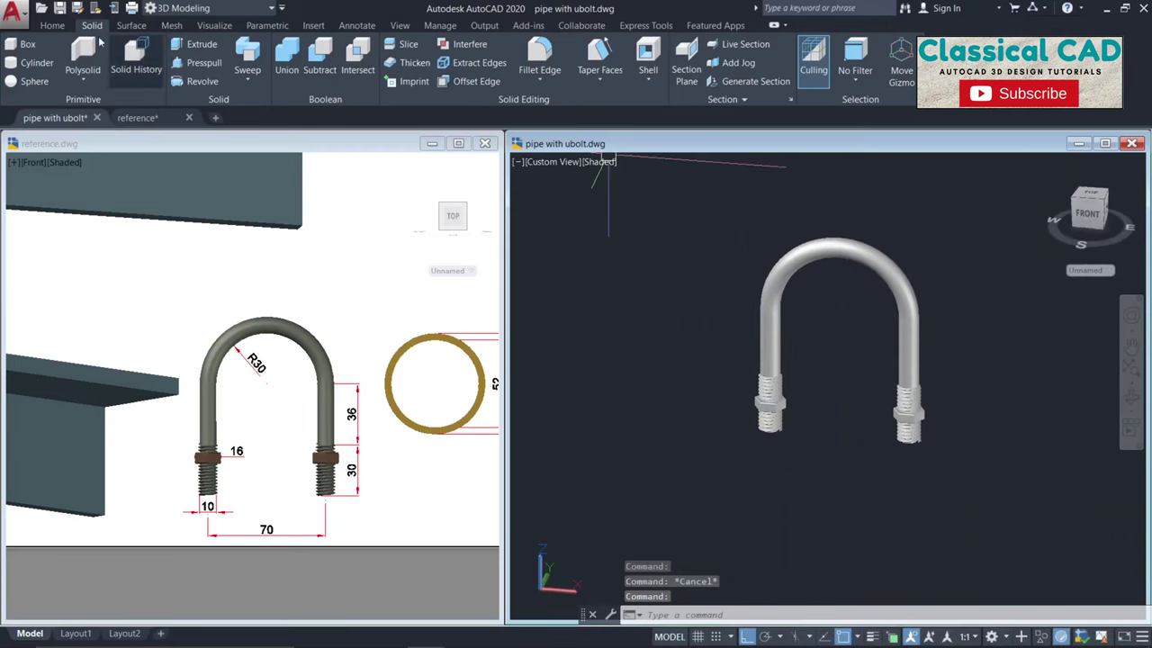
{"action": "left_click", "coordinate": [55, 26]}
{"action": "left_click", "coordinate": [661, 63]}
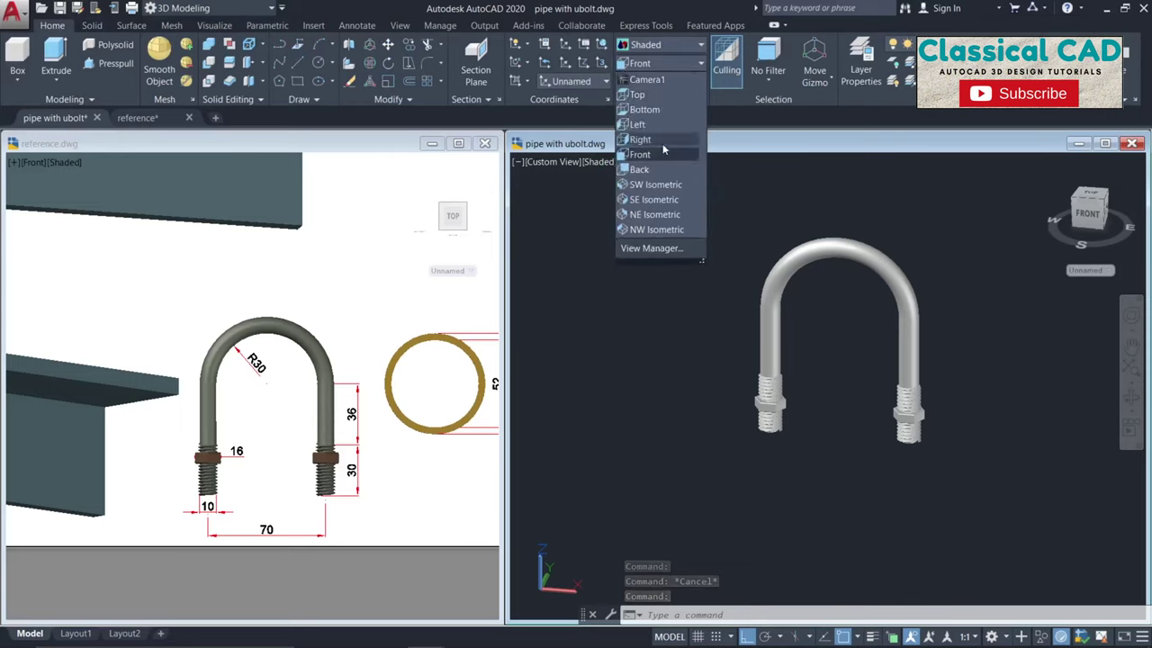
{"action": "left_click", "coordinate": [658, 156]}
{"action": "key", "text": "Escape"}
{"action": "scroll", "coordinate": [778, 530], "scroll_direction": "up", "scroll_amount": 6}
{"action": "key", "text": "Escape"}
{"action": "middle_click_drag", "start_coordinate": [832, 481], "coordinate": [818, 483]}
{"action": "key", "text": "Escape"}
{"action": "type", "text": "c"}
{"action": "key", "text": "Return"}
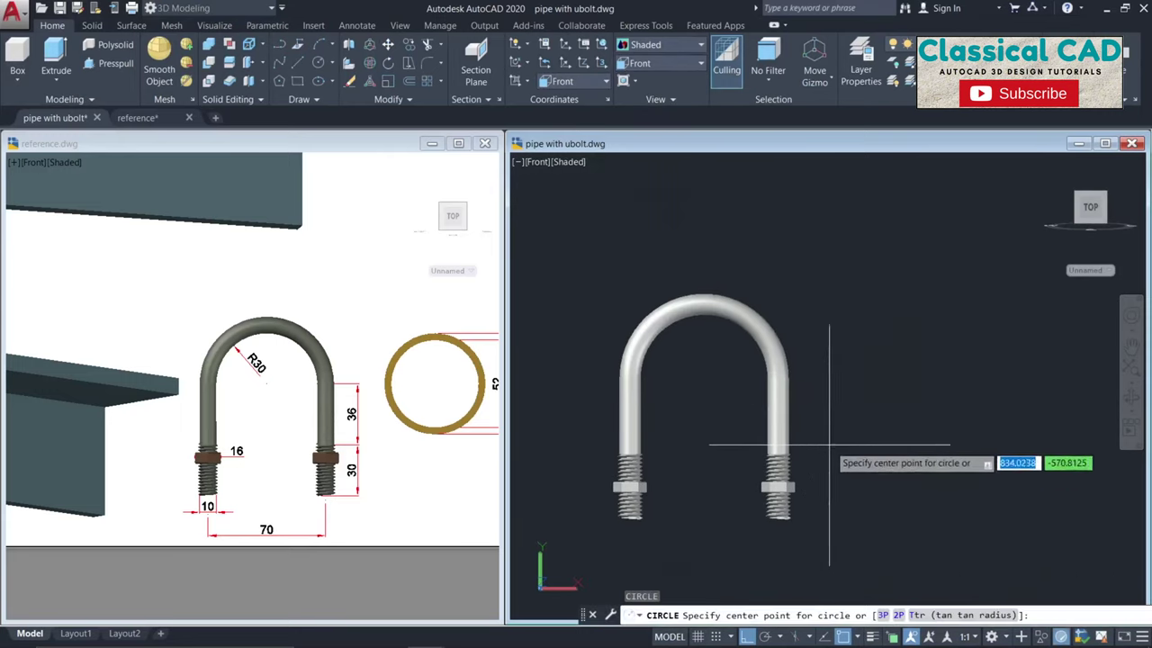
{"action": "left_click", "coordinate": [703, 378]}
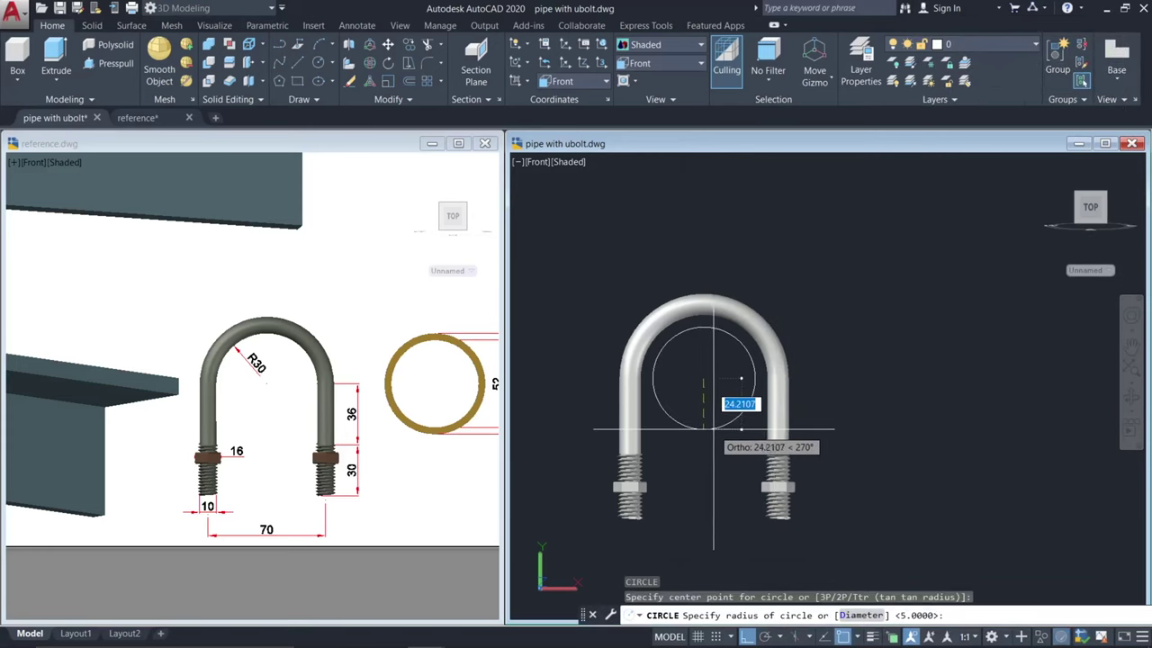
{"action": "type", "text": "d"}
{"action": "key", "text": "Return"}
{"action": "key", "text": "Escape"}
- Bring the pipe section's dimensions into view in the reference drawing, and draw a 60-diameter circle at the centre of the U-bolt's arc
{"action": "left_click", "coordinate": [428, 455]}
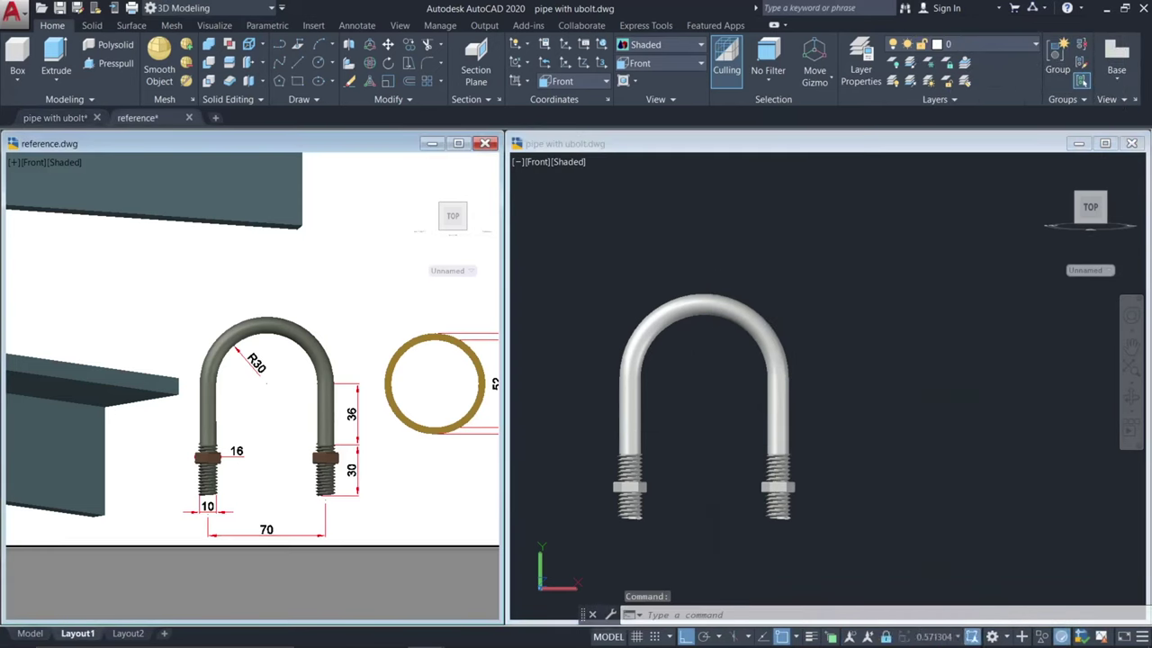
{"action": "middle_click_drag", "start_coordinate": [428, 455], "coordinate": [341, 456]}
{"action": "left_click", "coordinate": [738, 442]}
{"action": "type", "text": "c"}
{"action": "key", "text": "Return"}
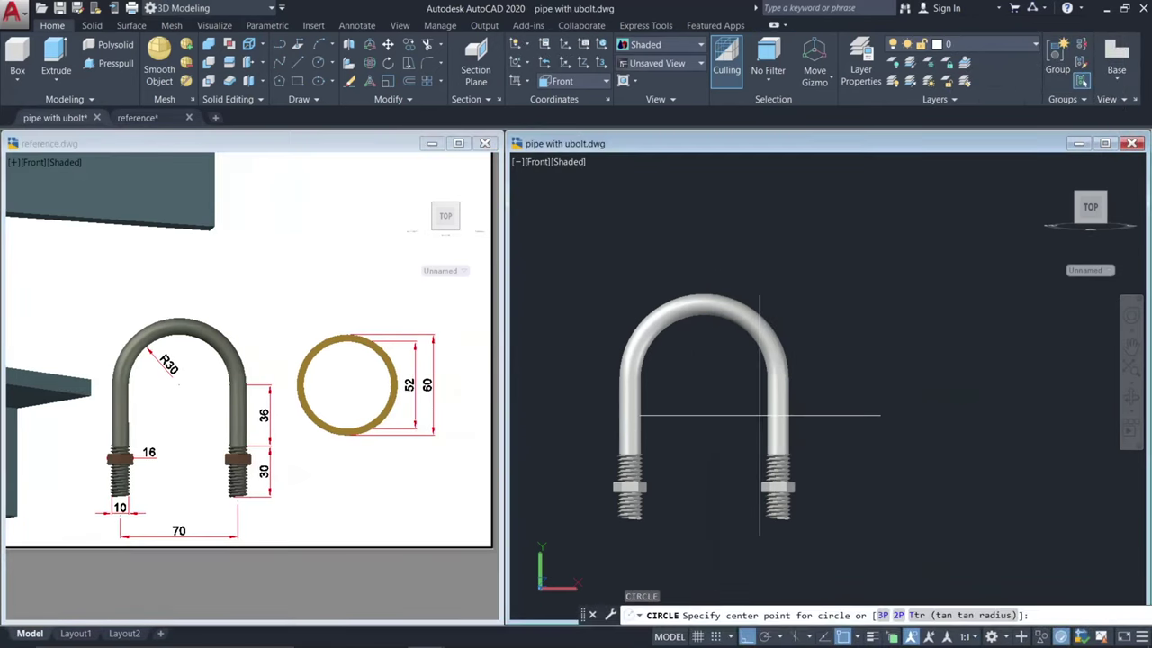
{"action": "left_click", "coordinate": [703, 378]}
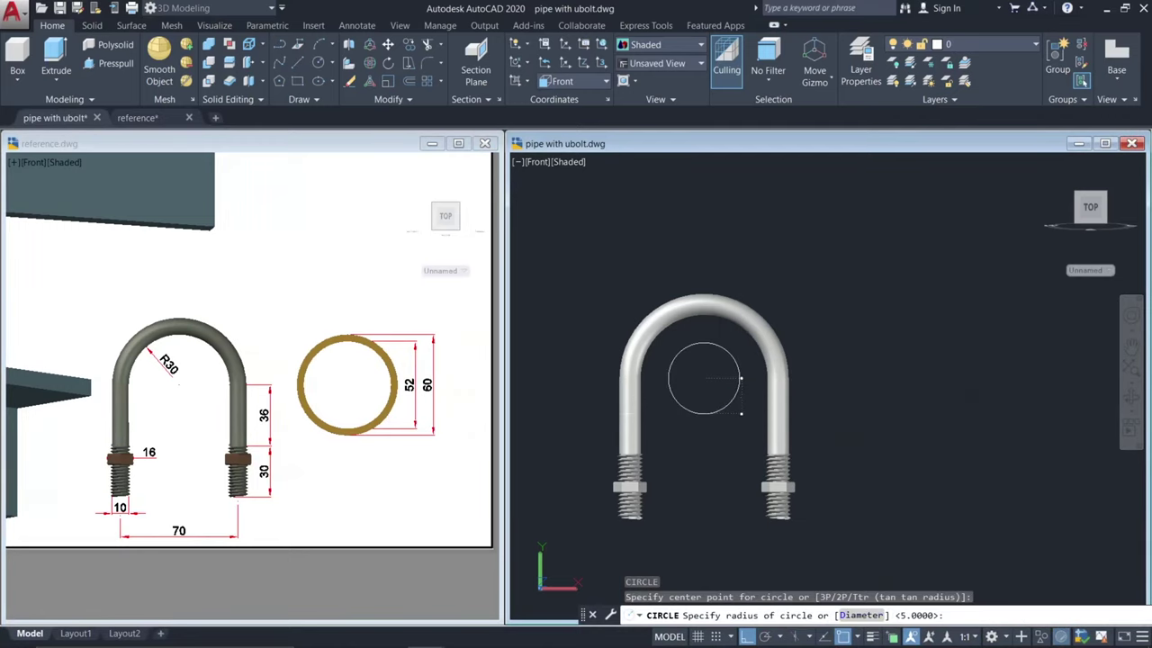
{"action": "type", "text": "d"}
{"action": "key", "text": "Return"}
{"action": "key", "text": "Return"}
- Draw a concentric circle with a diameter of 52 inside the 60-diameter circle
{"action": "type", "text": "c"}
{"action": "key", "text": "Return"}
{"action": "left_click", "coordinate": [704, 377]}
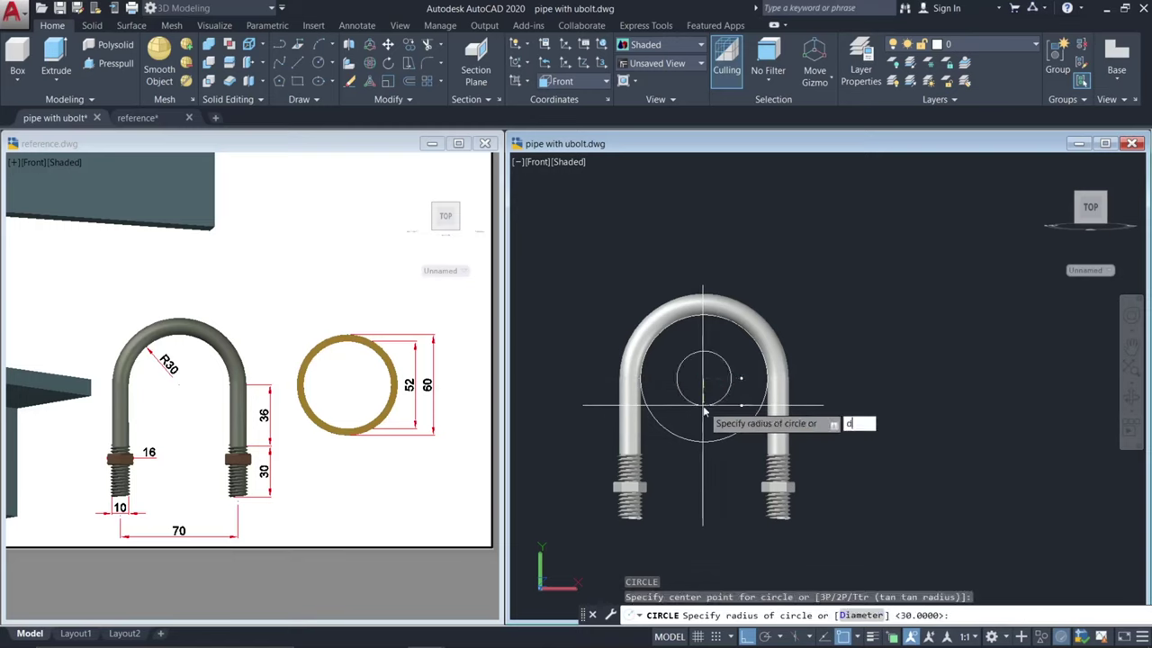
{"action": "type", "text": "d"}
{"action": "key", "text": "Return"}
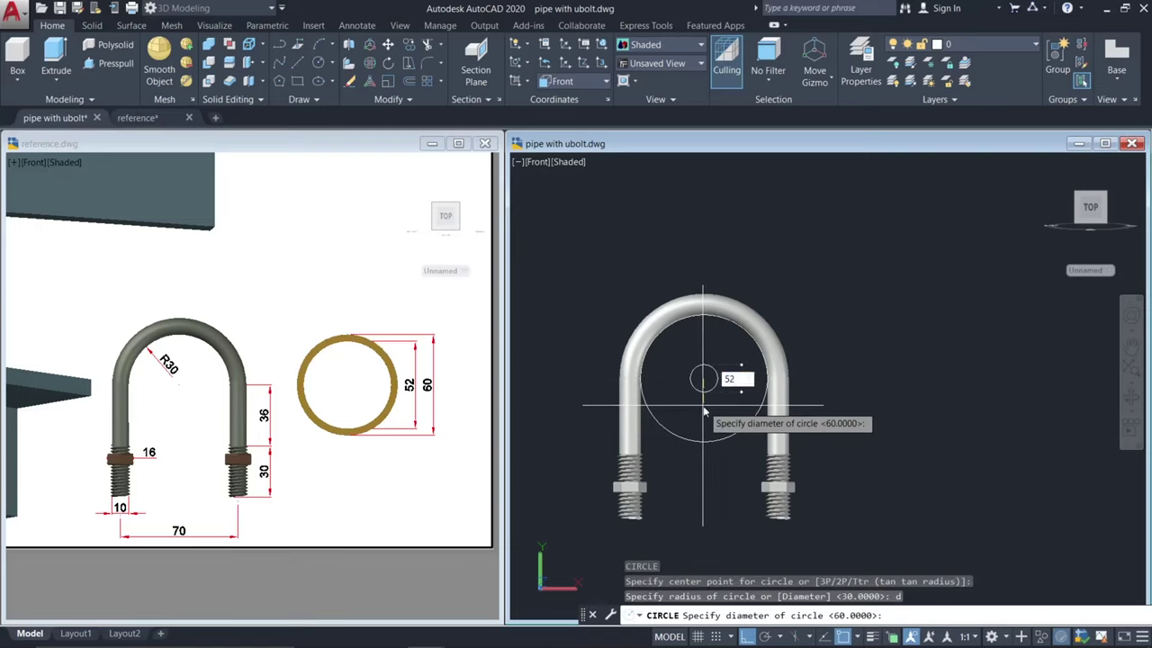
{"action": "key", "text": "Return"}
- Move both pipe circles 100 units along the X axis, out of the U-bolt
{"action": "mouse_move", "coordinate": [706, 412]}
{"action": "middle_mouse_down", "text": "shift"}
{"action": "mouse_move", "coordinate": [699, 437]}
{"action": "mouse_move", "coordinate": [802, 412]}
{"action": "mouse_move", "coordinate": [744, 441]}
{"action": "middle_mouse_up", "text": "shift"}
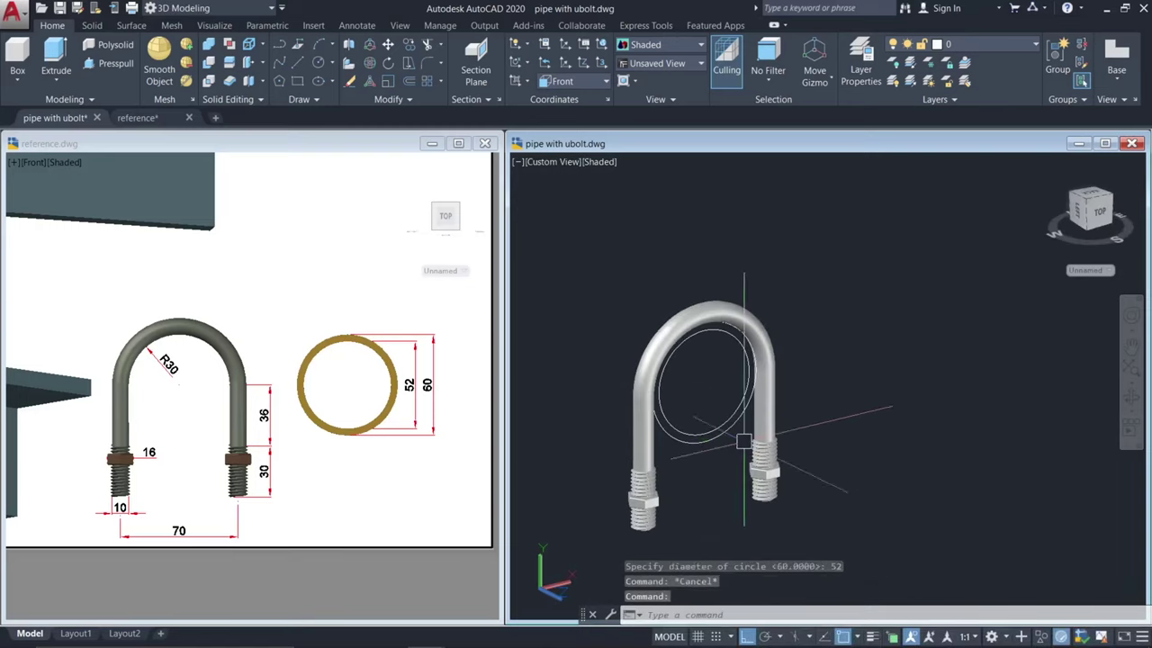
{"action": "left_click", "coordinate": [744, 441]}
{"action": "left_click", "coordinate": [697, 409]}
{"action": "type", "text": "m"}
{"action": "key", "text": "Return"}
{"action": "left_click", "coordinate": [819, 432]}
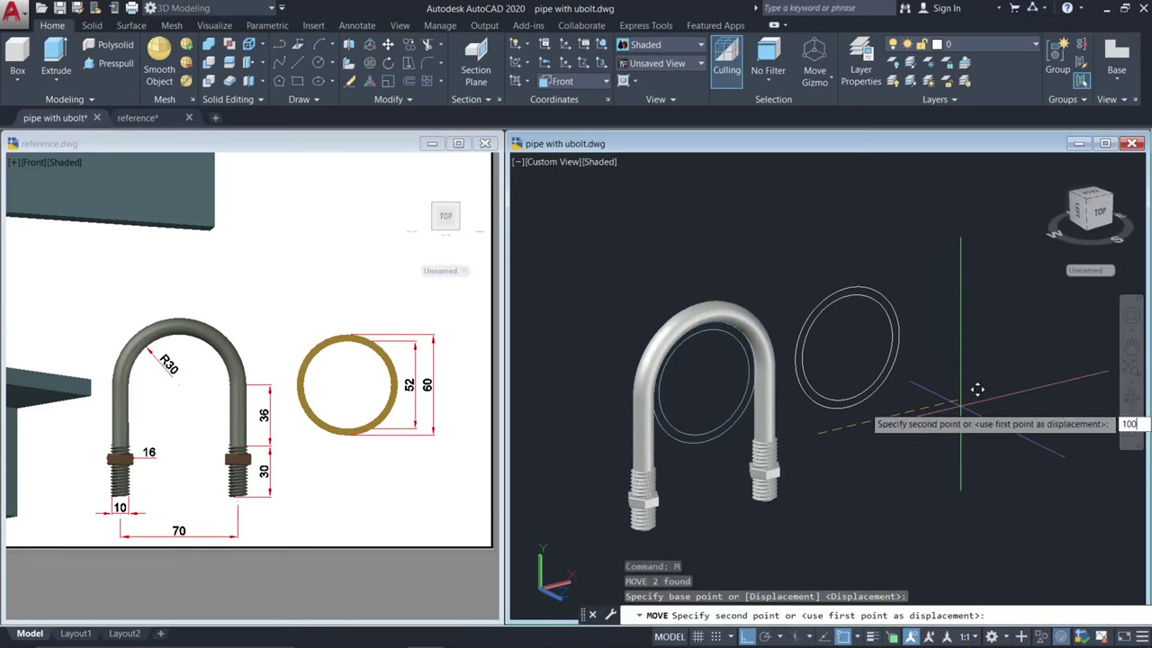
{"action": "type", "text": "100"}
{"action": "key", "text": "Return"}
{"action": "key", "text": "Escape"}
{"action": "key", "text": "Escape"}
- Presspull the outer pipe circle 150 units backward into a solid cylinder
{"action": "scroll", "coordinate": [931, 311], "scroll_direction": "up", "scroll_amount": 4}
{"action": "type", "text": "p"}
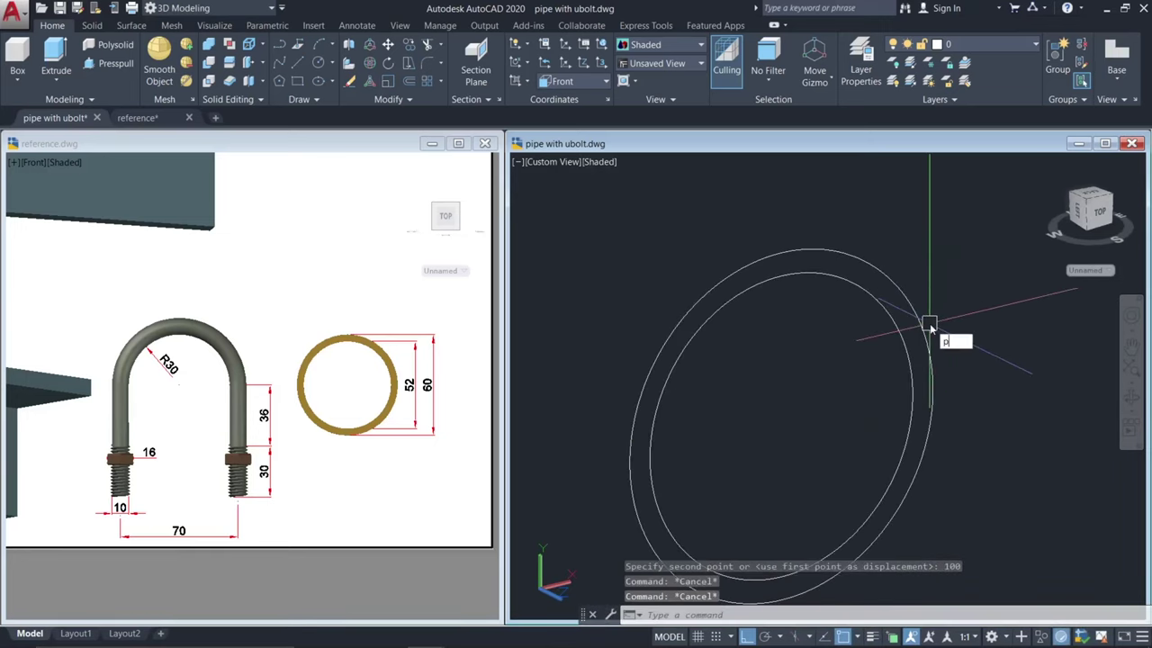
{"action": "type", "text": "ress"}
{"action": "key", "text": "Return"}
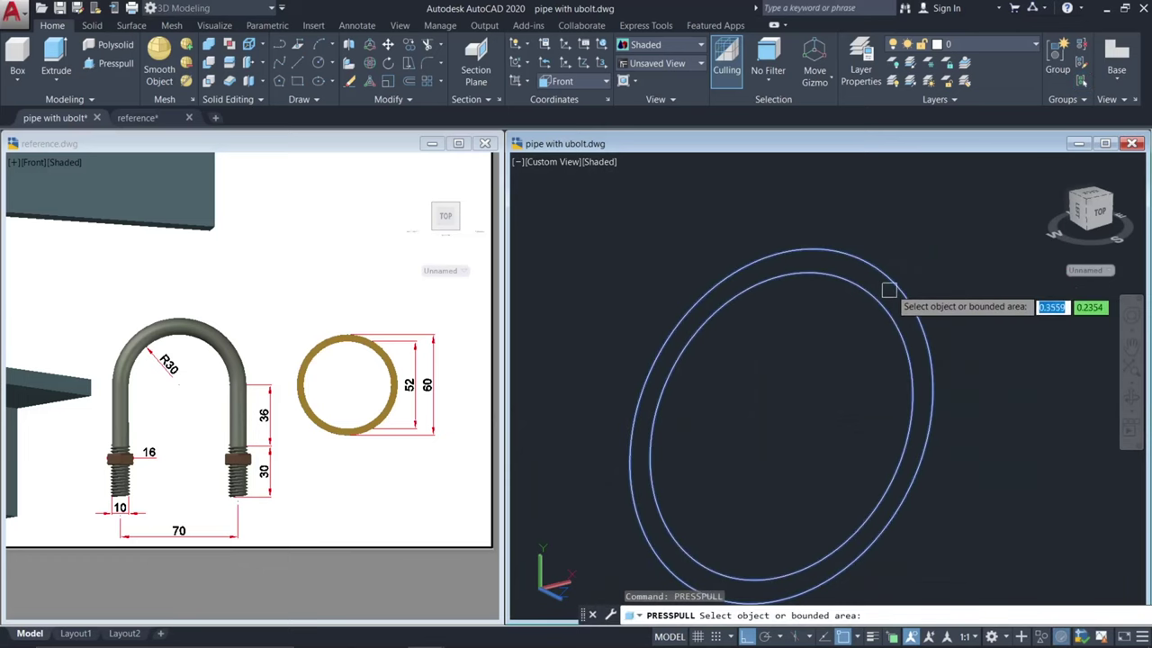
{"action": "left_click", "coordinate": [891, 286]}
{"action": "scroll", "coordinate": [846, 266], "scroll_direction": "down", "scroll_amount": 6}
{"action": "middle_click_drag", "start_coordinate": [800, 254], "coordinate": [940, 371]}
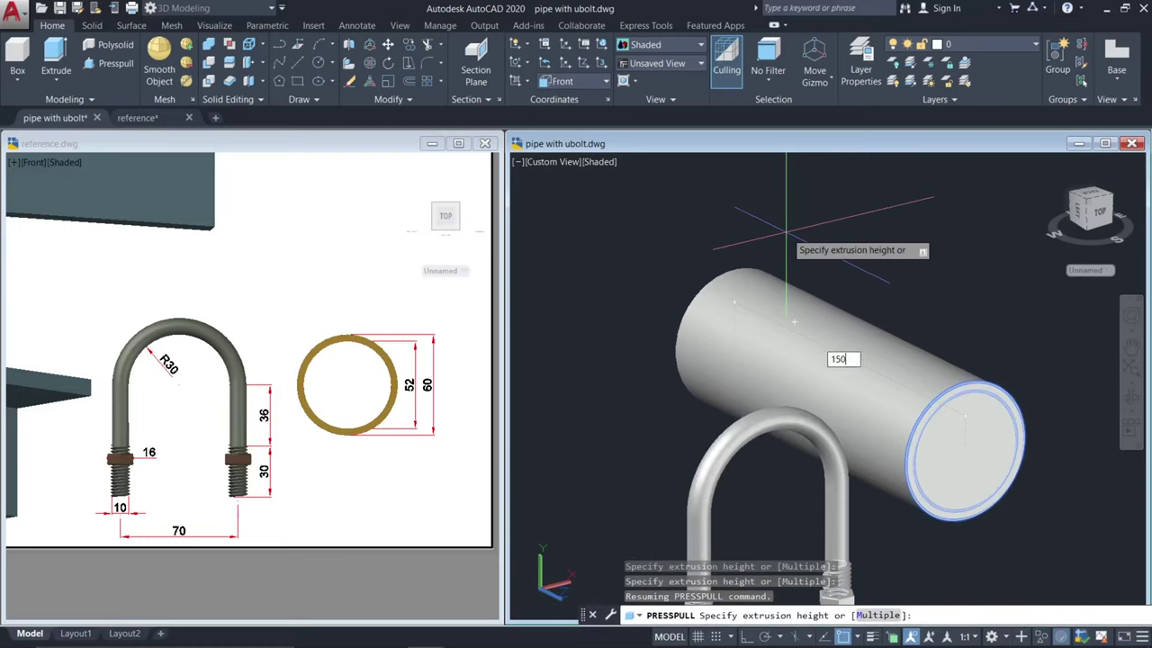
{"action": "key", "text": "Return"}
- Presspull the inner circle back through the cylinder's full length to hollow out the pipe
{"action": "scroll", "coordinate": [984, 415], "scroll_direction": "up", "scroll_amount": 5}
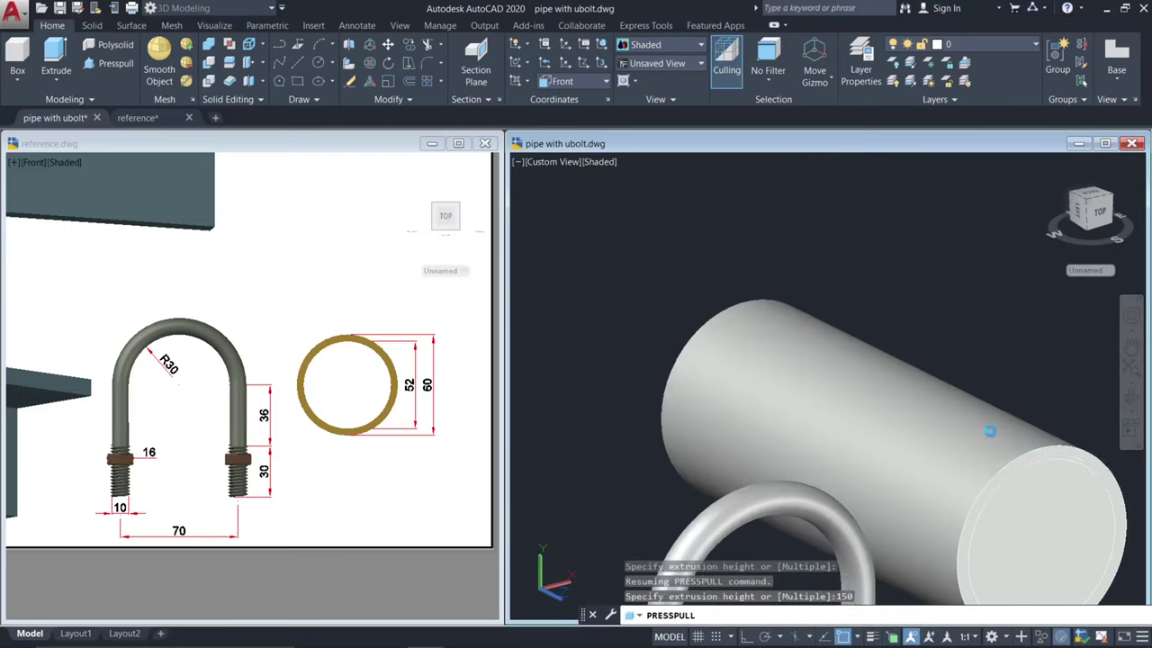
{"action": "key", "text": "Escape"}
{"action": "key", "text": "Return"}
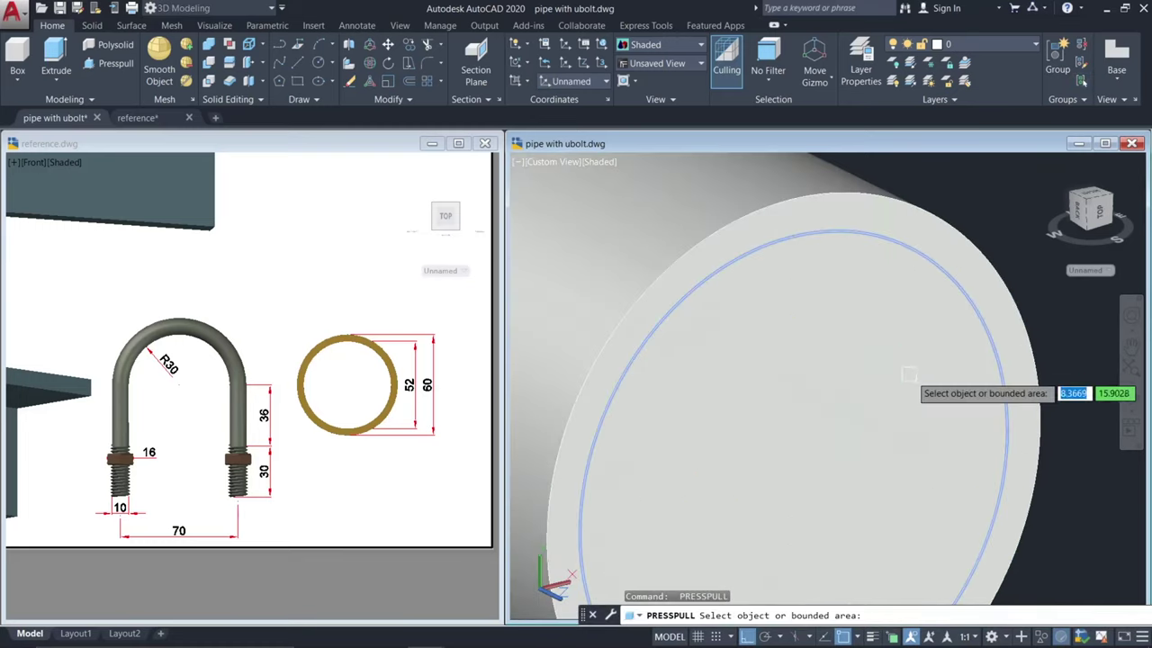
{"action": "left_click", "coordinate": [895, 363]}
{"action": "scroll", "coordinate": [737, 364], "scroll_direction": "down", "scroll_amount": 5}
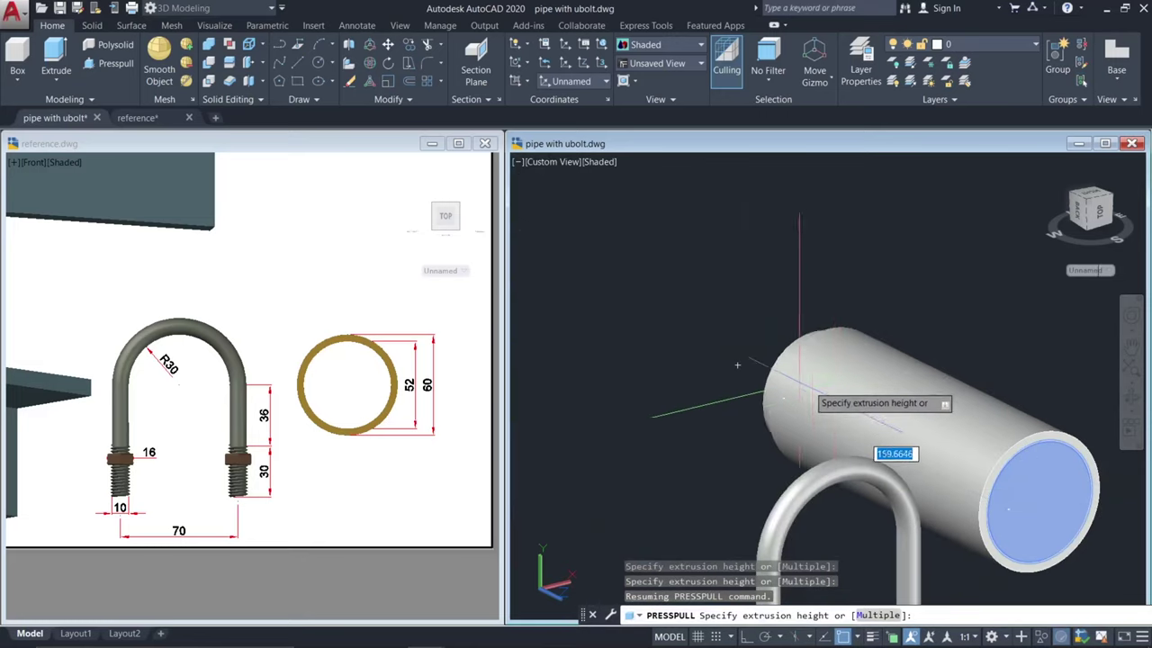
{"action": "left_click", "coordinate": [711, 345]}
{"action": "middle_click_drag", "start_coordinate": [969, 411], "coordinate": [776, 278]}
- Erase the two leftover circle outlines at the pipe's front end
{"action": "key", "text": "Escape"}
{"action": "key", "text": "Escape"}
{"action": "left_click", "coordinate": [749, 182]}
{"action": "left_click", "coordinate": [1010, 489]}
{"action": "type", "text": "e"}
{"action": "key", "text": "Return"}
{"action": "key", "text": "Escape"}
- Move the hollow pipe sideways back into the U-bolt and slide it forward so the bolt wraps around its mid-length
{"action": "left_click", "coordinate": [995, 471]}
{"action": "left_click", "coordinate": [871, 380]}
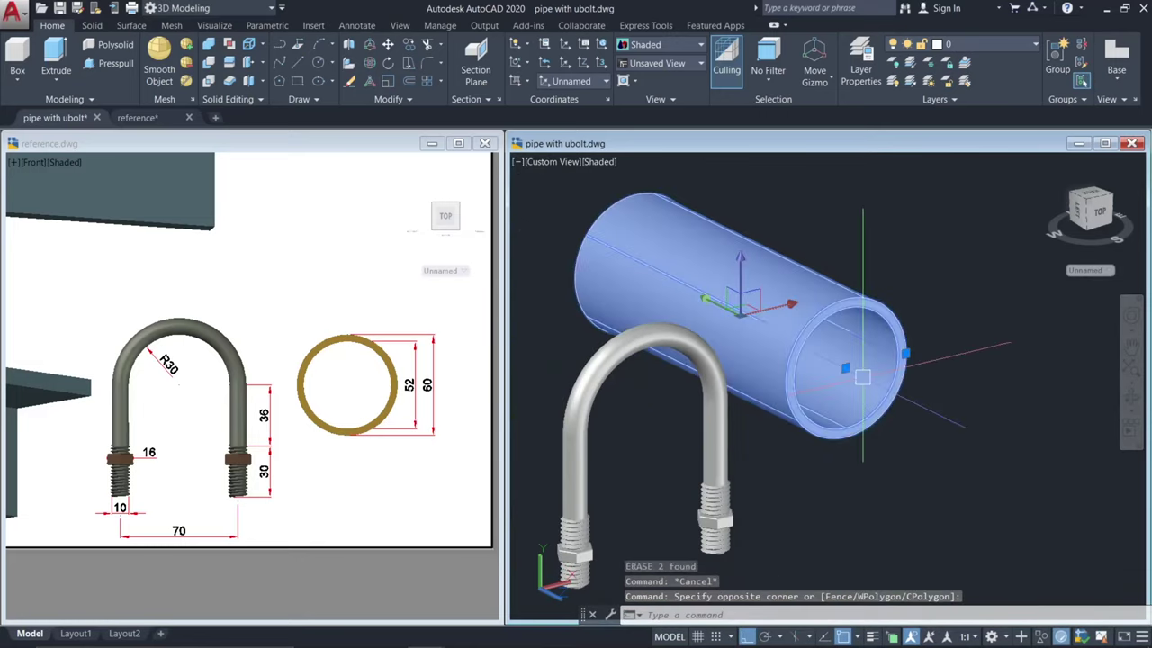
{"action": "type", "text": "m"}
{"action": "key", "text": "Return"}
{"action": "left_click", "coordinate": [846, 367]}
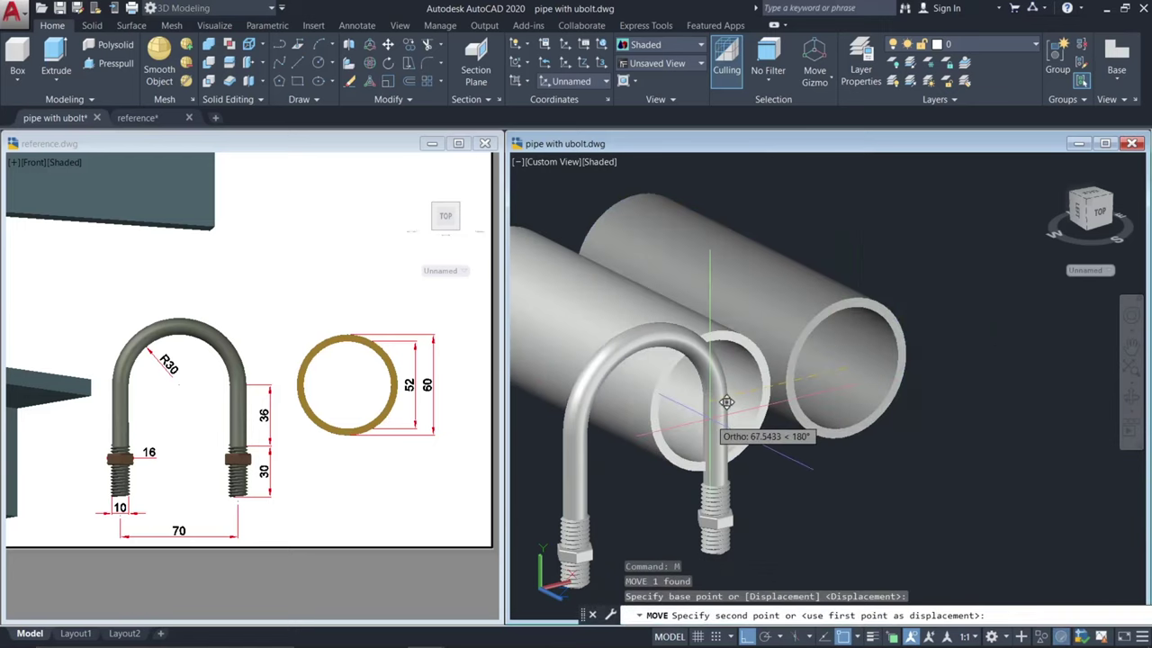
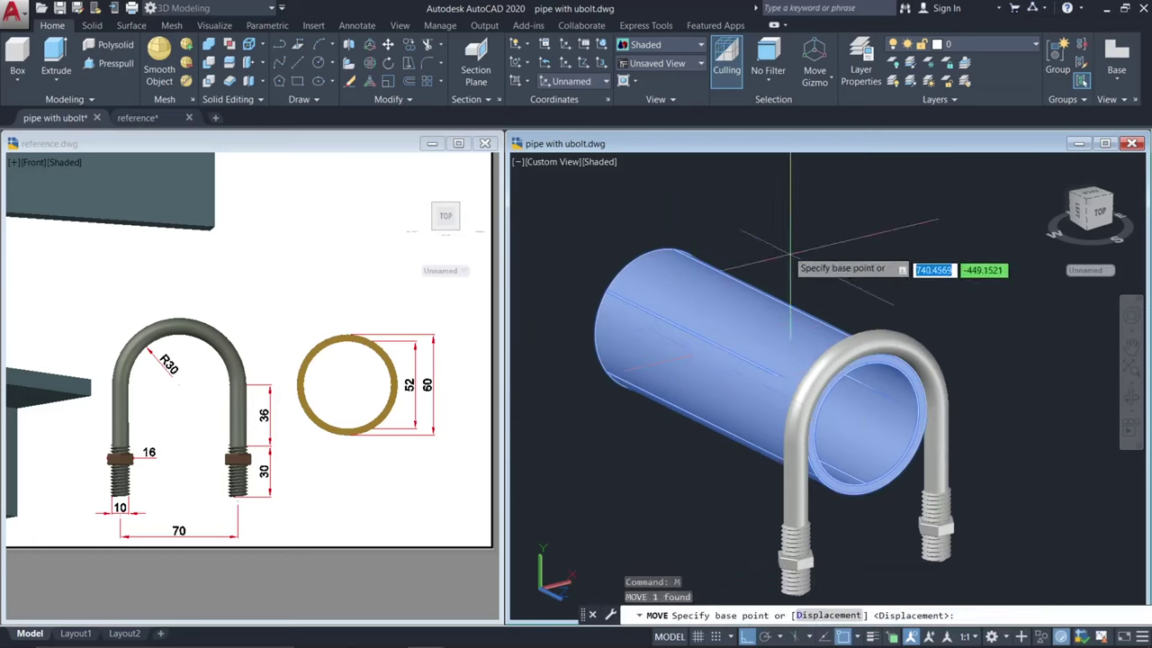
{"action": "left_click", "coordinate": [773, 263]}
{"action": "key", "text": "Escape"}
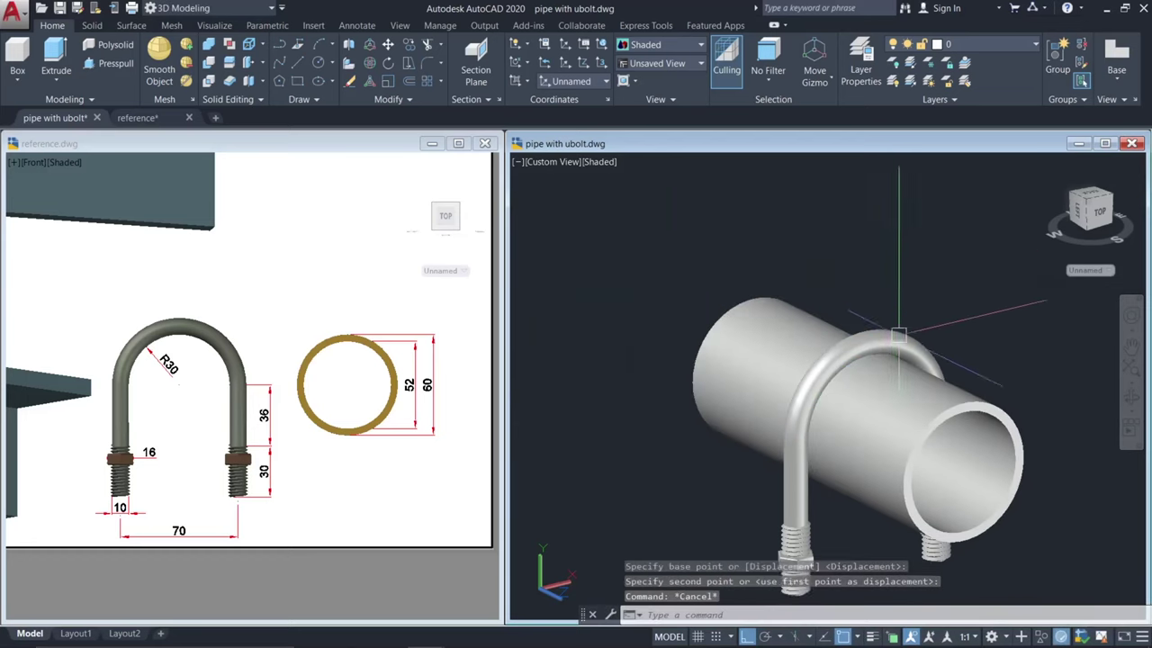
- Switch to reference.dwg and bring the L-shaped angle with its 75 and 10 dimensions into view
{"action": "middle_click_drag", "start_coordinate": [909, 260], "coordinate": [573, 308], "text": "shift"}
{"action": "key", "text": "Escape"}
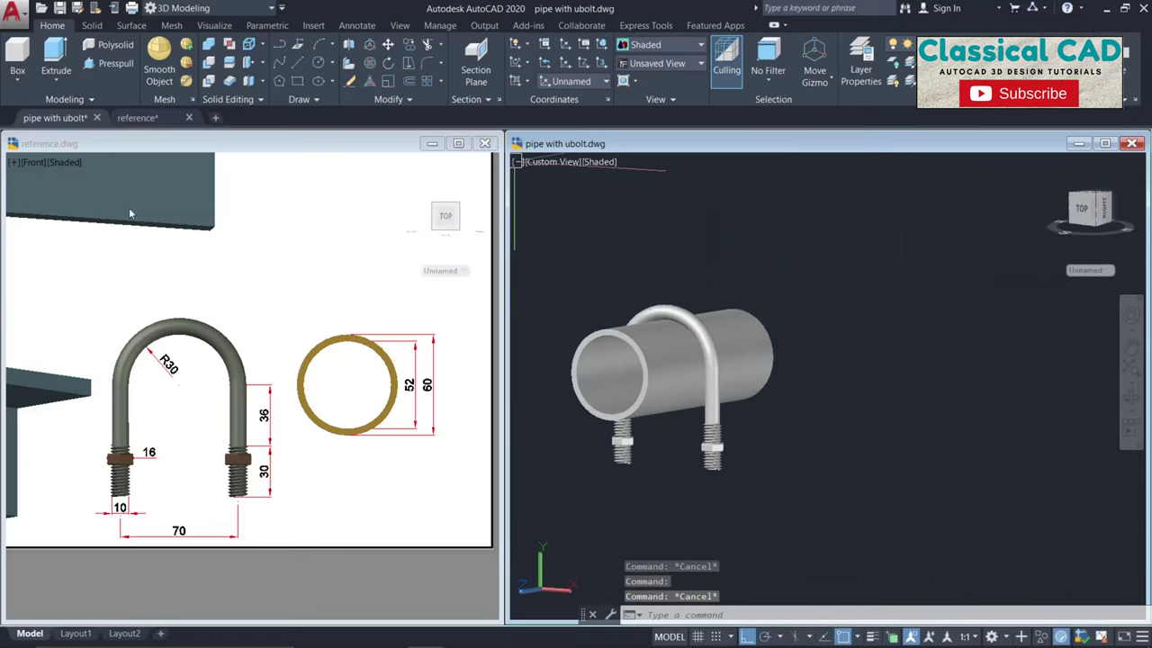
{"action": "left_click", "coordinate": [183, 346]}
{"action": "middle_click_drag", "start_coordinate": [147, 406], "coordinate": [384, 434]}
{"action": "middle_click_drag", "start_coordinate": [175, 421], "coordinate": [333, 414]}
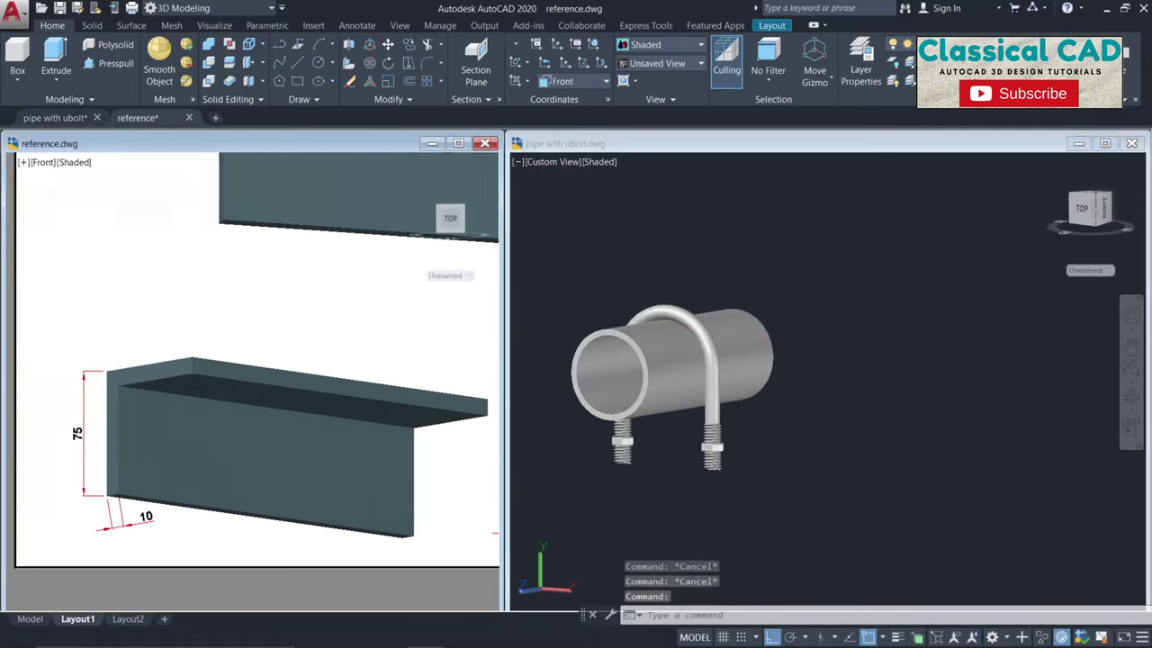
{"action": "middle_click_drag", "start_coordinate": [213, 418], "coordinate": [221, 386]}
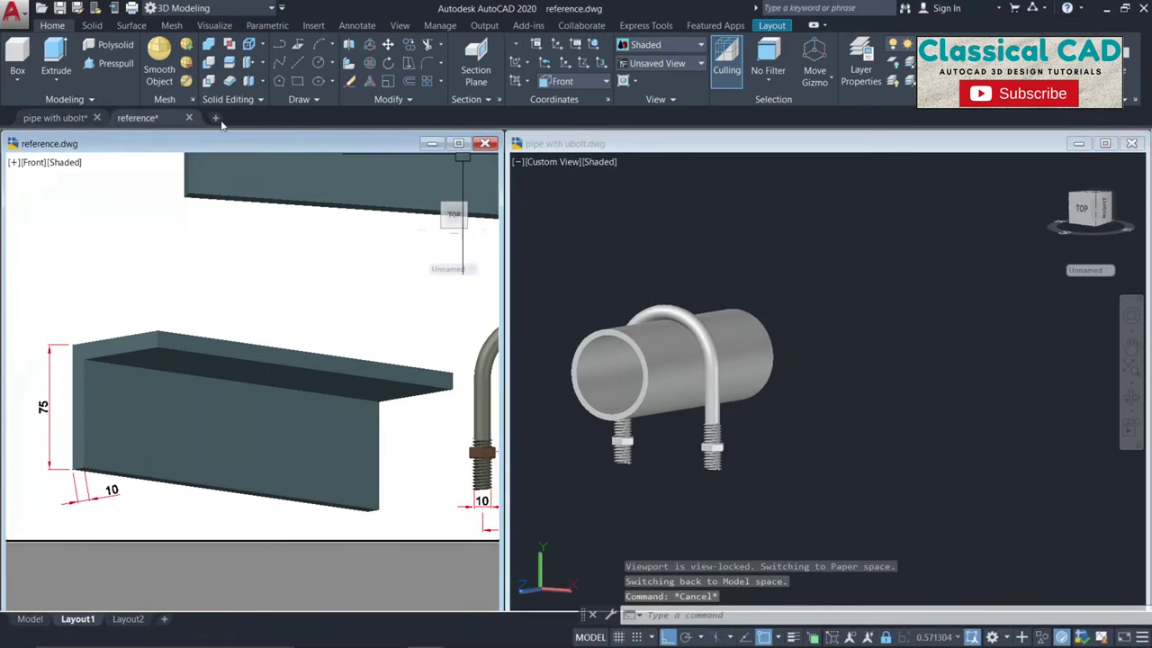
- Return to the pipe with ubolt drawing and set it to the Front view
{"action": "left_click", "coordinate": [662, 64]}
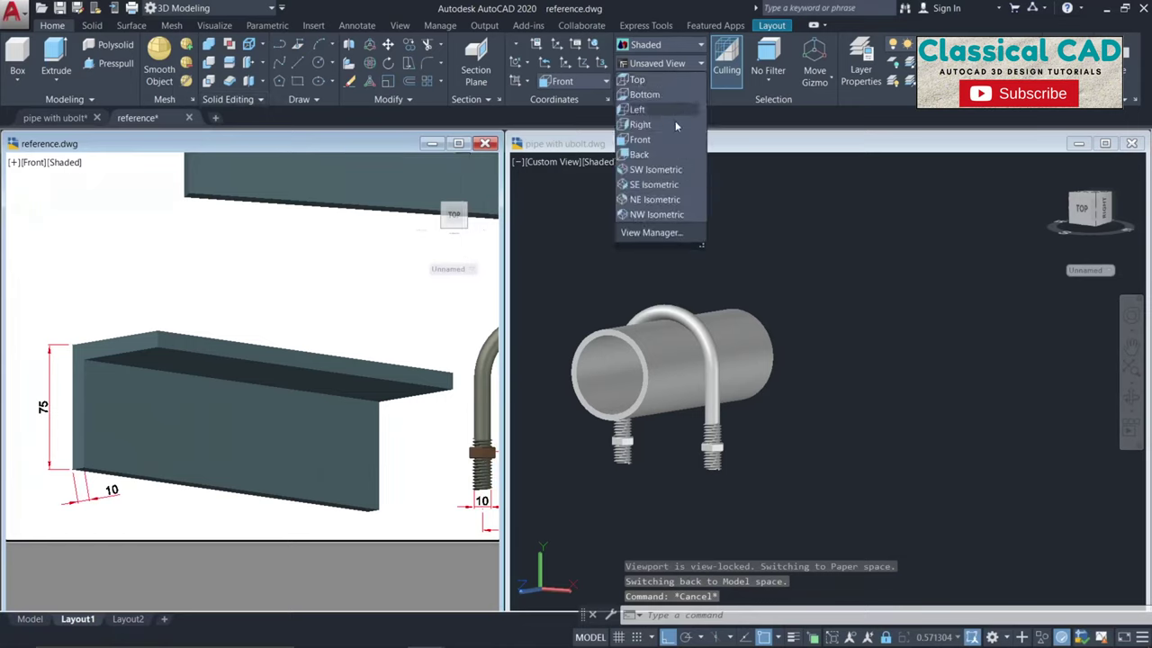
{"action": "left_click", "coordinate": [664, 142]}
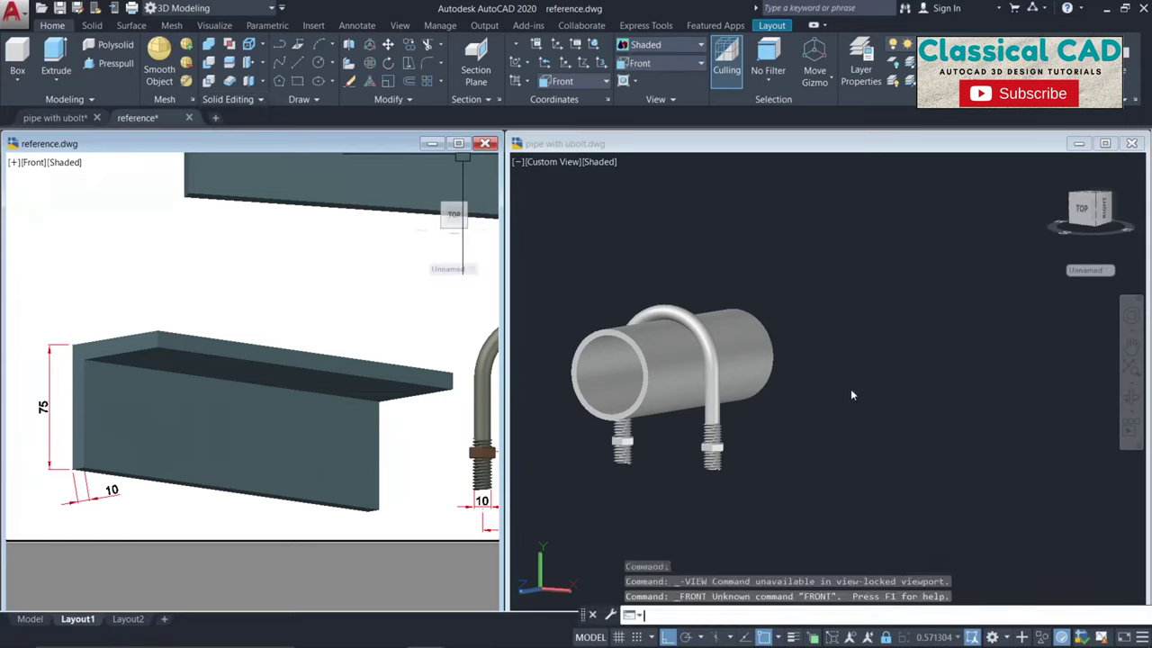
{"action": "left_click", "coordinate": [871, 410]}
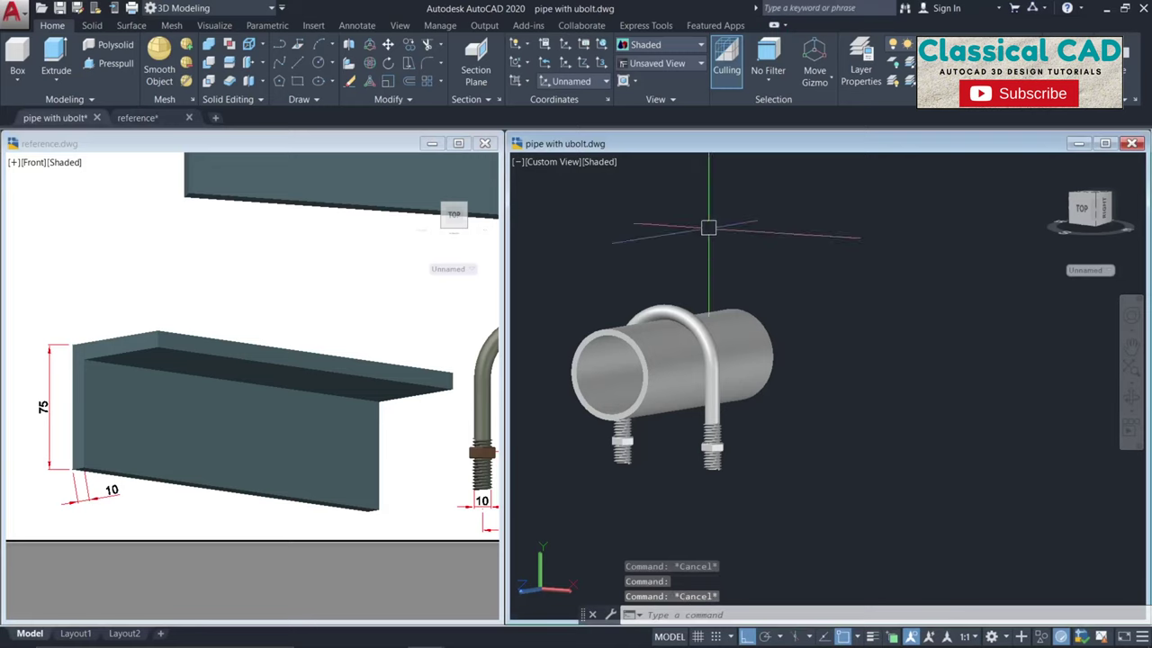
{"action": "left_click", "coordinate": [675, 65]}
{"action": "left_click", "coordinate": [666, 142]}
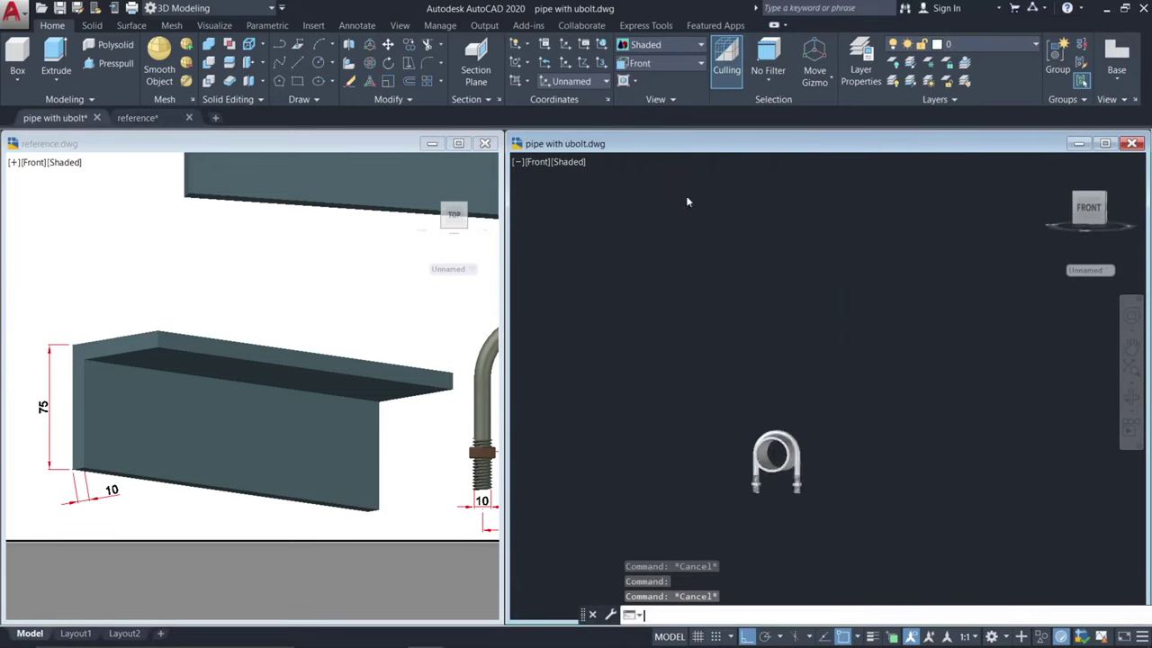
{"action": "left_click", "coordinate": [853, 483]}
{"action": "key", "text": "Escape"}
{"action": "middle_click_drag", "start_coordinate": [868, 515], "coordinate": [862, 416]}
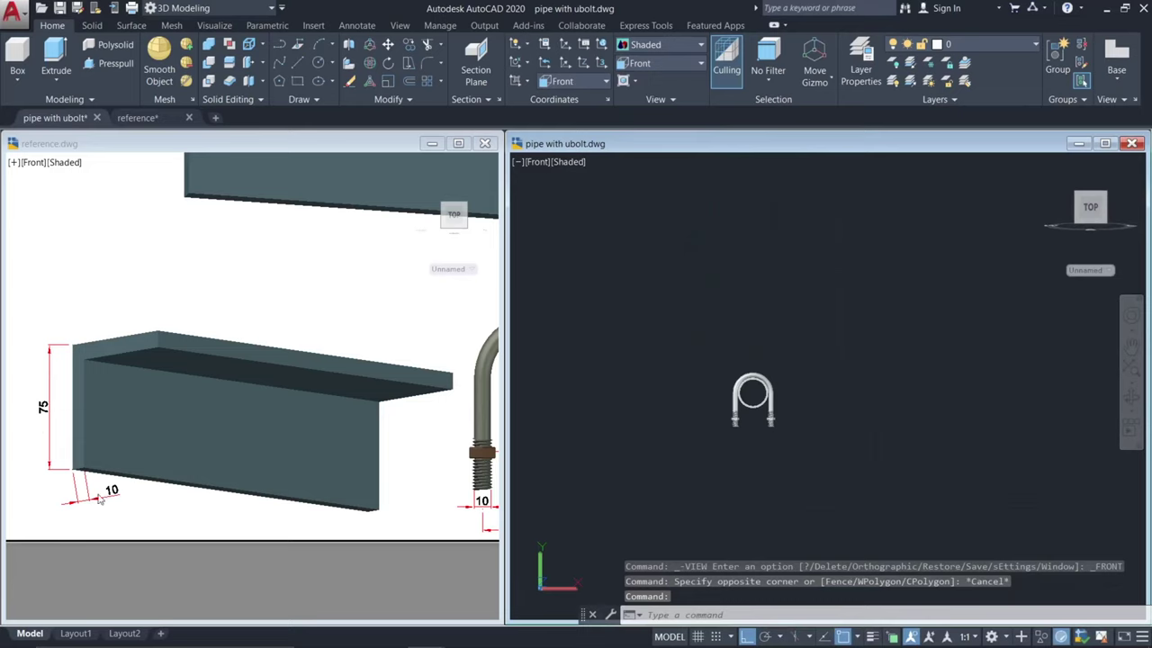
{"action": "scroll", "coordinate": [849, 429], "scroll_direction": "up", "scroll_amount": 3}
{"action": "key", "text": "Escape"}
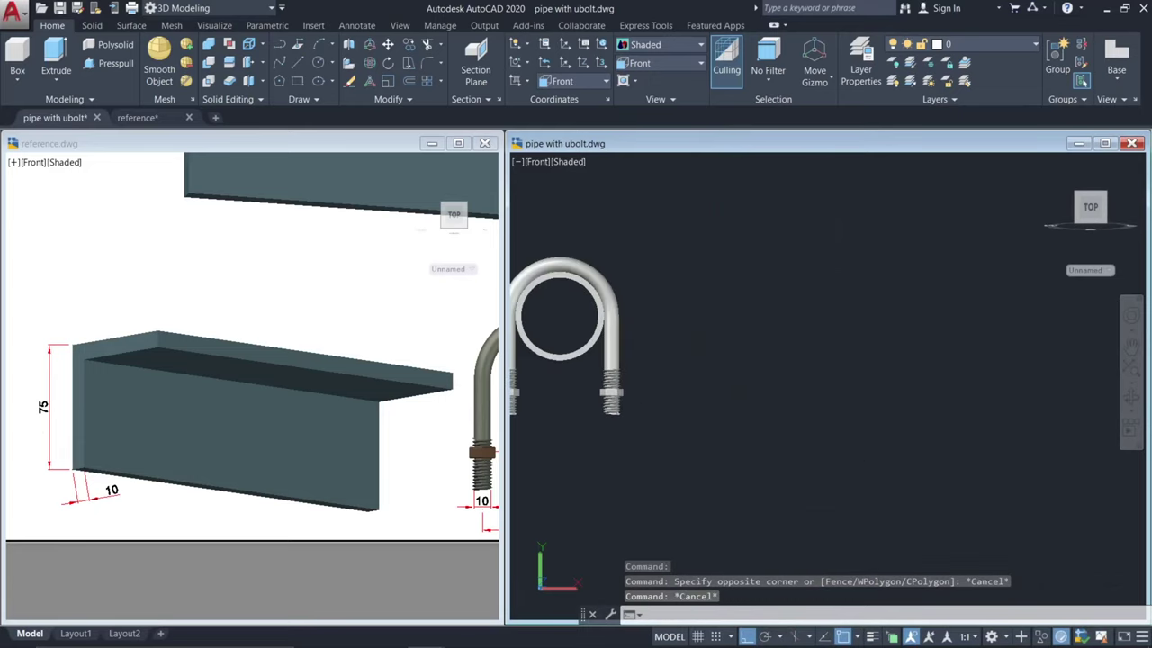
- Draw a 75 by 75 rectangle in the empty space beside the U-bolt
{"action": "middle_click_drag", "start_coordinate": [762, 396], "coordinate": [792, 412]}
{"action": "type", "text": "rec"}
{"action": "key", "text": "Return"}
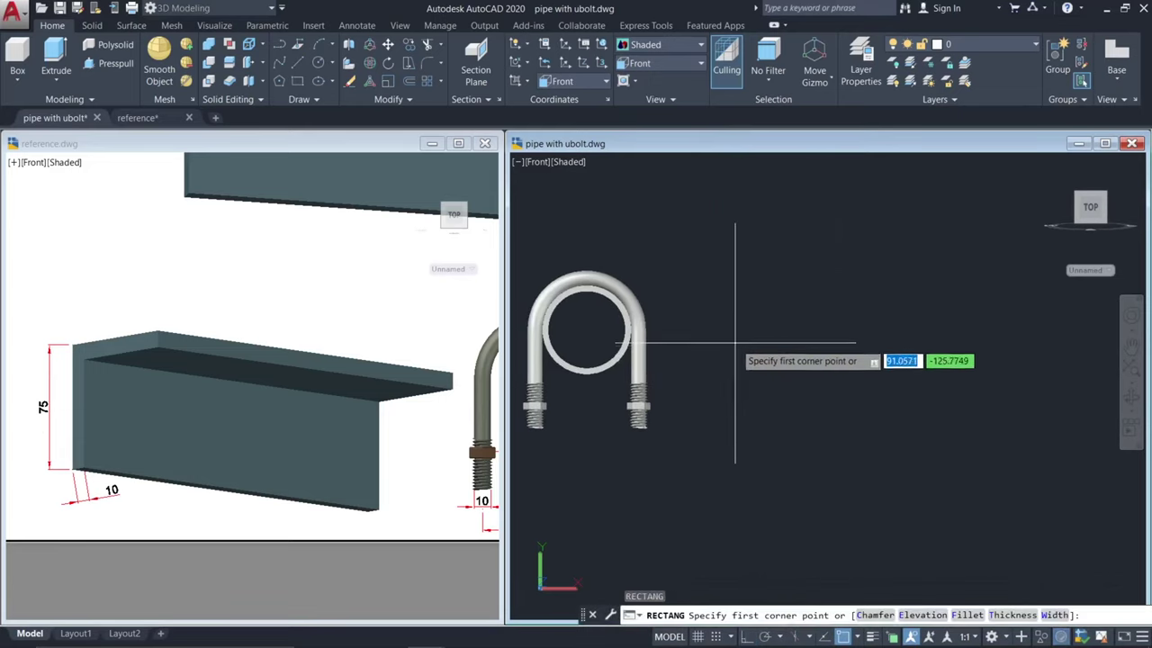
{"action": "left_click", "coordinate": [743, 350]}
{"action": "type", "text": "d"}
{"action": "key", "text": "Return"}
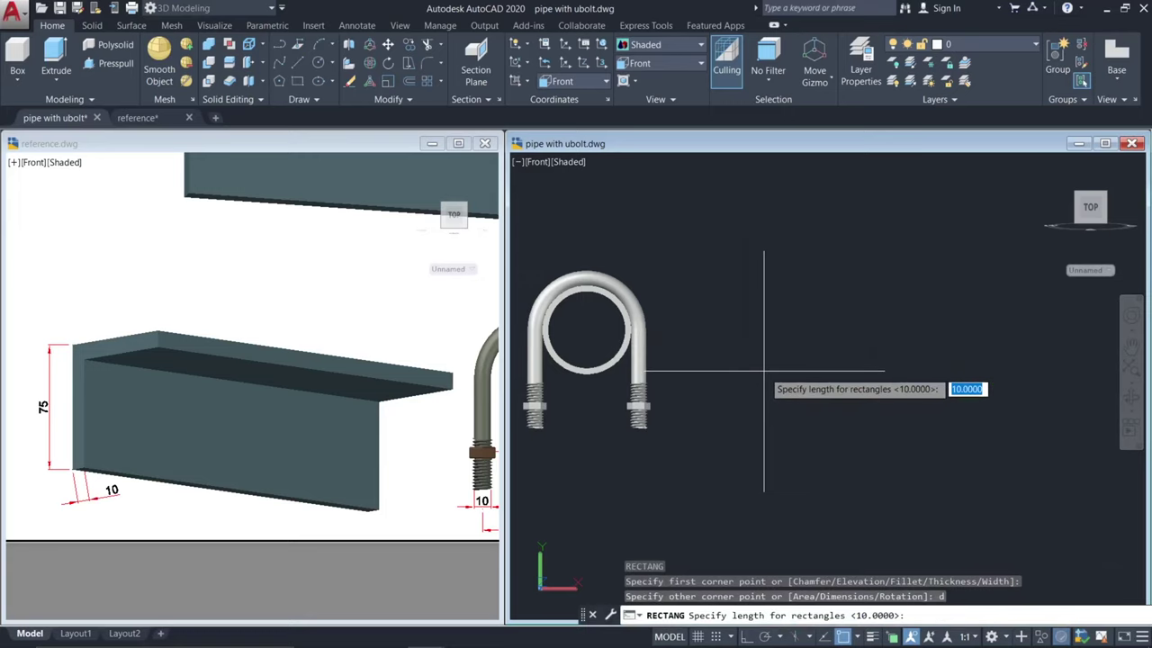
{"action": "type", "text": "75"}
{"action": "key", "text": "Return"}
{"action": "type", "text": "75"}
{"action": "key", "text": "Return"}
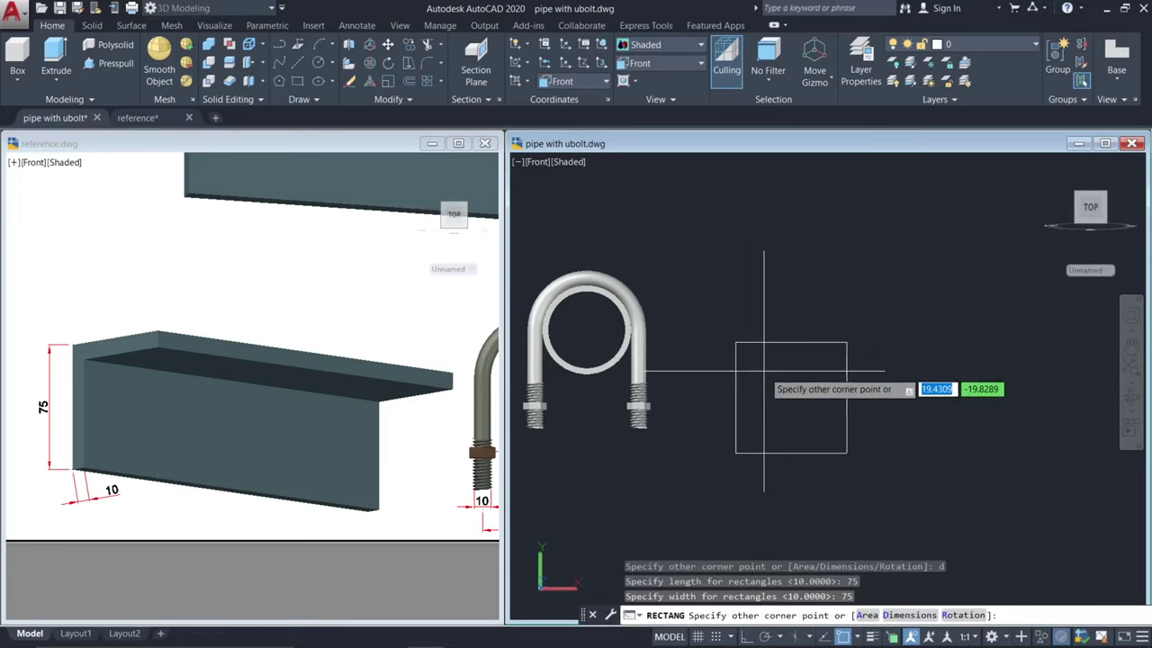
{"action": "left_click", "coordinate": [783, 411]}
{"action": "left_click", "coordinate": [786, 412]}
{"action": "key", "text": "Escape"}
- Offset the 75-unit square inward by 10 units
{"action": "type", "text": "o"}
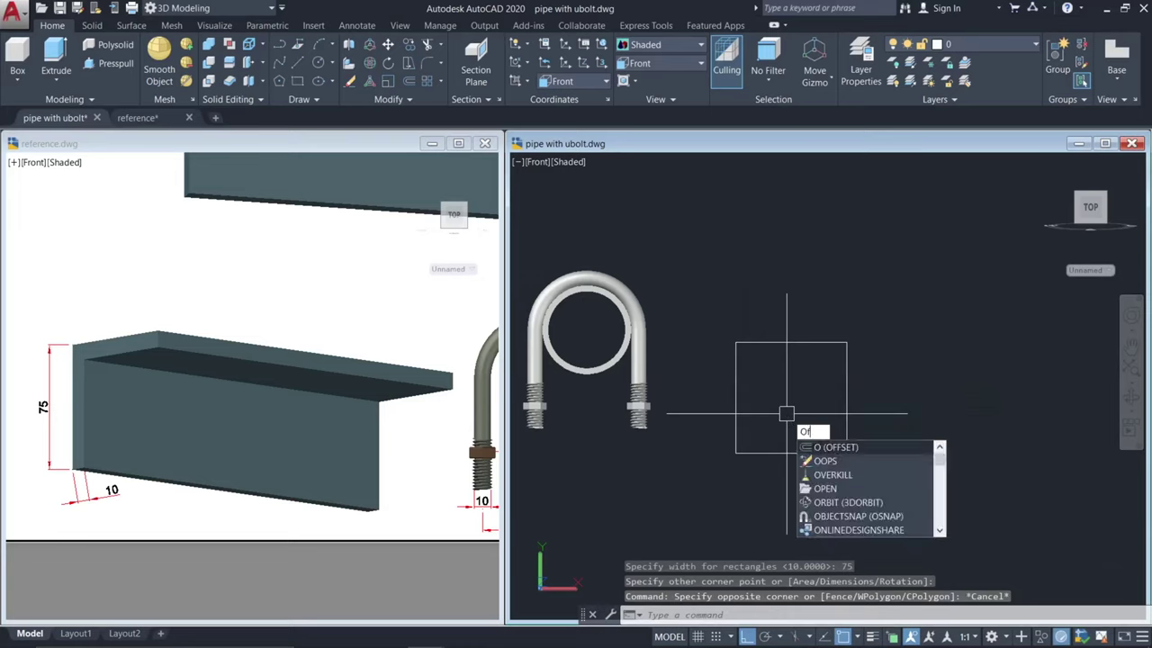
{"action": "key", "text": "Return"}
{"action": "type", "text": "1"}
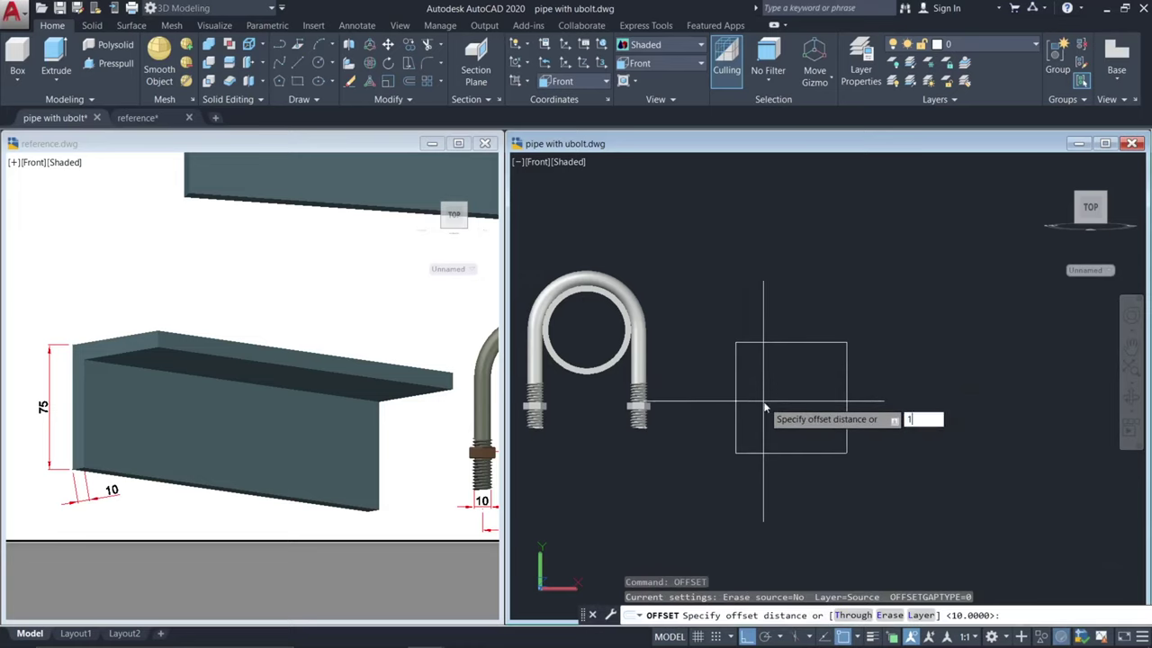
{"action": "type", "text": "0"}
{"action": "key", "text": "Return"}
{"action": "left_click", "coordinate": [742, 385]}
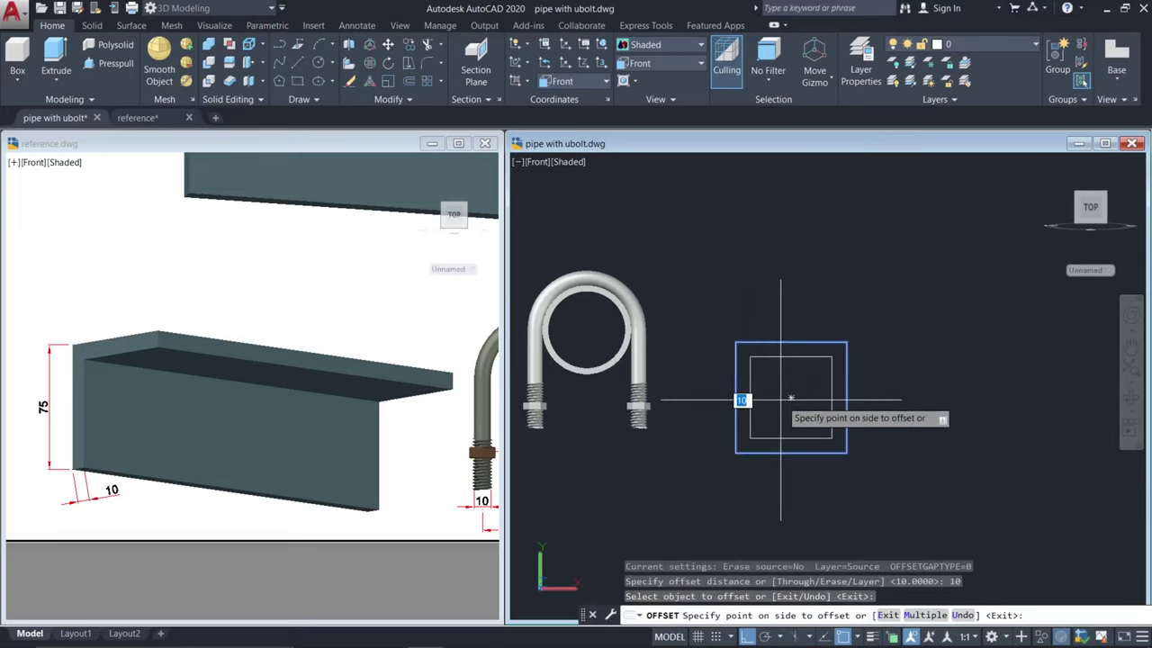
{"action": "left_click", "coordinate": [765, 400]}
{"action": "key", "text": "Escape"}
- Explode both squares into separate lines and undo the stray grip edit
{"action": "left_click", "coordinate": [862, 414]}
{"action": "left_click", "coordinate": [788, 396]}
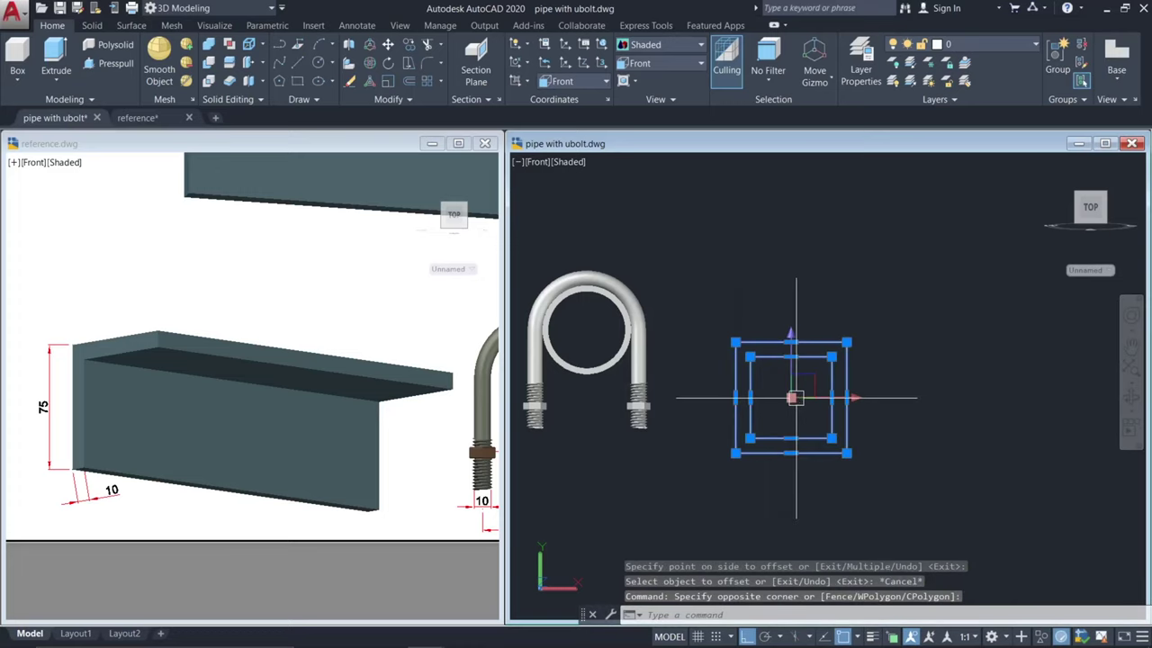
{"action": "key", "text": "ctrl+z"}
{"action": "key", "text": "ctrl+z"}
{"action": "key", "text": "ctrl+z"}
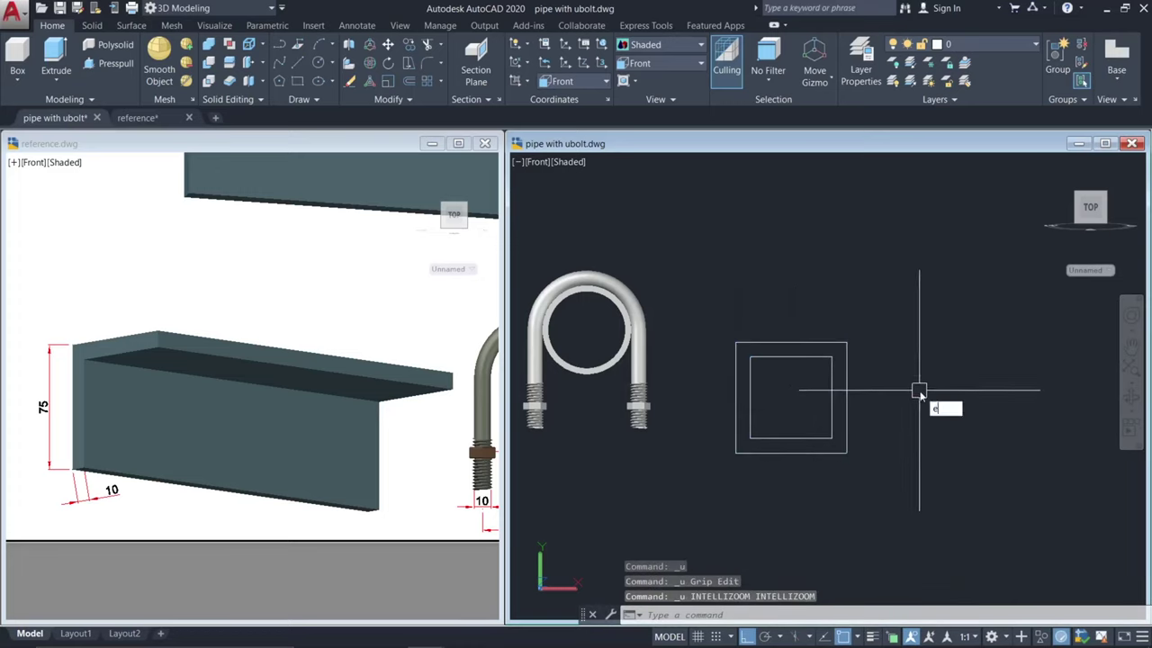
- Extend the inner square's top line to the outer right edge and its left line to the outer bottom edge
{"action": "key", "text": "Return"}
{"action": "left_click", "coordinate": [845, 371]}
{"action": "key", "text": "Return"}
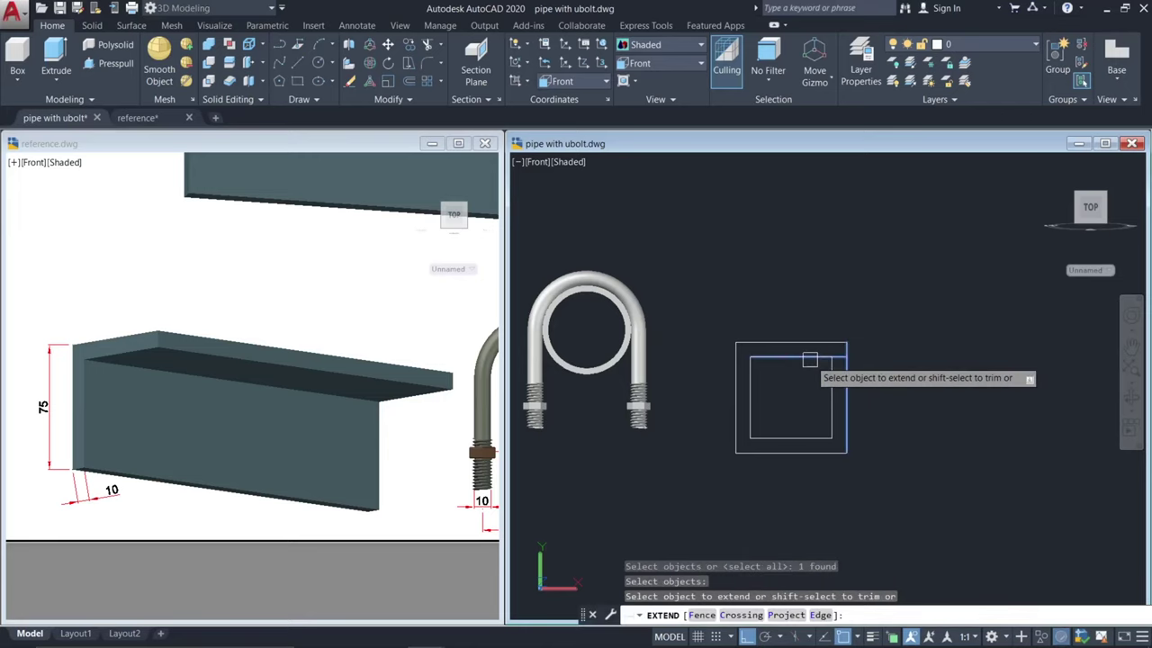
{"action": "left_click", "coordinate": [809, 387]}
{"action": "key", "text": "Escape"}
{"action": "key", "text": "Return"}
{"action": "left_click", "coordinate": [779, 451]}
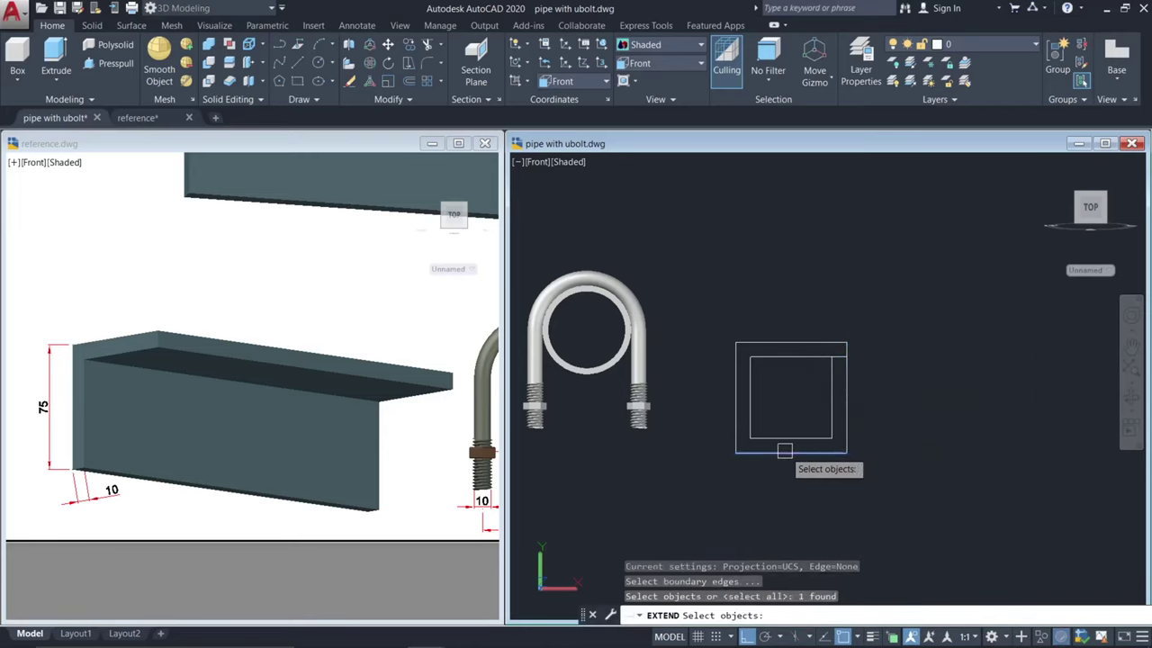
{"action": "key", "text": "Return"}
{"action": "left_click", "coordinate": [754, 421]}
{"action": "key", "text": "Escape"}
{"action": "key", "text": "Escape"}
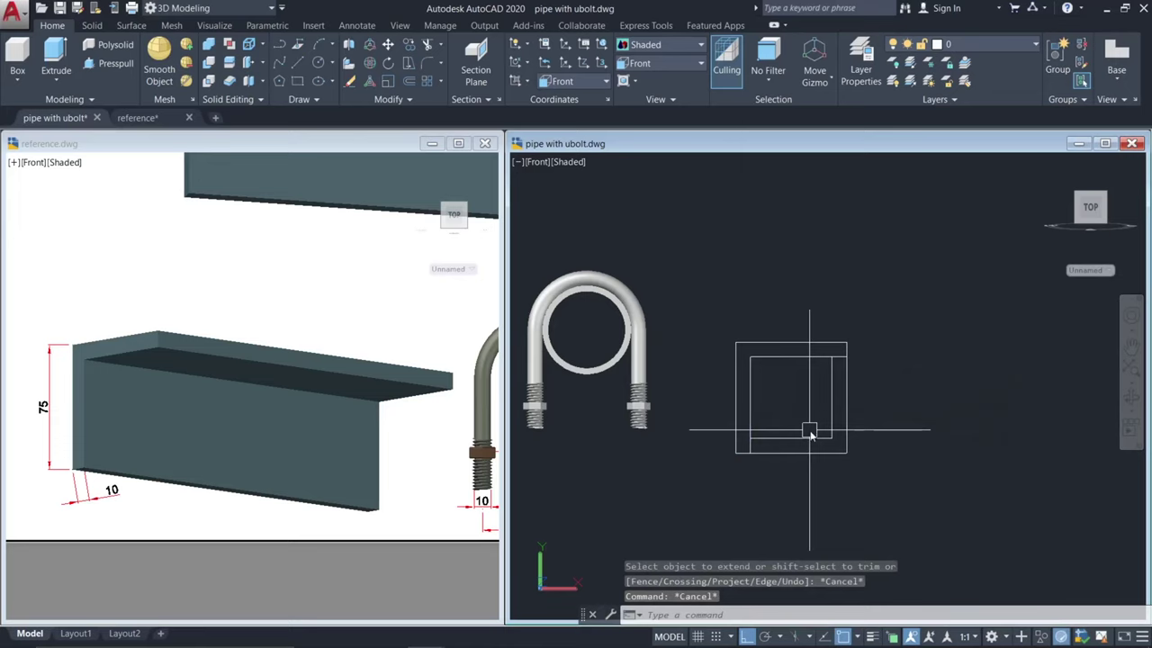
{"action": "type", "text": "tr"}
{"action": "key", "text": "Return"}
{"action": "key", "text": "Return"}
{"action": "left_click", "coordinate": [874, 467]}
{"action": "left_click", "coordinate": [827, 434]}
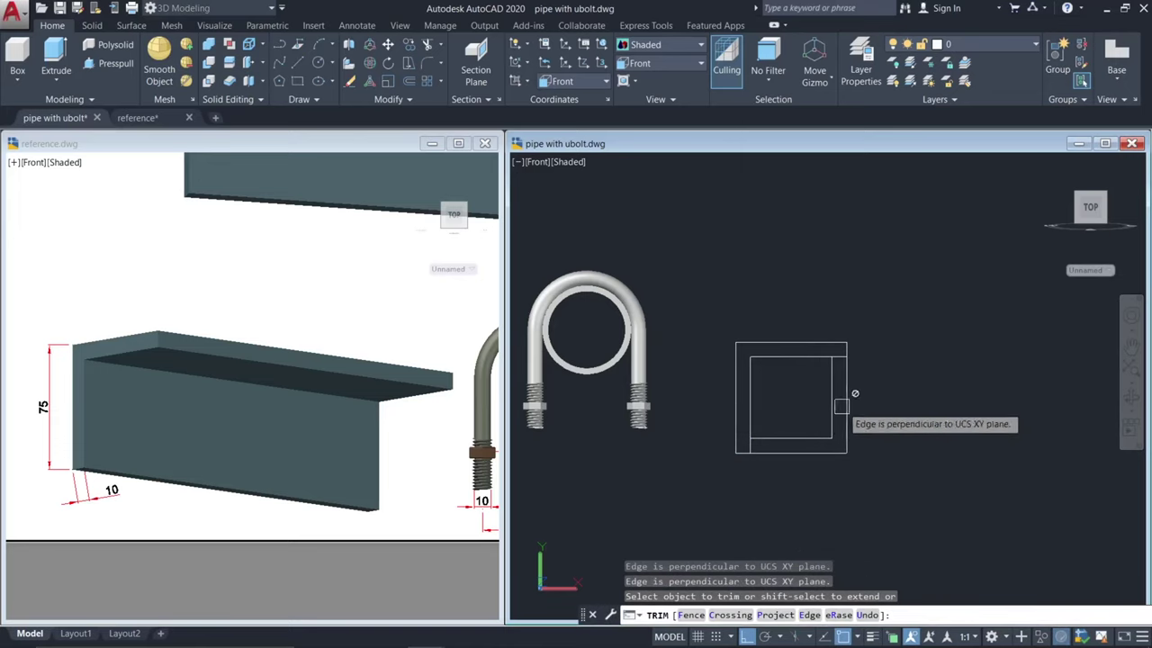
{"action": "key", "text": "Escape"}
- Trim the outer right edge below the inner top line and the outer bottom edge beyond the inner left line
{"action": "type", "text": "tr"}
{"action": "key", "text": "Return"}
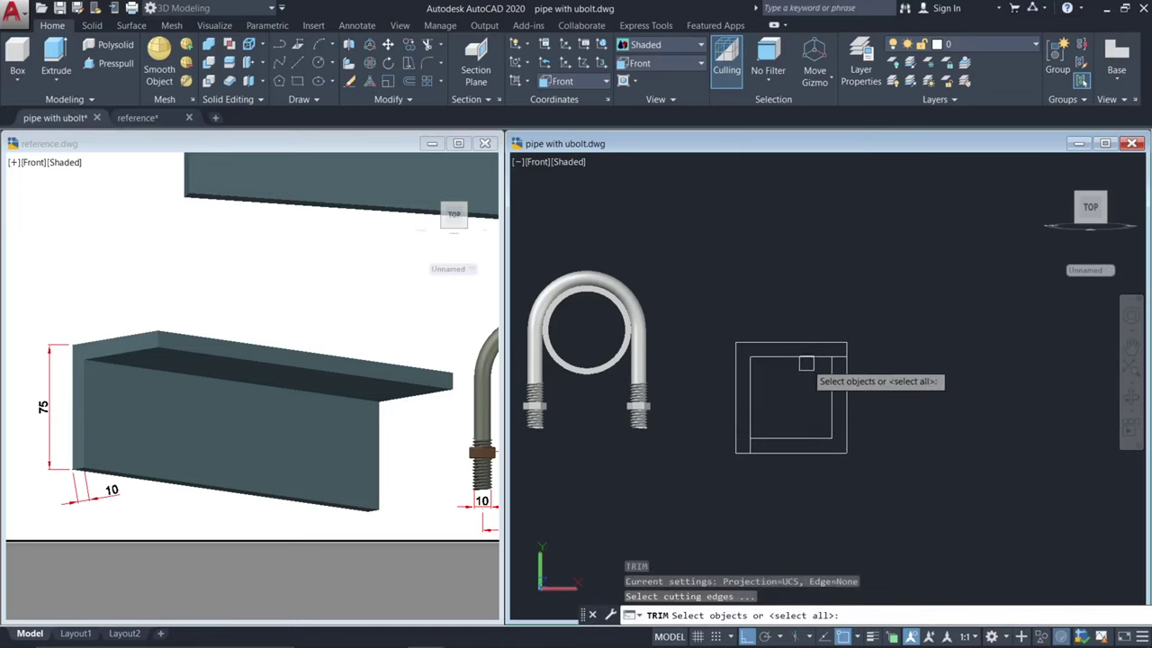
{"action": "left_click", "coordinate": [807, 359]}
{"action": "key", "text": "Return"}
{"action": "left_click", "coordinate": [849, 401]}
{"action": "key", "text": "Return"}
{"action": "key", "text": "Return"}
{"action": "left_click", "coordinate": [749, 409]}
{"action": "key", "text": "Return"}
{"action": "left_click", "coordinate": [773, 457]}
{"action": "key", "text": "Return"}
{"action": "key", "text": "Escape"}
- Erase the inner square's leftover right and bottom lines to leave an L-shaped outline
{"action": "left_click", "coordinate": [844, 454]}
{"action": "left_click", "coordinate": [819, 415]}
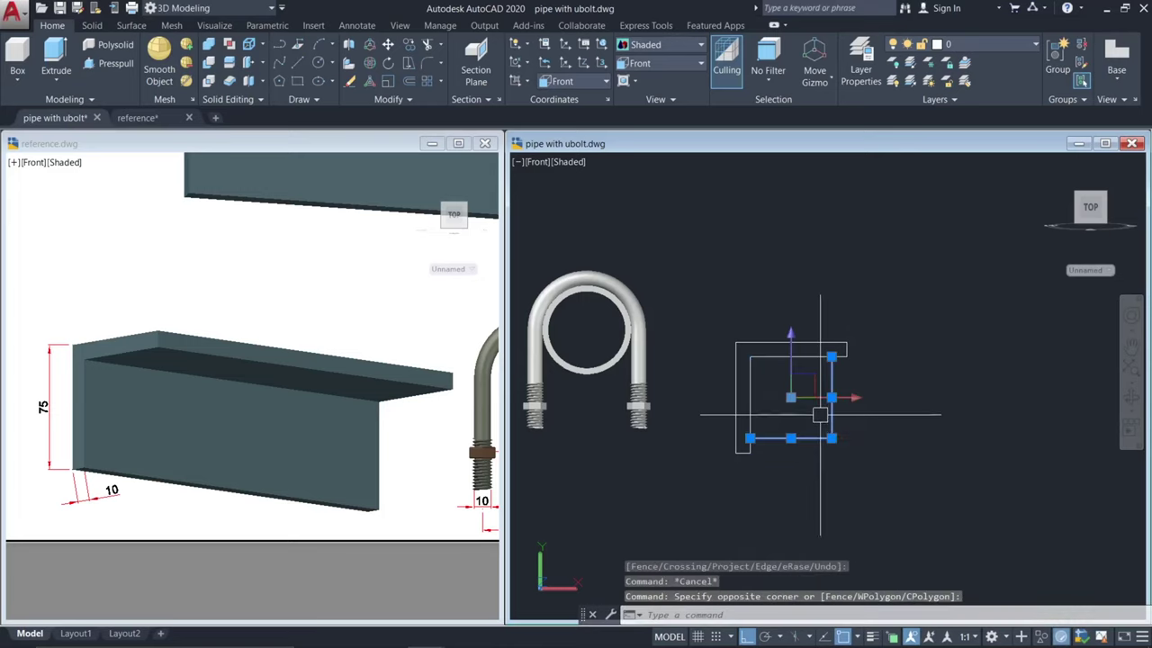
{"action": "type", "text": "e"}
{"action": "key", "text": "Return"}
{"action": "key", "text": "Escape"}
- Join all lines of the L-shaped outline into one closed profile
{"action": "left_click", "coordinate": [707, 312]}
{"action": "left_click", "coordinate": [961, 484]}
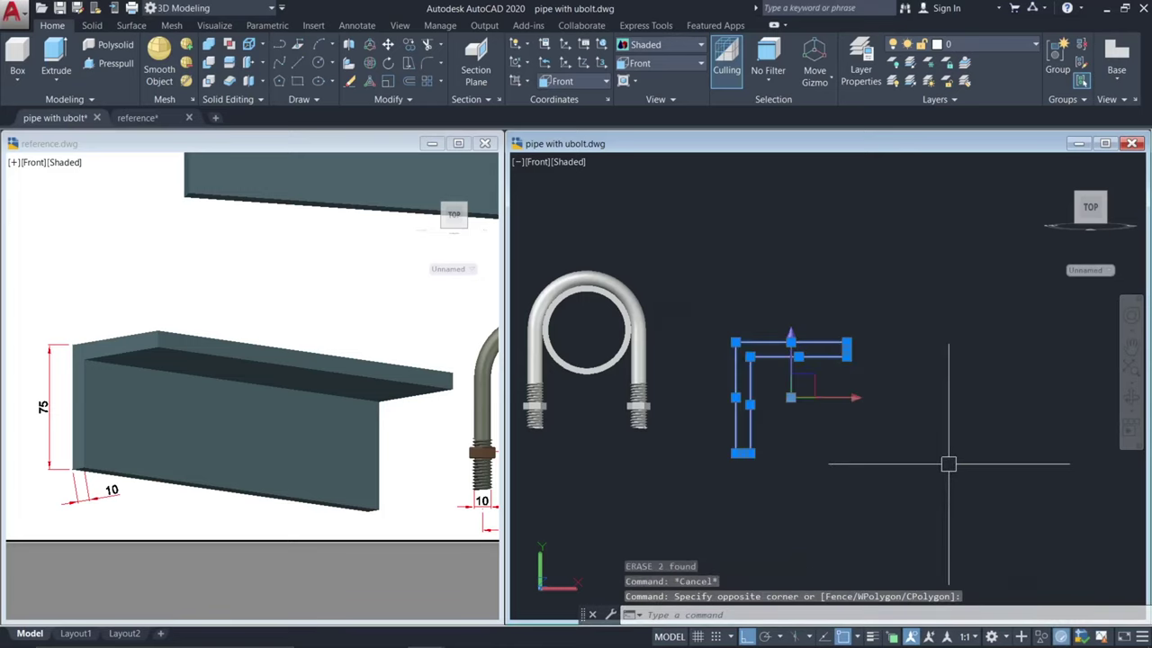
{"action": "type", "text": "j"}
{"action": "key", "text": "Return"}
{"action": "middle_click_drag", "start_coordinate": [810, 382], "coordinate": [779, 385], "text": "shift"}
{"action": "key", "text": "Escape"}
{"action": "type", "text": "PRESSPULL"}
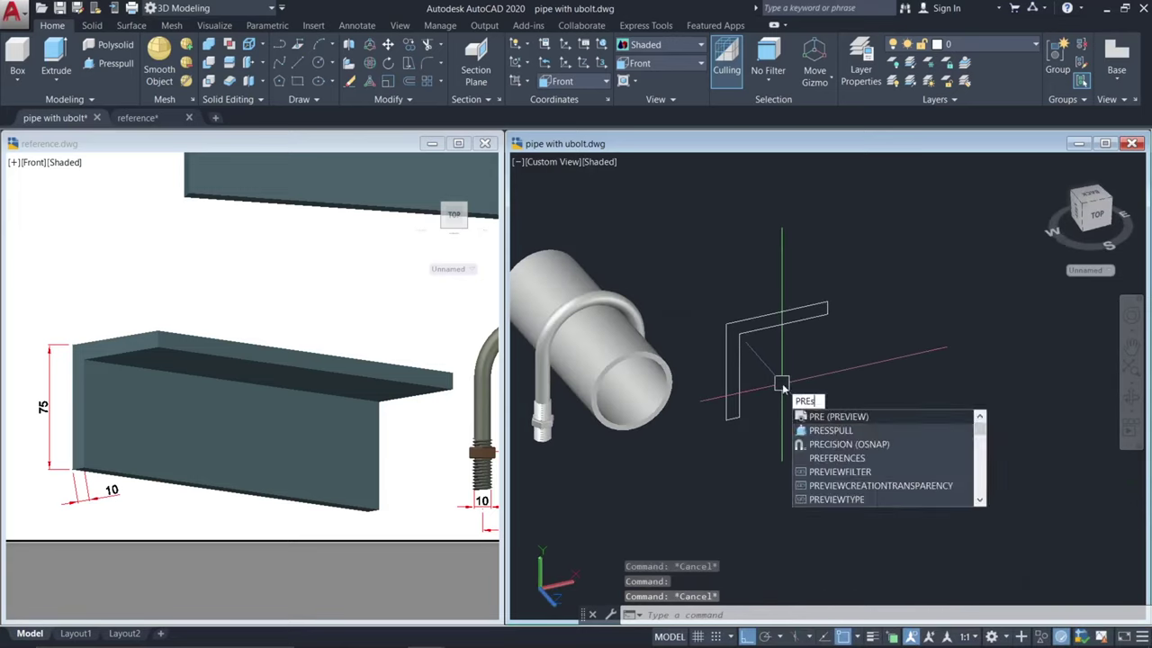
{"action": "key", "text": "Return"}
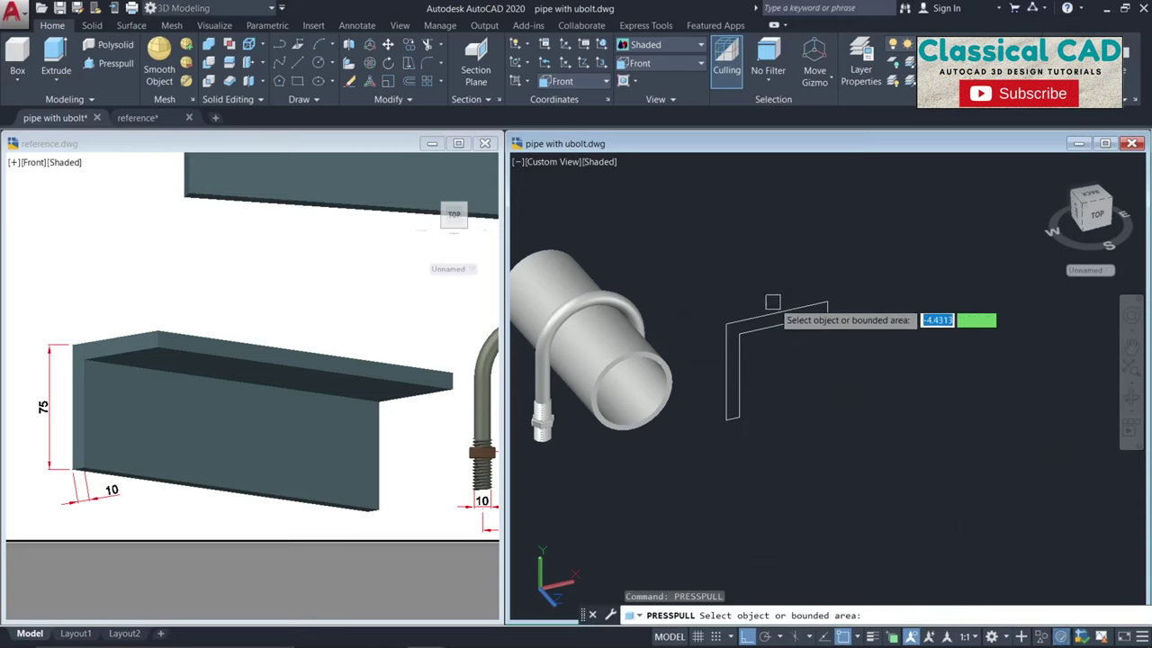
{"action": "key", "text": "Escape"}
{"action": "scroll", "coordinate": [795, 306], "scroll_direction": "up", "scroll_amount": 3}
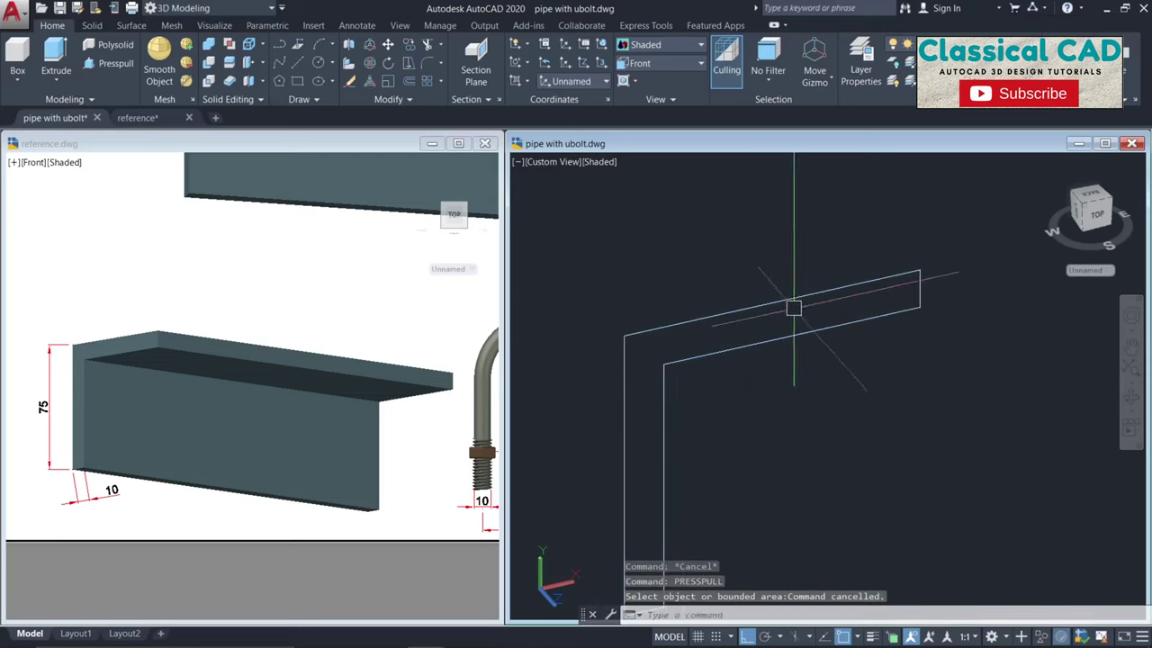
{"action": "key", "text": "Escape"}
- Presspull the L-shaped profile 200 units backward into a solid angle
{"action": "type", "text": "press"}
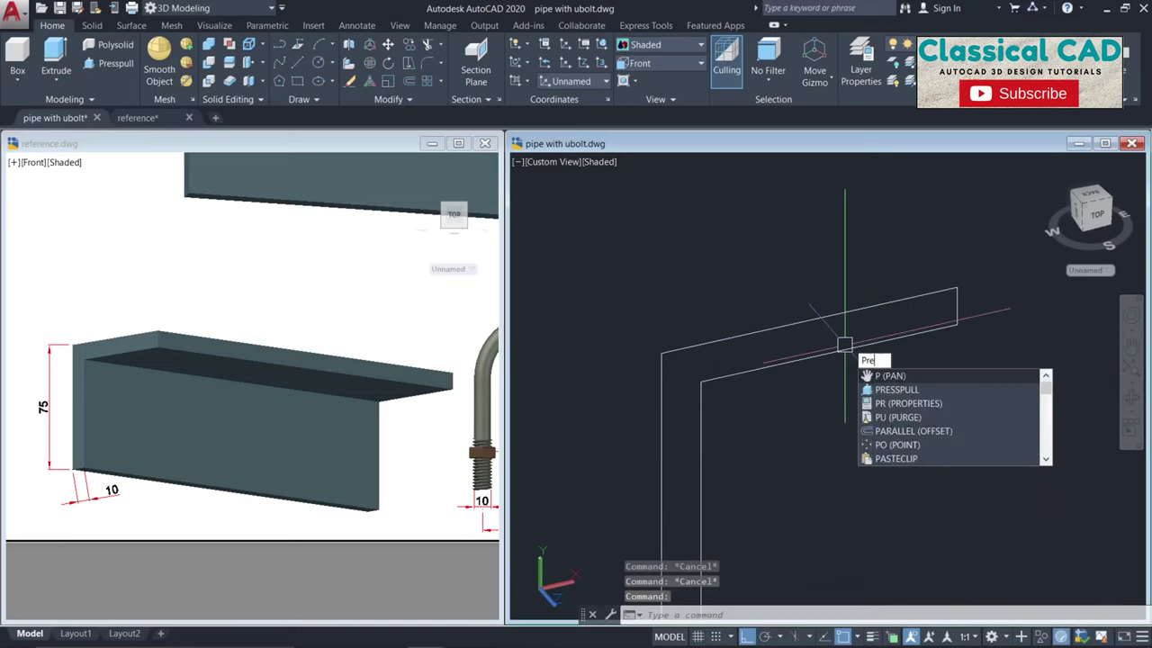
{"action": "key", "text": "Return"}
{"action": "left_click", "coordinate": [751, 356]}
{"action": "scroll", "coordinate": [757, 281], "scroll_direction": "down", "scroll_amount": 2}
{"action": "middle_click_drag", "start_coordinate": [757, 281], "coordinate": [881, 374]}
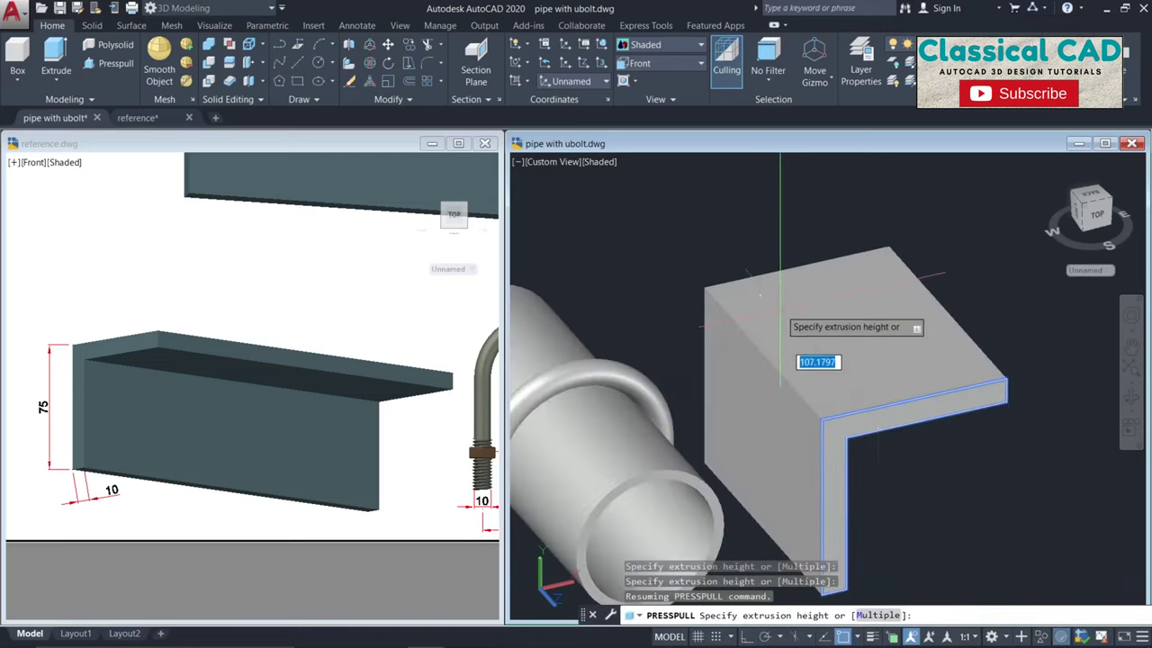
{"action": "key", "text": "Return"}
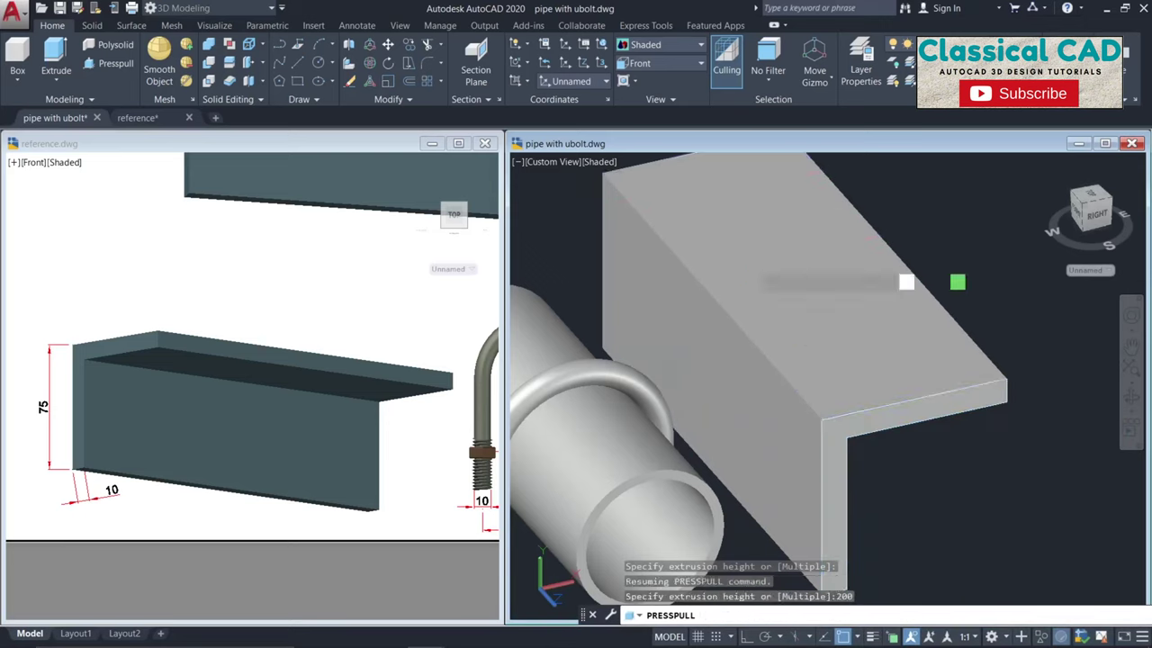
{"action": "scroll", "coordinate": [792, 306], "scroll_direction": "down", "scroll_amount": 2}
{"action": "key", "text": "Return"}
- Erase the leftover L-shaped outline at the front end of the support angle solid
{"action": "middle_click_drag", "start_coordinate": [908, 390], "coordinate": [805, 388], "text": "shift"}
{"action": "key", "text": "Escape"}
{"action": "left_click", "coordinate": [787, 370]}
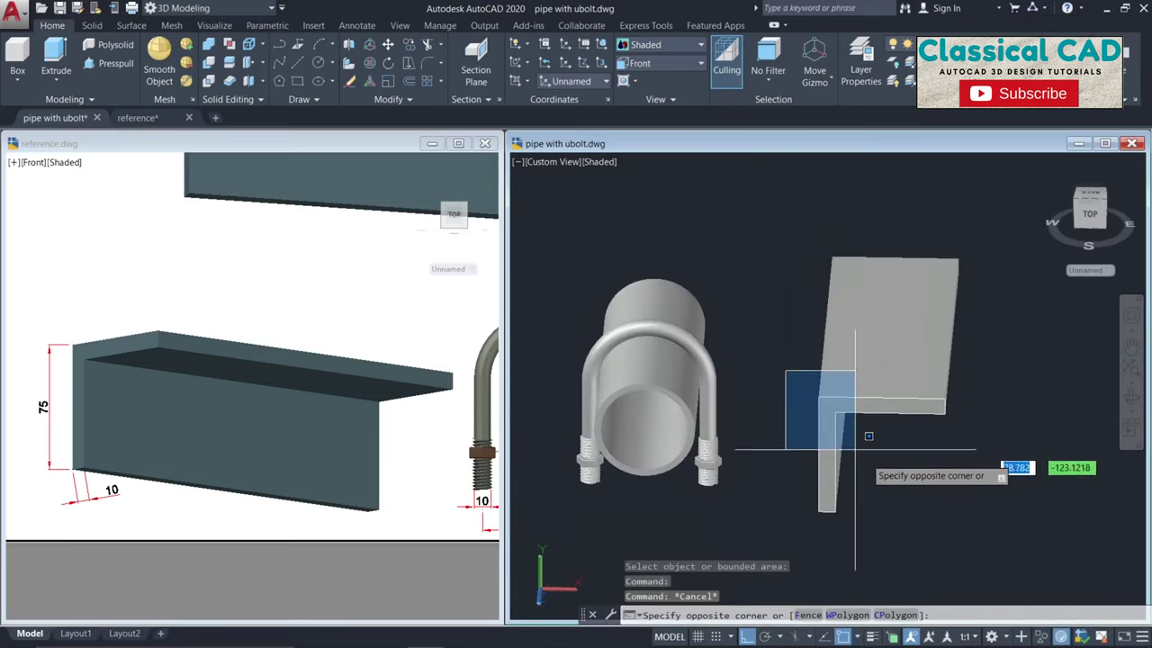
{"action": "left_click", "coordinate": [1010, 537]}
{"action": "type", "text": "e"}
{"action": "key", "text": "Return"}
{"action": "key", "text": "Escape"}
- Rotate the support angle solid in 3D about its vertical axis so its length runs crosswise to the pipe
{"action": "left_click", "coordinate": [961, 494]}
{"action": "left_click", "coordinate": [870, 382]}
{"action": "middle_click_drag", "start_coordinate": [954, 431], "coordinate": [765, 405]}
{"action": "key", "text": "Escape"}
{"action": "key", "text": "Escape"}
{"action": "left_click", "coordinate": [818, 423]}
{"action": "left_click", "coordinate": [723, 349]}
{"action": "type", "text": "3r"}
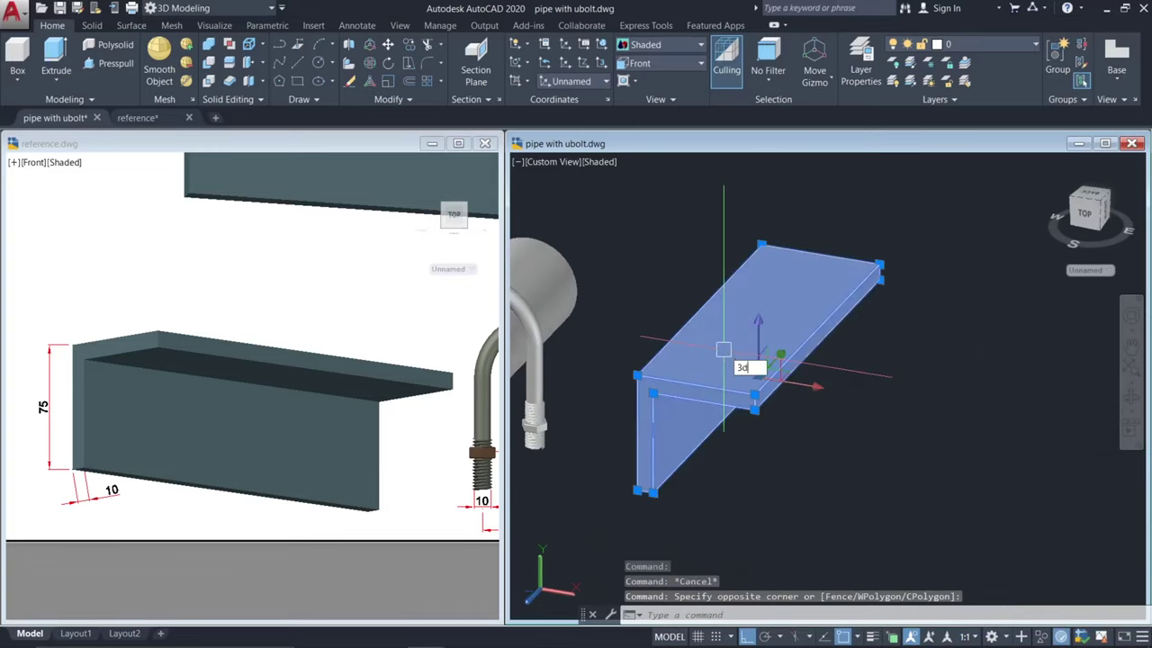
{"action": "key", "text": "Return"}
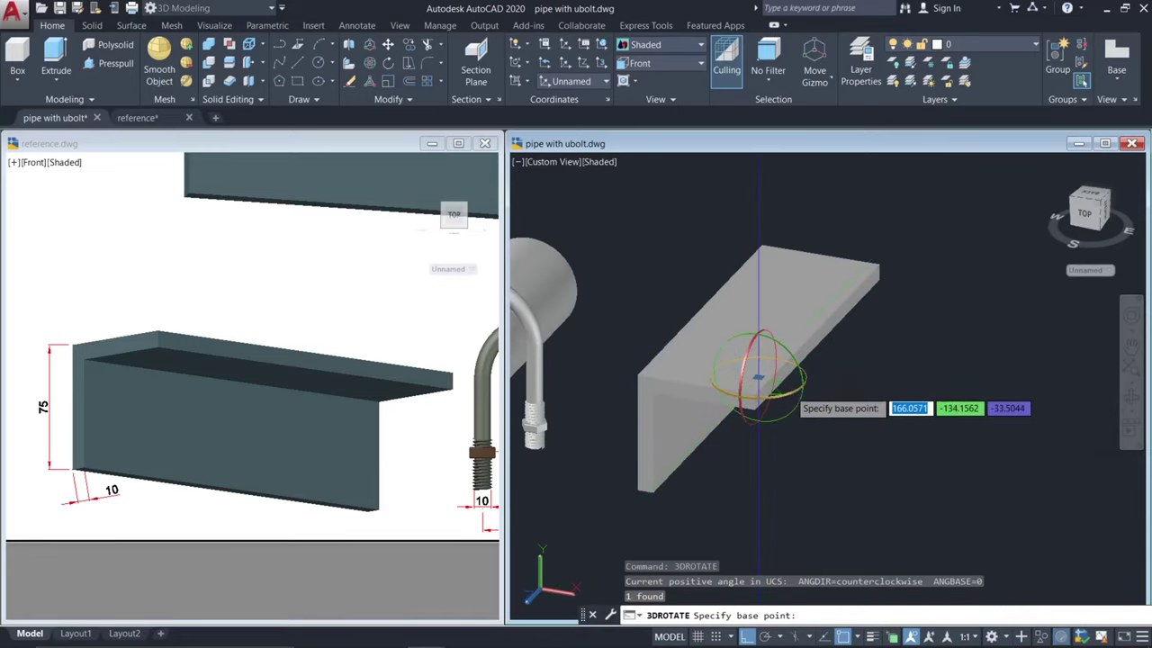
{"action": "left_click", "coordinate": [780, 393]}
{"action": "left_click", "coordinate": [841, 501]}
{"action": "key", "text": "Escape"}
{"action": "scroll", "coordinate": [810, 460], "scroll_direction": "down", "scroll_amount": 3}
{"action": "key", "text": "Escape"}
{"action": "middle_click_drag", "start_coordinate": [776, 461], "coordinate": [832, 396]}
{"action": "left_click", "coordinate": [662, 65]}
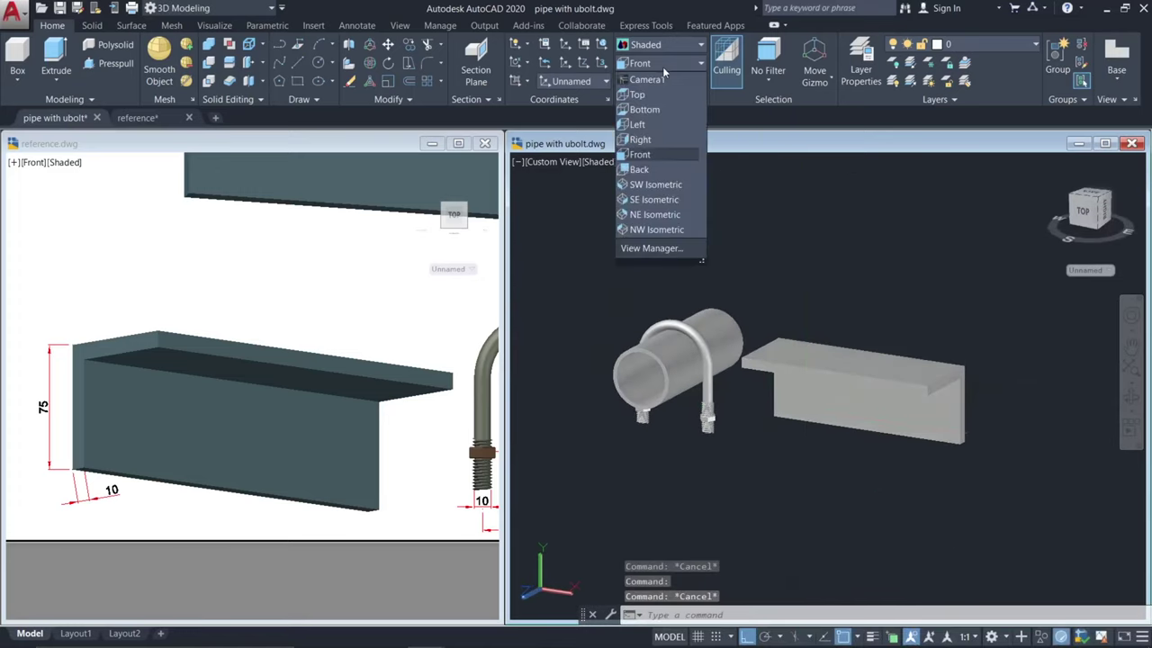
{"action": "left_click", "coordinate": [666, 66]}
{"action": "left_click", "coordinate": [800, 280]}
{"action": "key", "text": "Escape"}
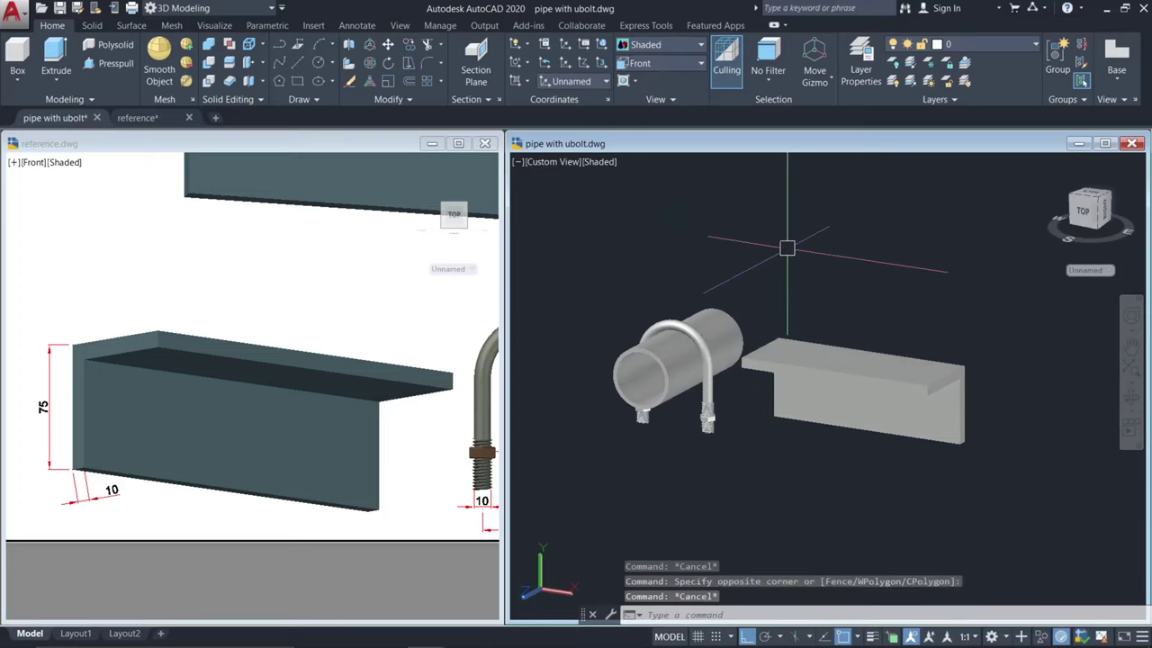
{"action": "key", "text": "Escape"}
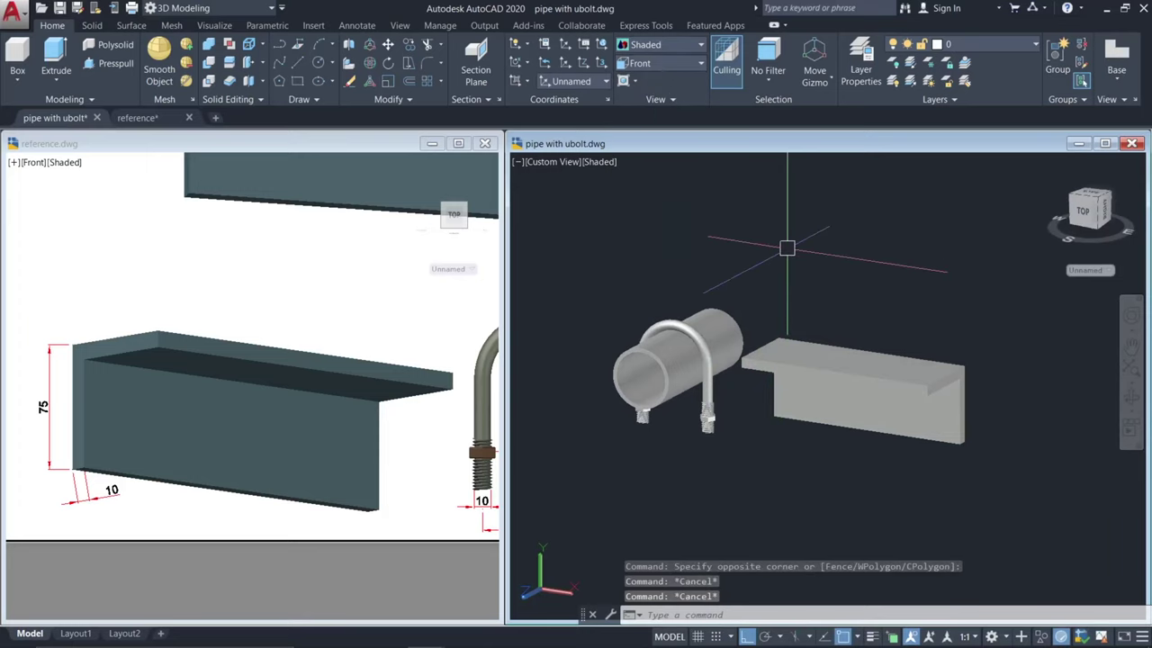
- Open the materials library and apply the Anodized - Blue-Gray aluminum material to the support angle
{"action": "type", "text": "mat"}
{"action": "key", "text": "Return"}
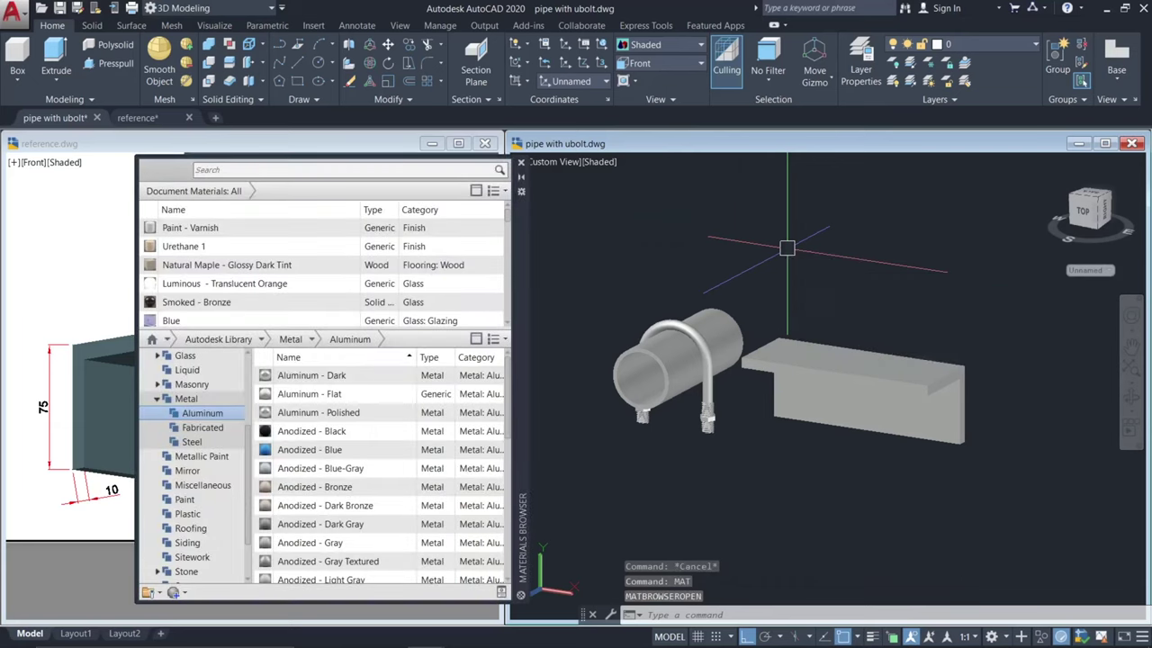
{"action": "left_click", "coordinate": [201, 398]}
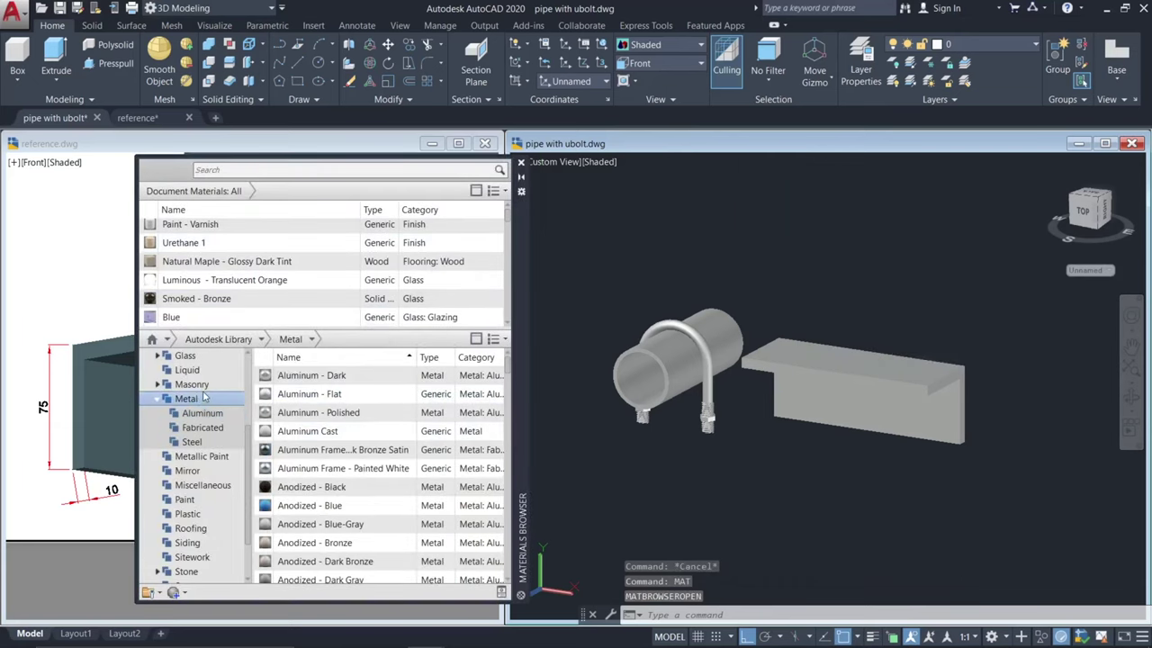
{"action": "left_click", "coordinate": [203, 414]}
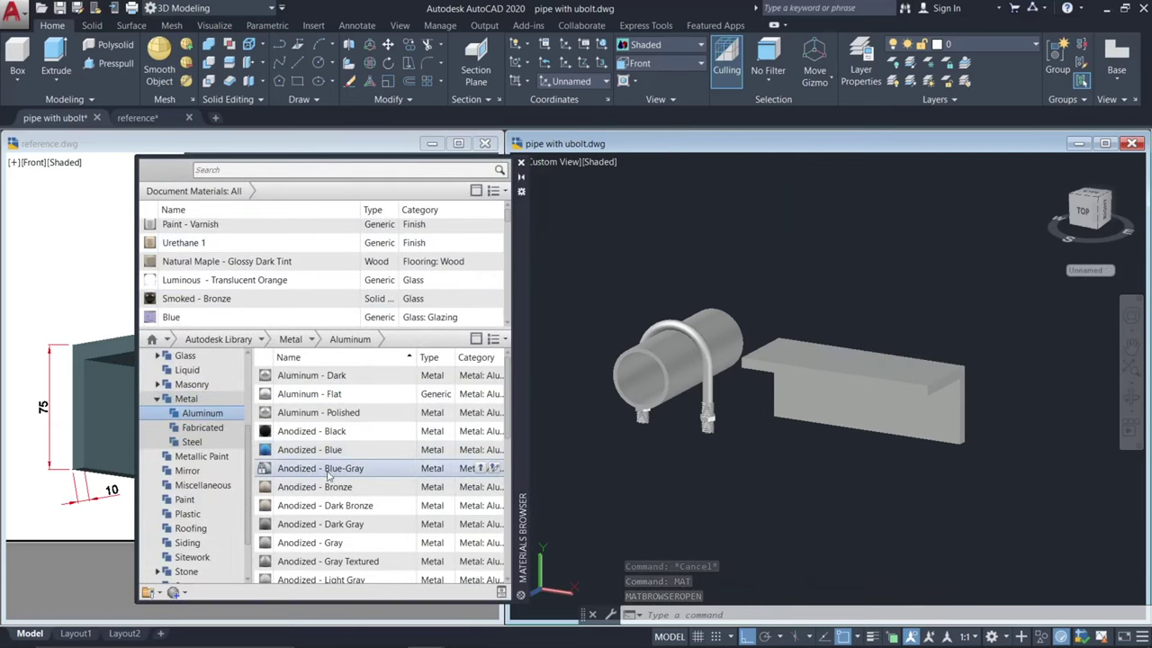
{"action": "left_click_drag", "start_coordinate": [895, 448], "coordinate": [886, 428]}
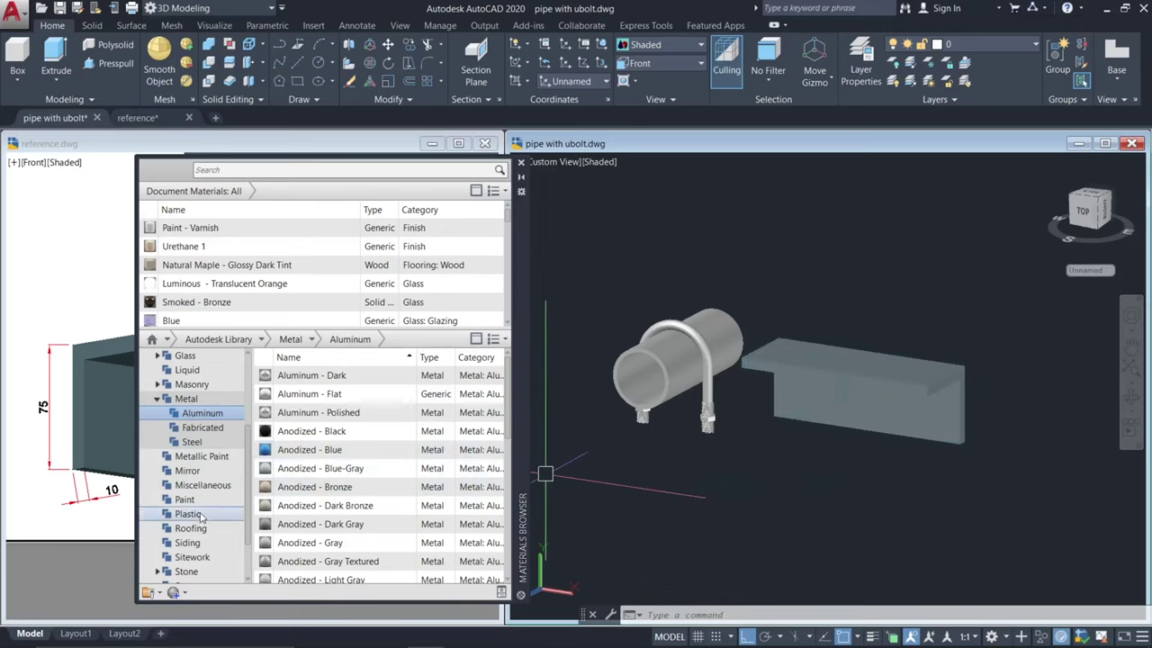
- Try brown, red and Coarse Textured - Umber plastic materials on the pipe one after another
{"action": "left_click", "coordinate": [185, 499]}
{"action": "left_click", "coordinate": [189, 514]}
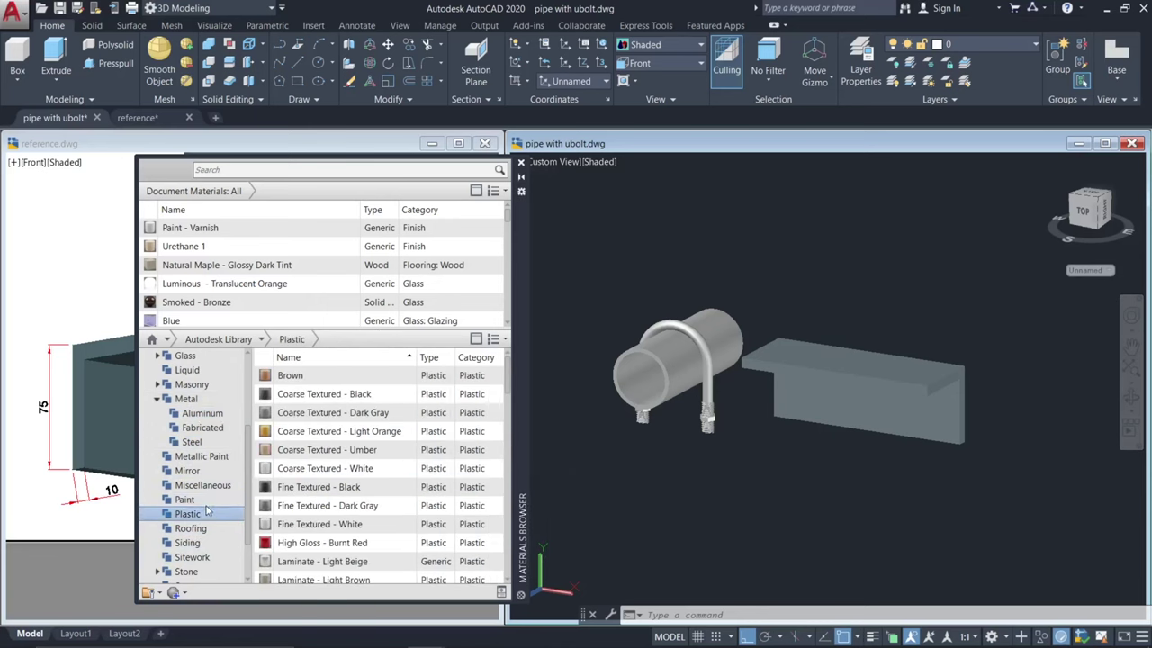
{"action": "left_click_drag", "start_coordinate": [713, 397], "coordinate": [711, 399]}
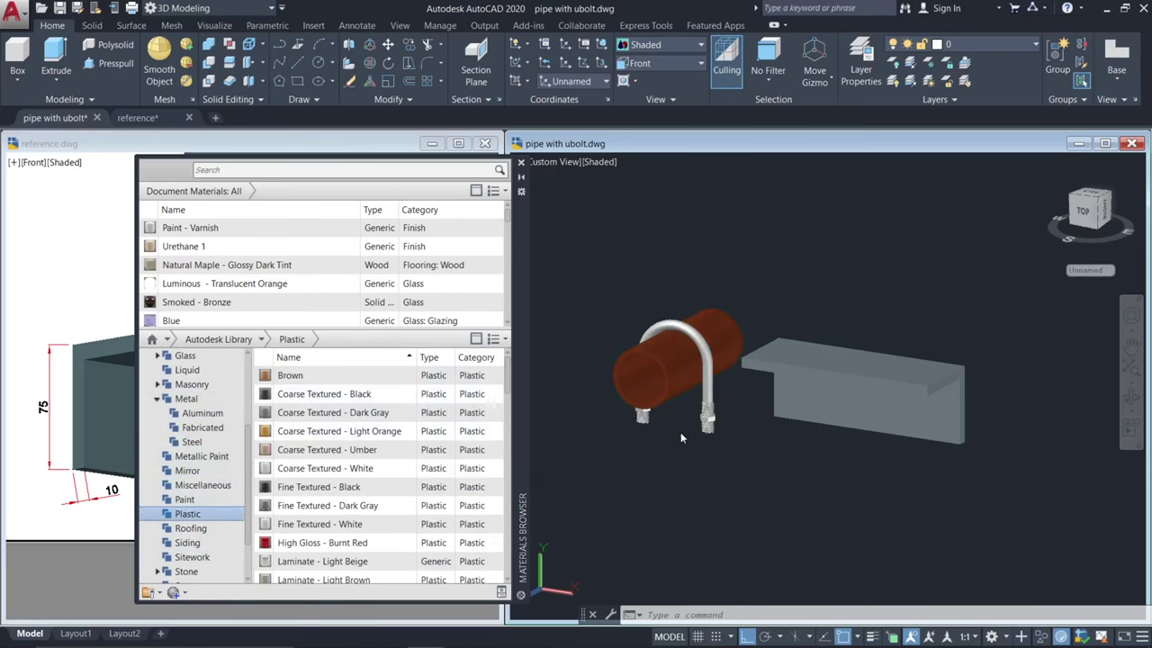
{"action": "scroll", "coordinate": [340, 536], "scroll_direction": "down", "scroll_amount": 3}
{"action": "scroll", "coordinate": [340, 536], "scroll_direction": "down", "scroll_amount": 3}
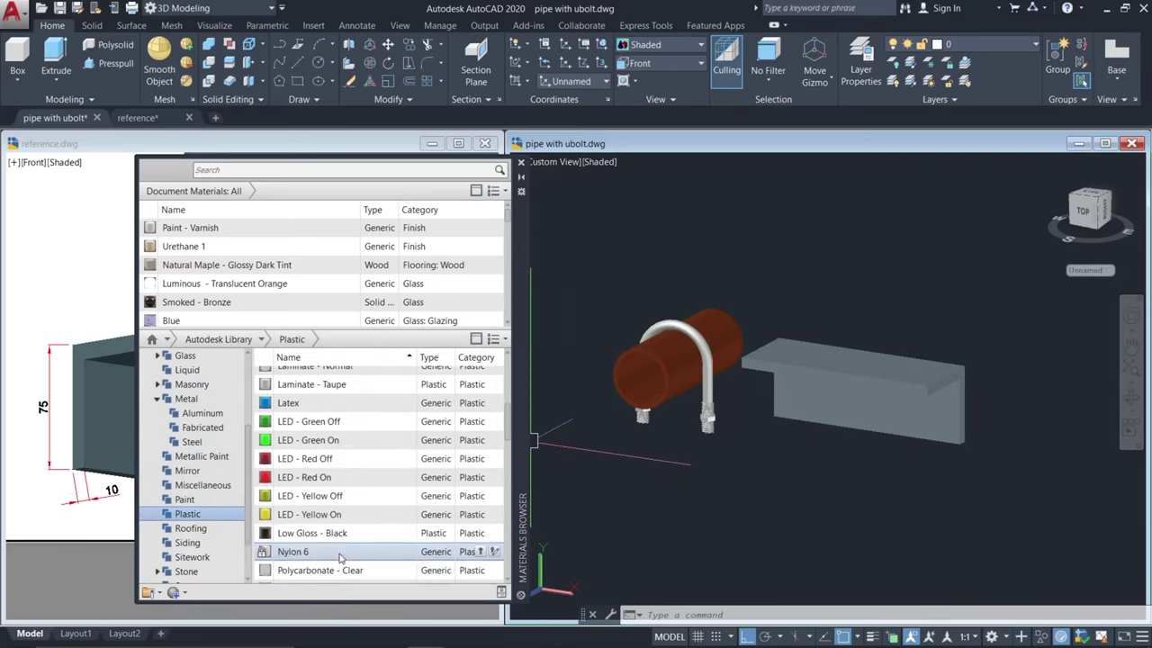
{"action": "left_click_drag", "start_coordinate": [667, 410], "coordinate": [669, 412]}
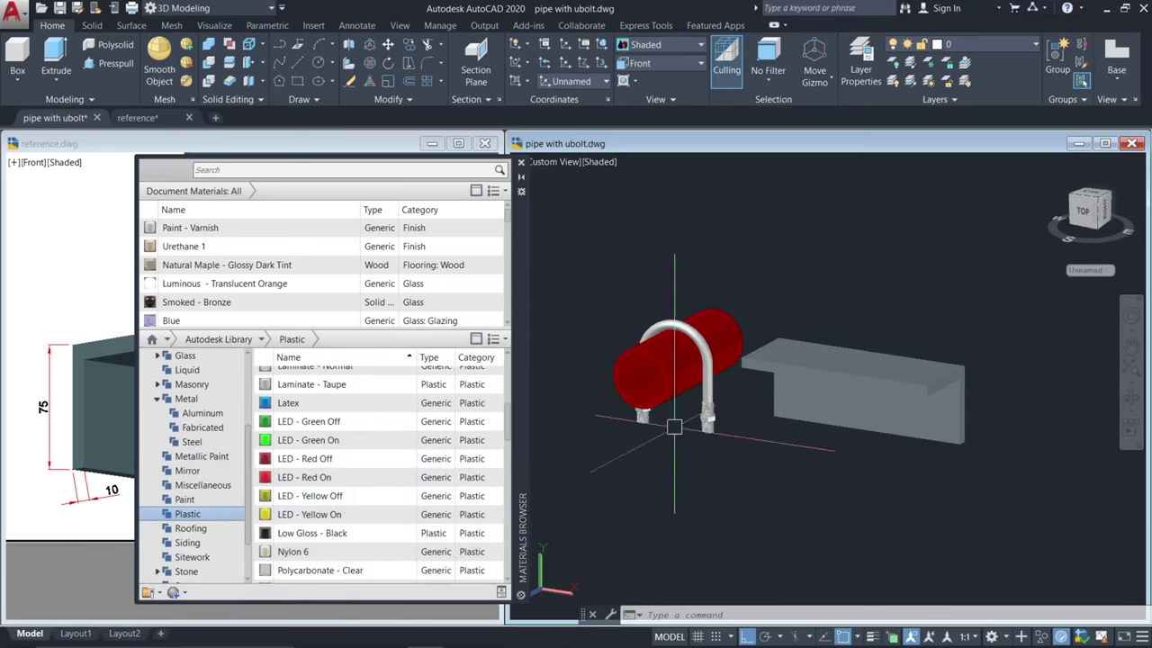
{"action": "left_click", "coordinate": [189, 499]}
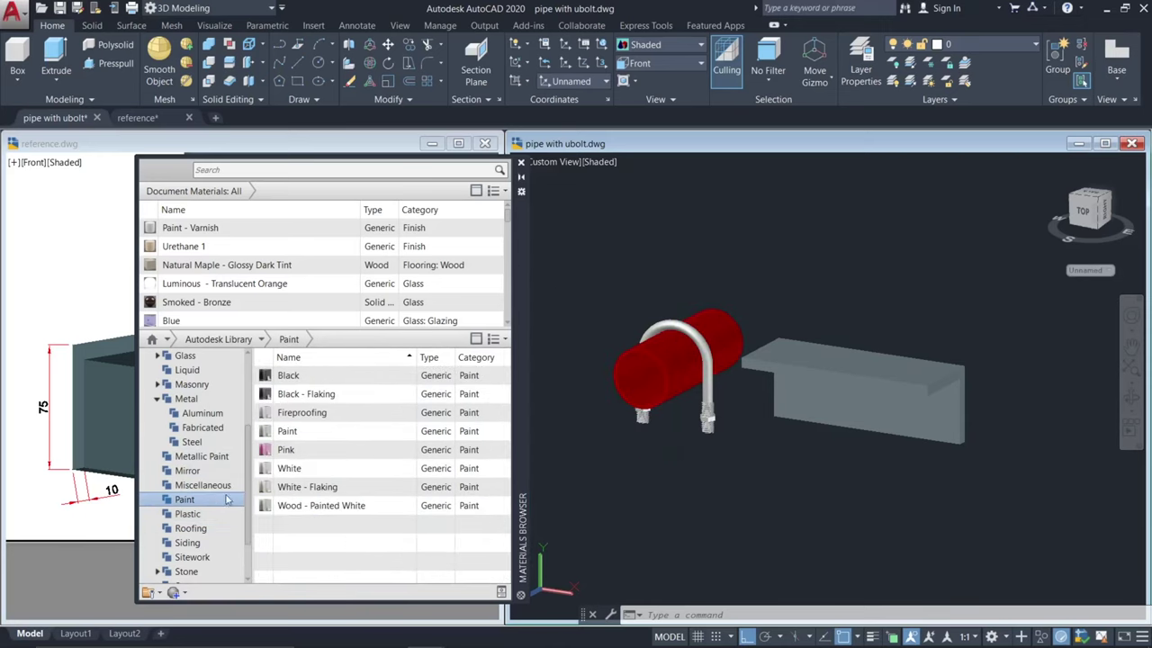
{"action": "left_click", "coordinate": [189, 514]}
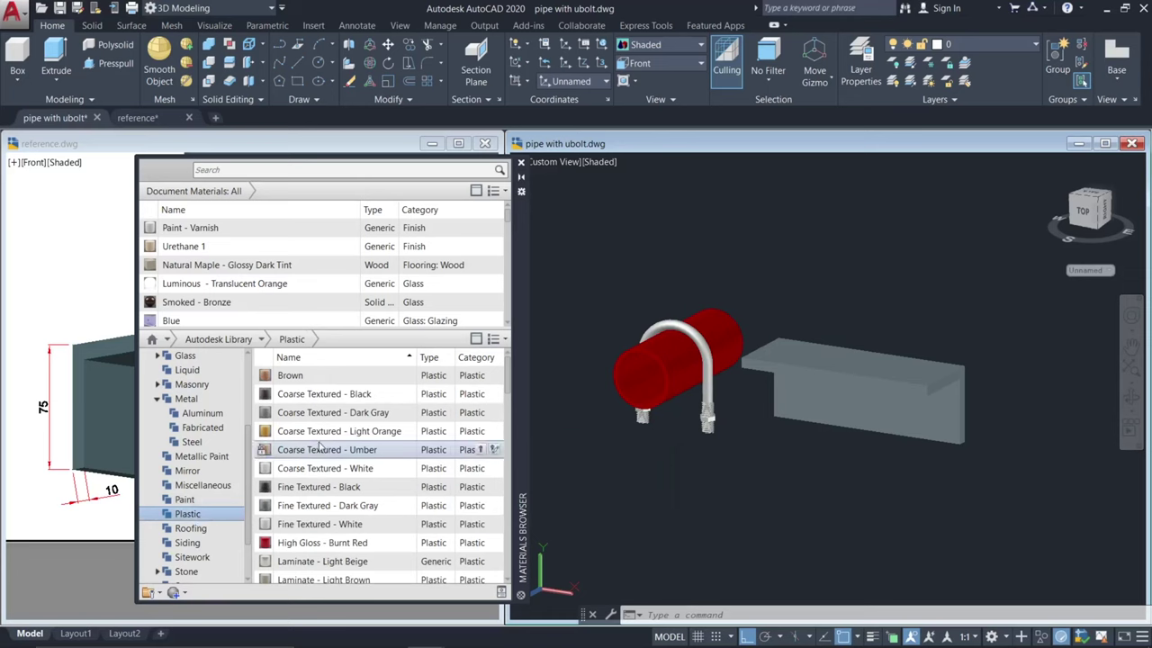
{"action": "left_click_drag", "start_coordinate": [329, 449], "coordinate": [677, 403]}
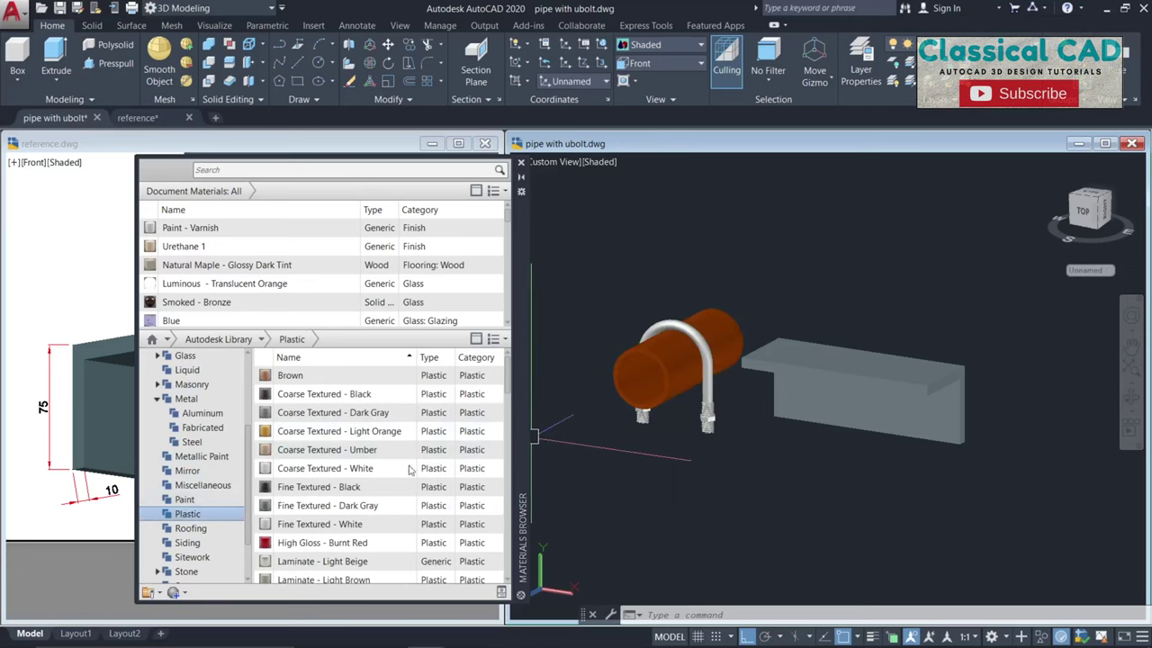
- Apply the Smooth - Amber plastic material to the pipe
{"action": "scroll", "coordinate": [333, 531], "scroll_direction": "down", "scroll_amount": 3}
{"action": "scroll", "coordinate": [317, 531], "scroll_direction": "down", "scroll_amount": 4}
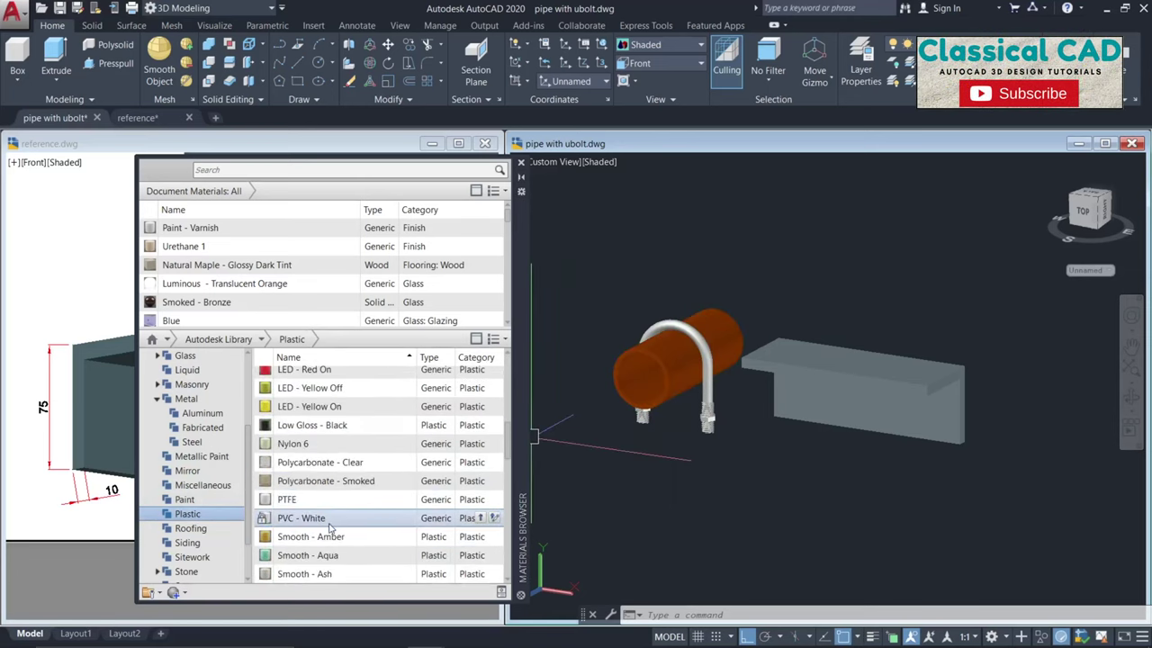
{"action": "left_click_drag", "start_coordinate": [317, 540], "coordinate": [684, 378]}
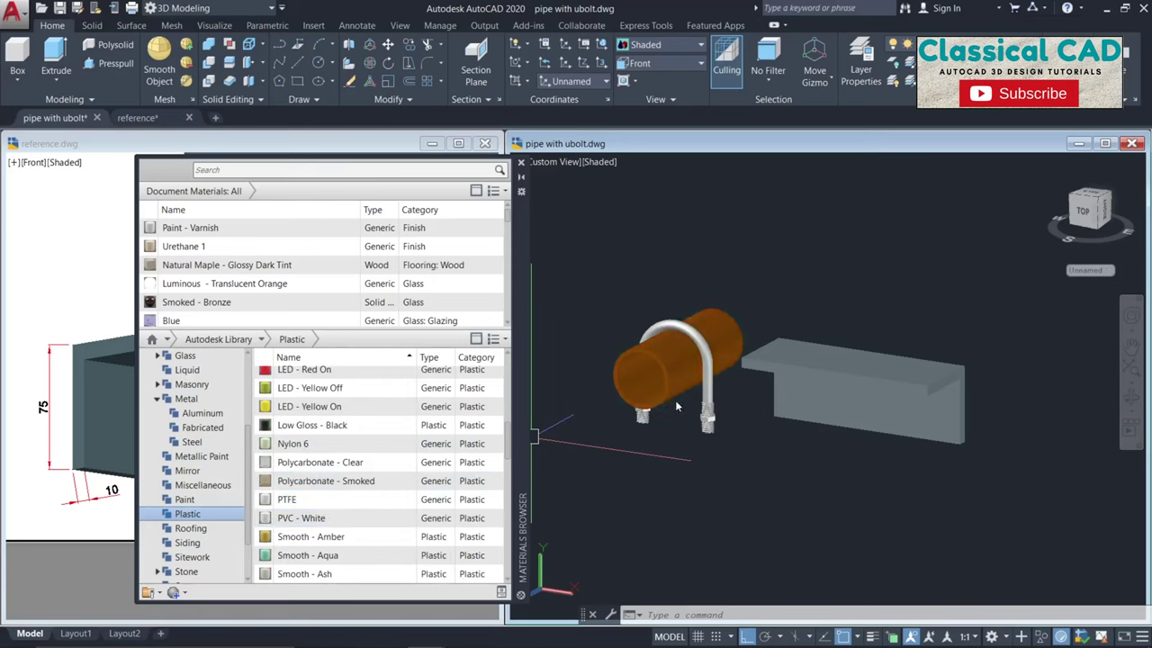
- Apply a dark gray material from the Aluminum category to the thread on the U-bolt leg nearest the angle
{"action": "middle_click_drag", "start_coordinate": [714, 470], "coordinate": [680, 459], "text": "shift"}
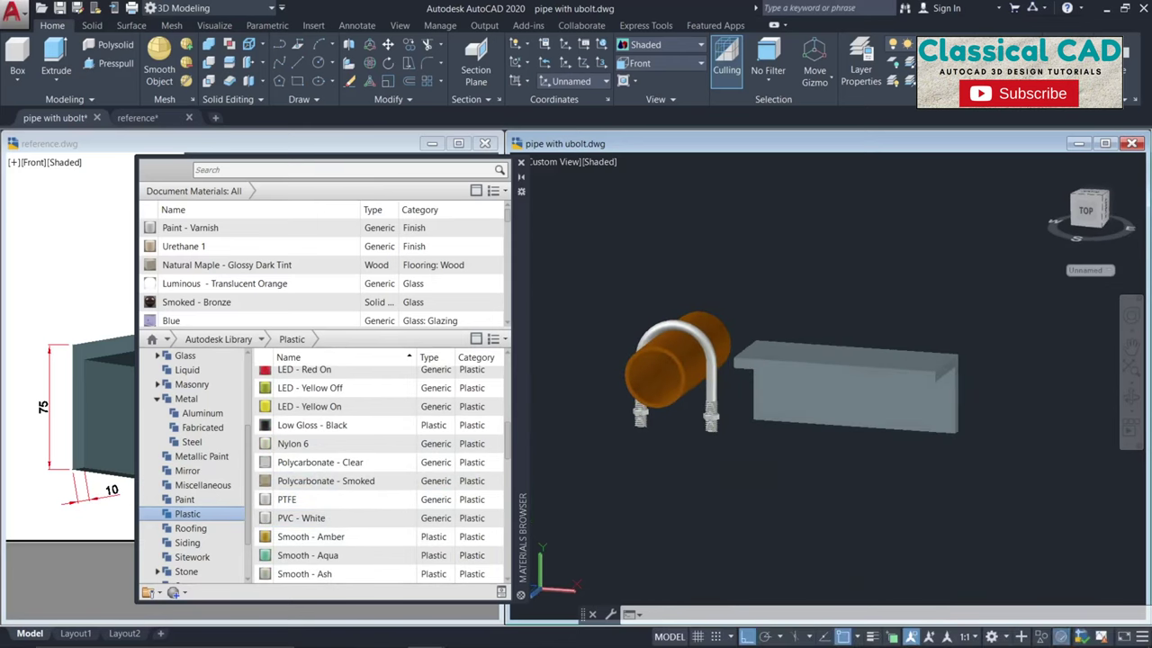
{"action": "left_click", "coordinate": [207, 402]}
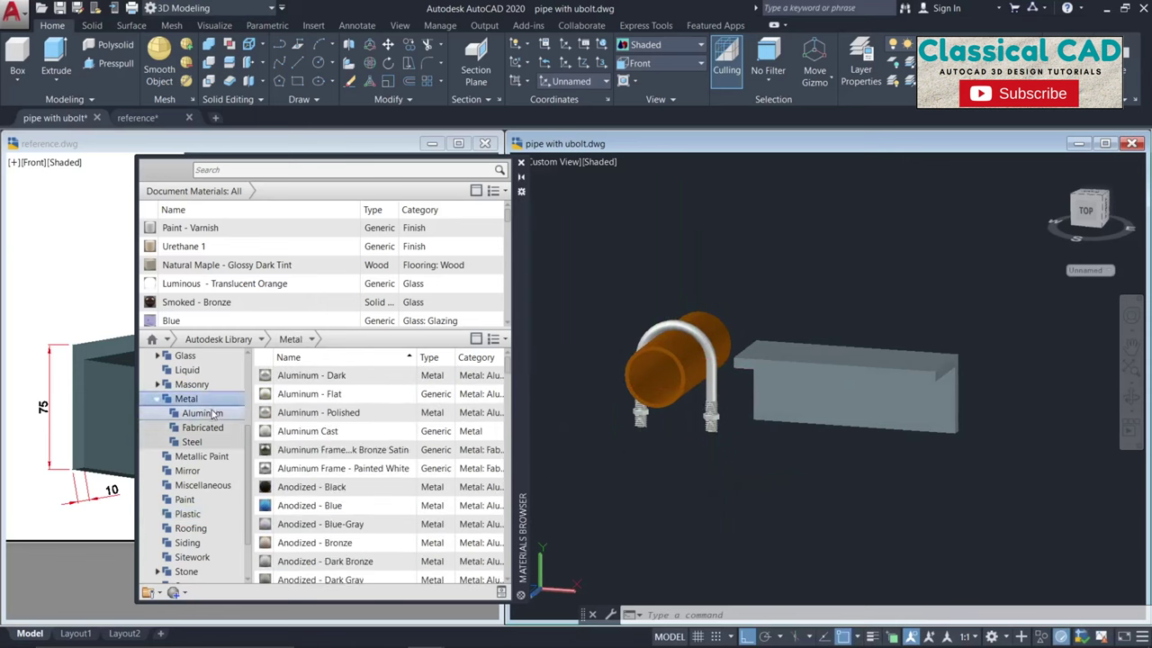
{"action": "left_click", "coordinate": [204, 413]}
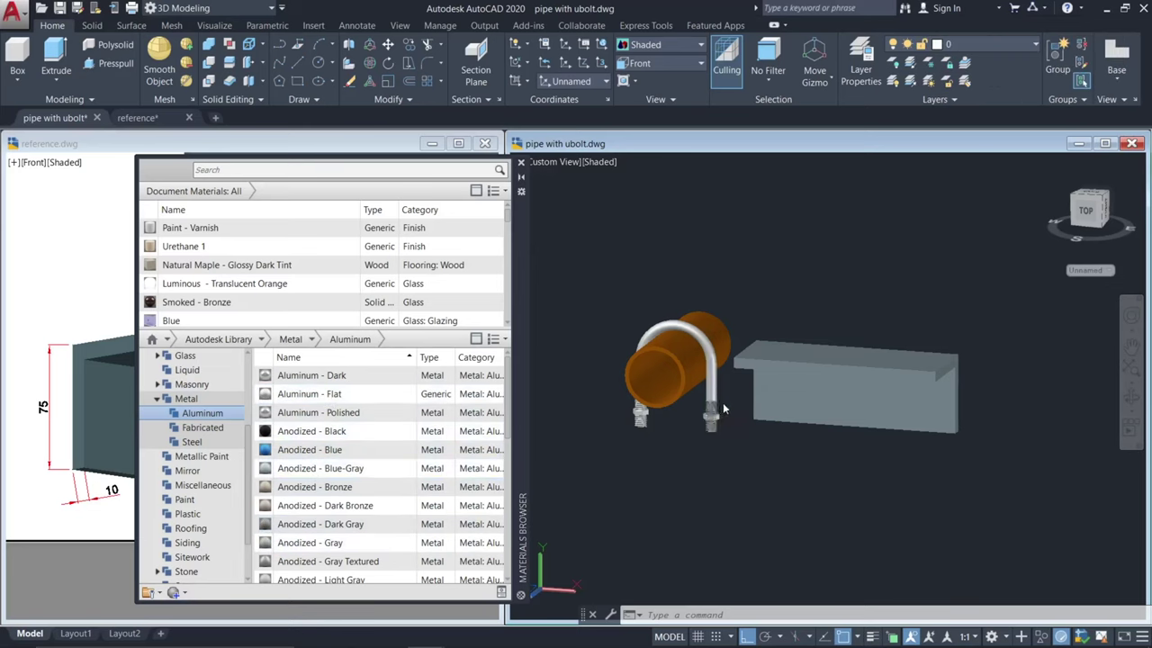
- Match the dark gray thread's properties onto the U-bolt rod and the thread of the opposite leg
{"action": "scroll", "coordinate": [721, 410], "scroll_direction": "up", "scroll_amount": 5}
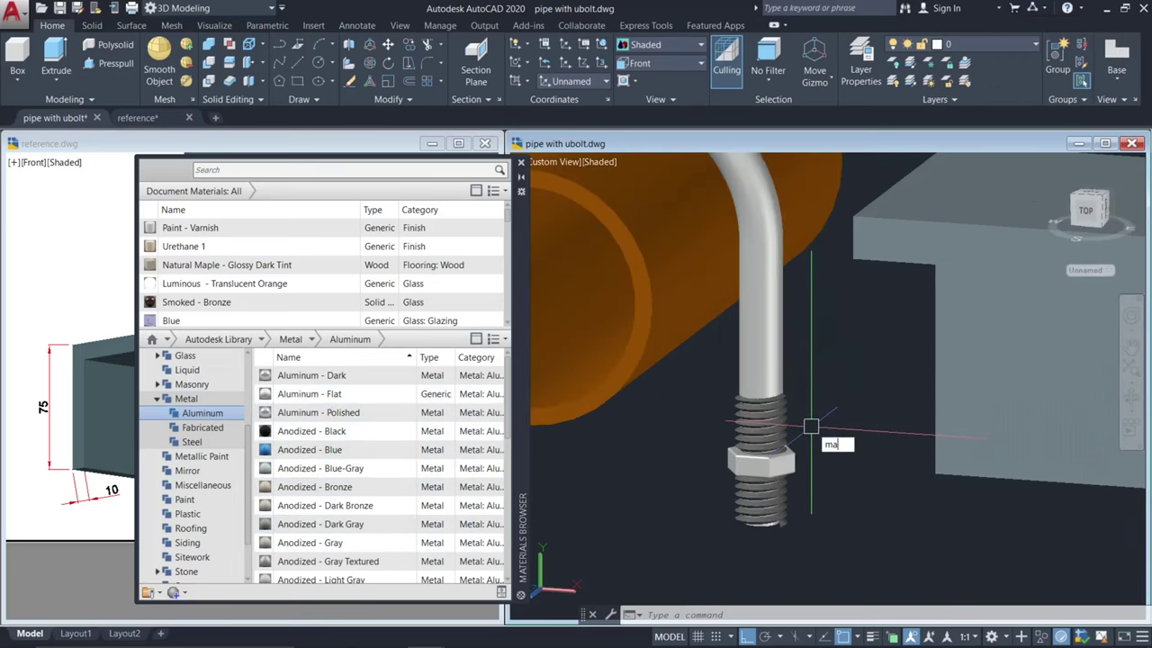
{"action": "key", "text": "Return"}
{"action": "left_click", "coordinate": [780, 419]}
{"action": "left_click", "coordinate": [766, 379]}
{"action": "middle_click_drag", "start_coordinate": [630, 420], "coordinate": [902, 457]}
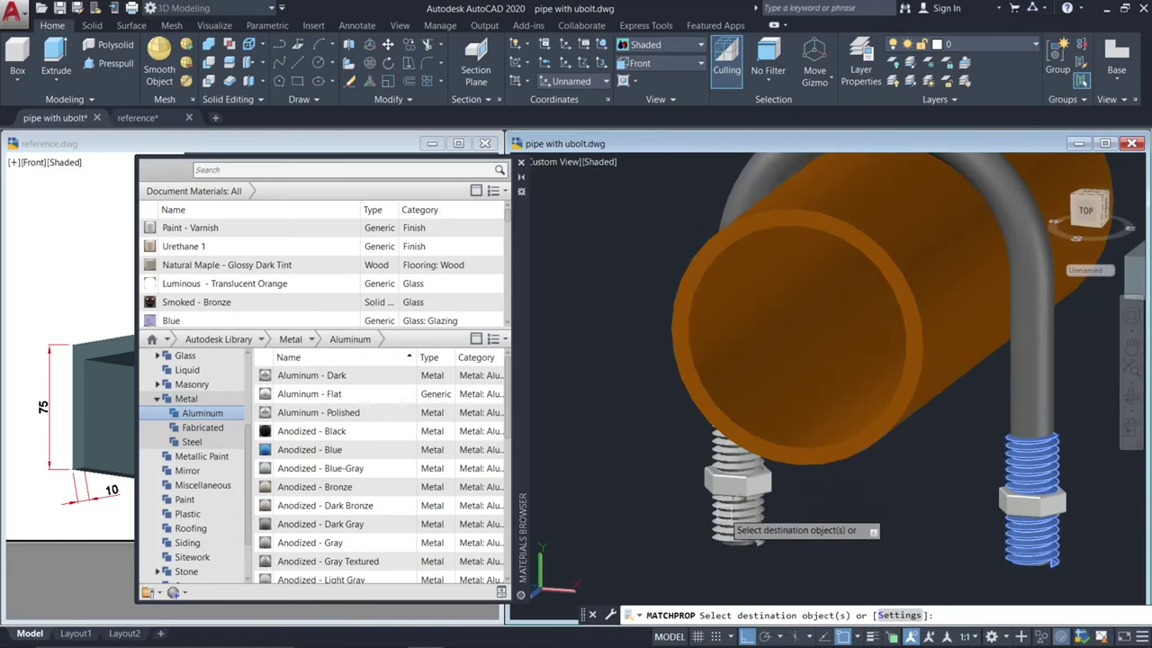
{"action": "middle_click_drag", "start_coordinate": [802, 526], "coordinate": [765, 476]}
{"action": "key", "text": "Escape"}
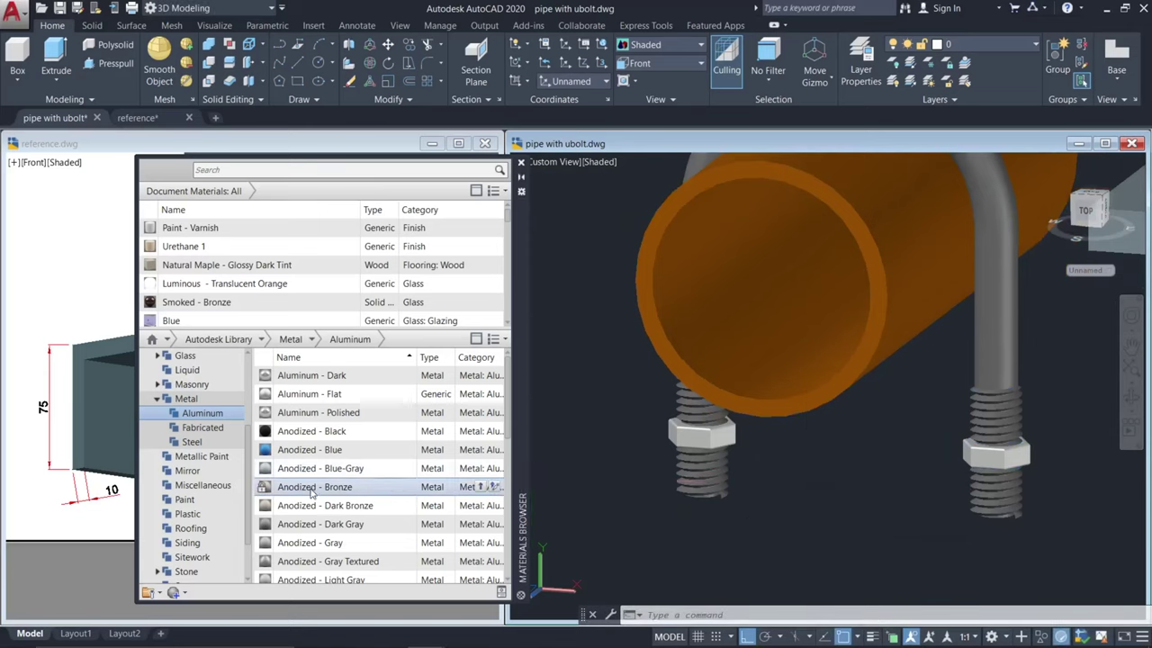
- Apply Anodized - Bronze to one U-bolt nut, match it onto the other nut, and close the materials library
{"action": "type", "text": "m"}
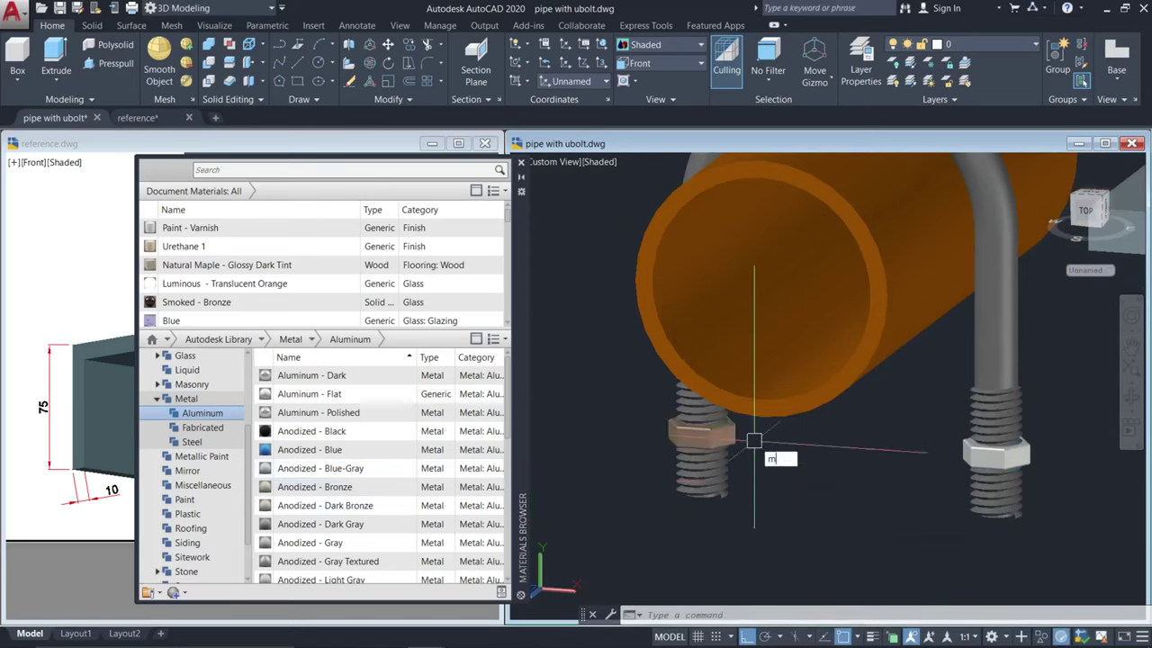
{"action": "type", "text": "a"}
{"action": "key", "text": "Return"}
{"action": "left_click", "coordinate": [724, 435]}
{"action": "key", "text": "Escape"}
{"action": "scroll", "coordinate": [995, 454], "scroll_direction": "down", "scroll_amount": 4}
{"action": "middle_click_drag", "start_coordinate": [994, 453], "coordinate": [864, 410]}
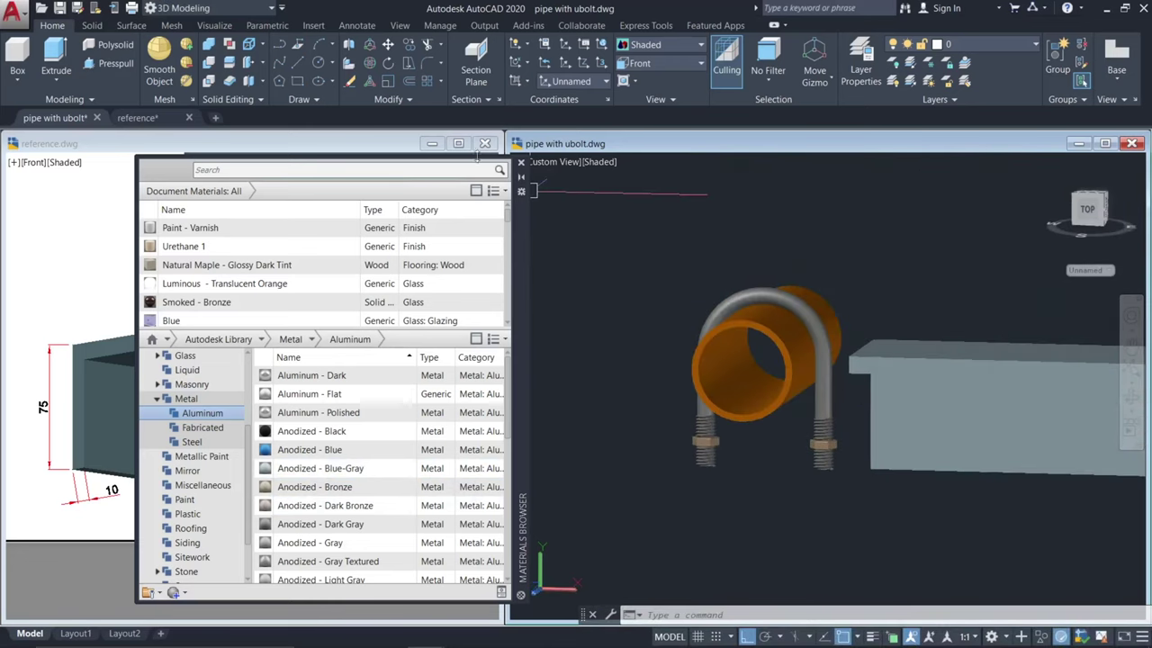
{"action": "left_click", "coordinate": [521, 163]}
- Switch to the Front view and move the support angle straight down to about 13 units below the pipe
{"action": "left_click", "coordinate": [659, 65]}
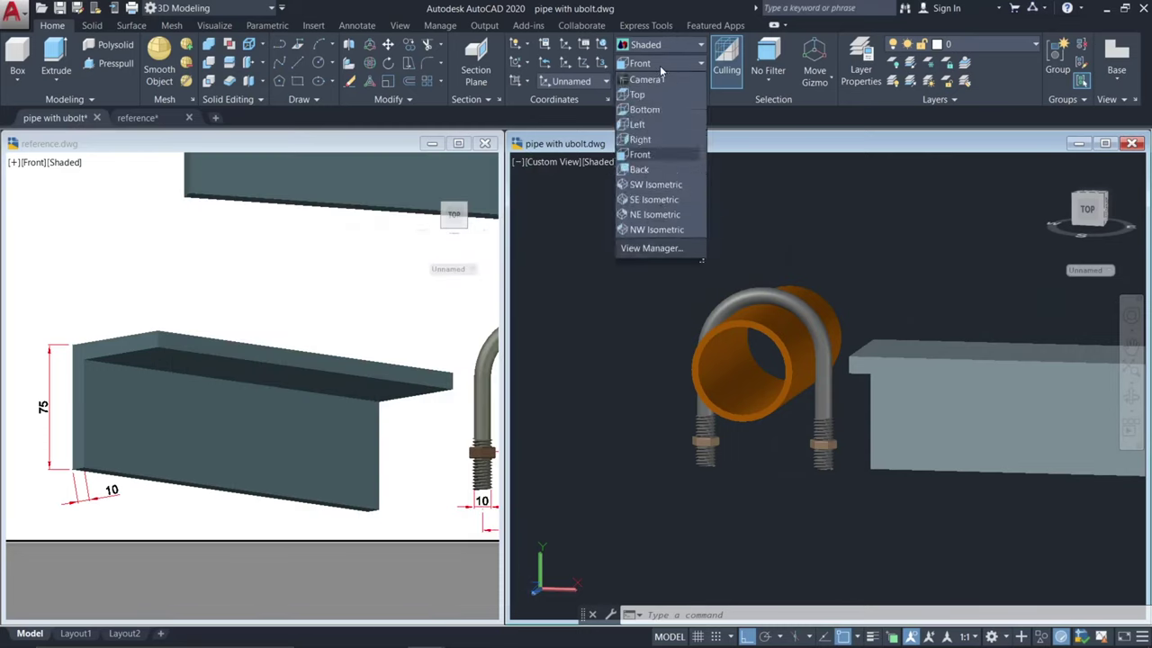
{"action": "left_click", "coordinate": [660, 65]}
{"action": "left_click", "coordinate": [659, 64]}
{"action": "left_click", "coordinate": [656, 157]}
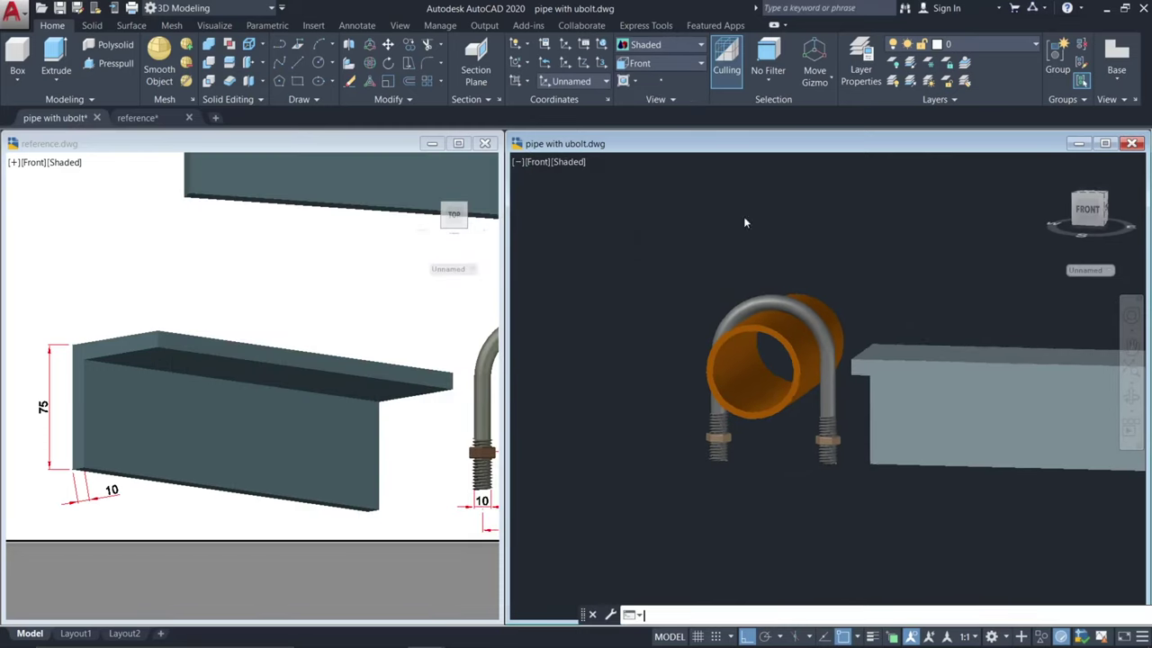
{"action": "left_click", "coordinate": [826, 364]}
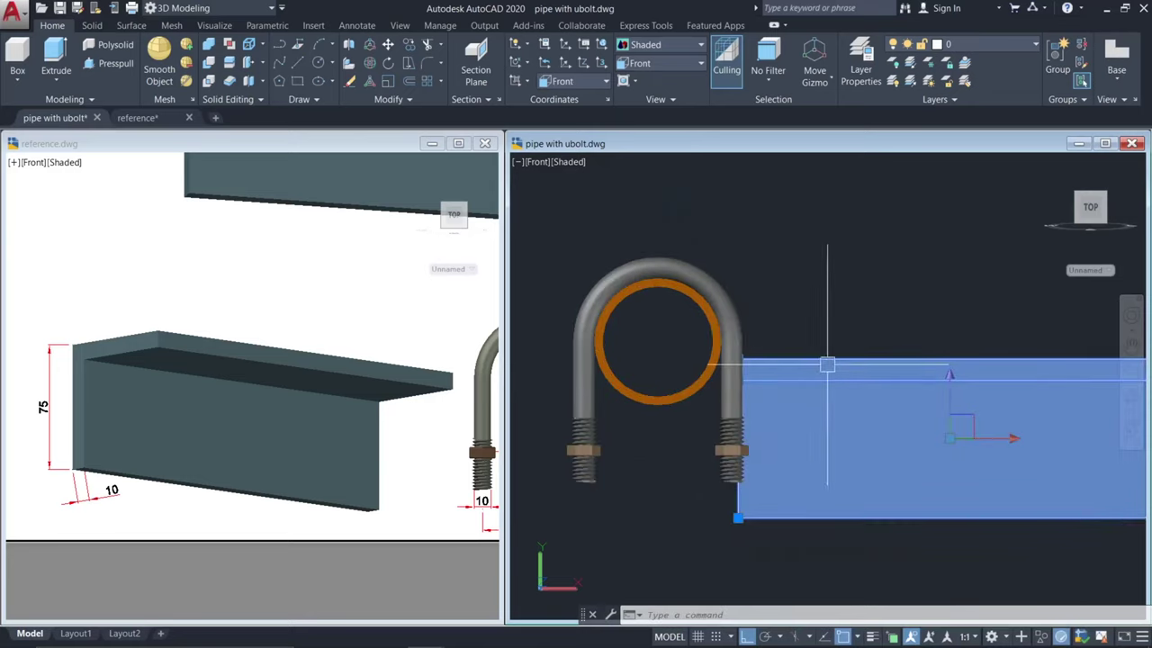
{"action": "type", "text": "m"}
{"action": "key", "text": "Return"}
{"action": "left_click", "coordinate": [841, 255]}
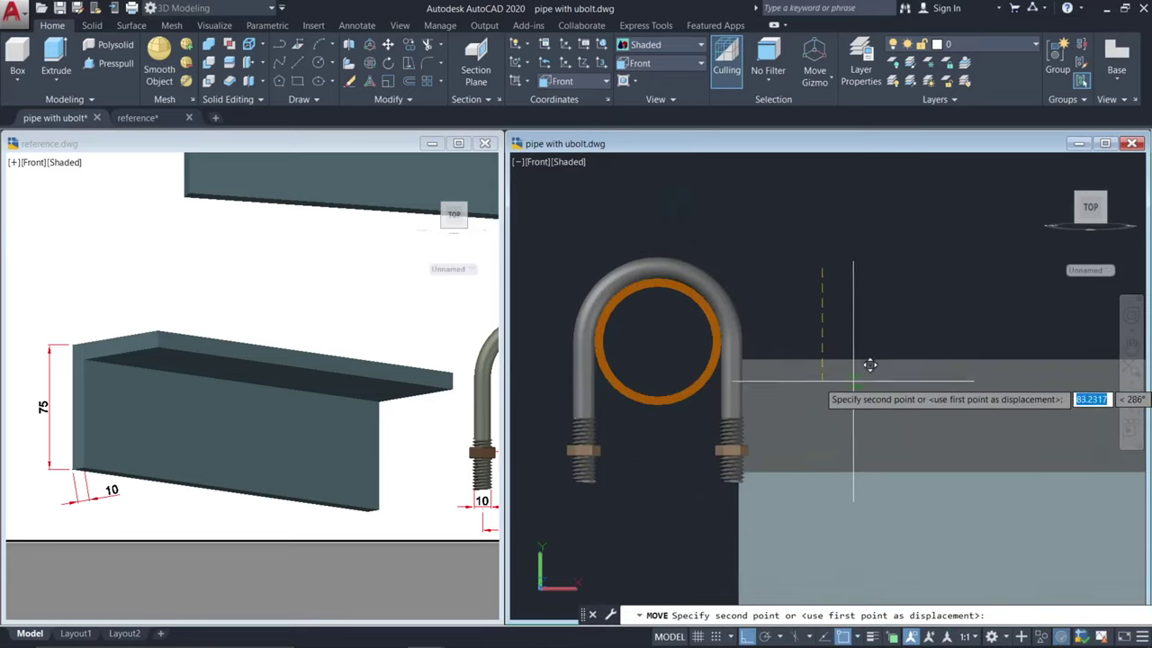
{"action": "left_click", "coordinate": [812, 340]}
- Measure the vertical gap from the angle's top edge to the pipe's bottom with a linear dimension and delete that dimension
{"action": "type", "text": "dimli"}
{"action": "key", "text": "Return"}
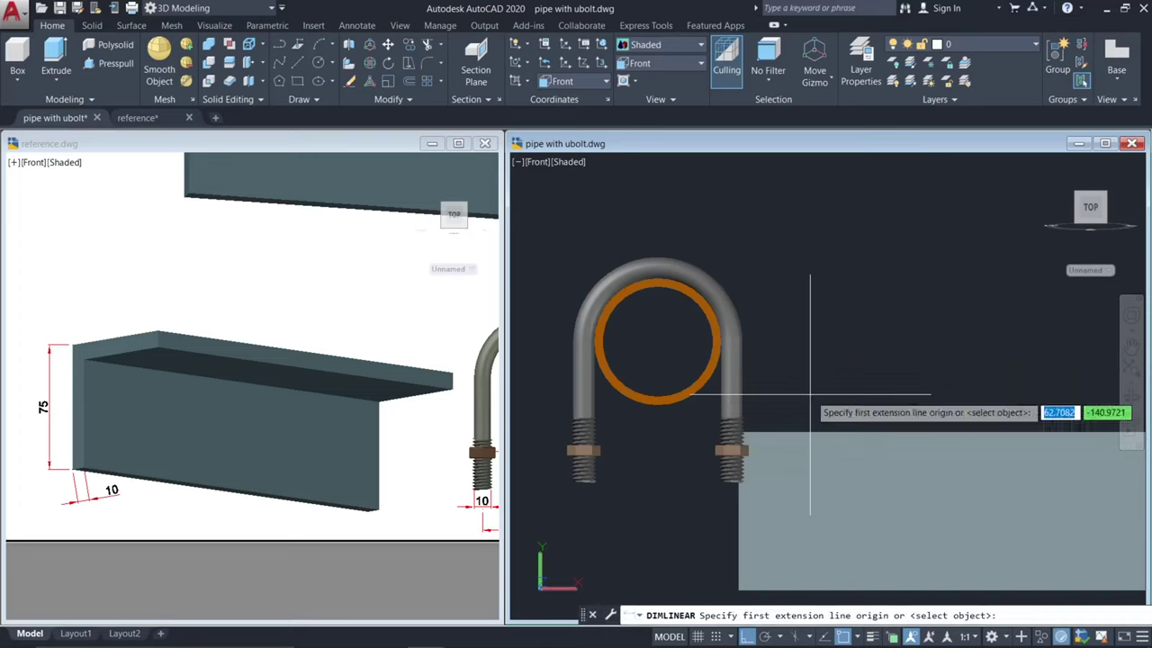
{"action": "left_click", "coordinate": [810, 433]}
{"action": "left_click", "coordinate": [664, 411]}
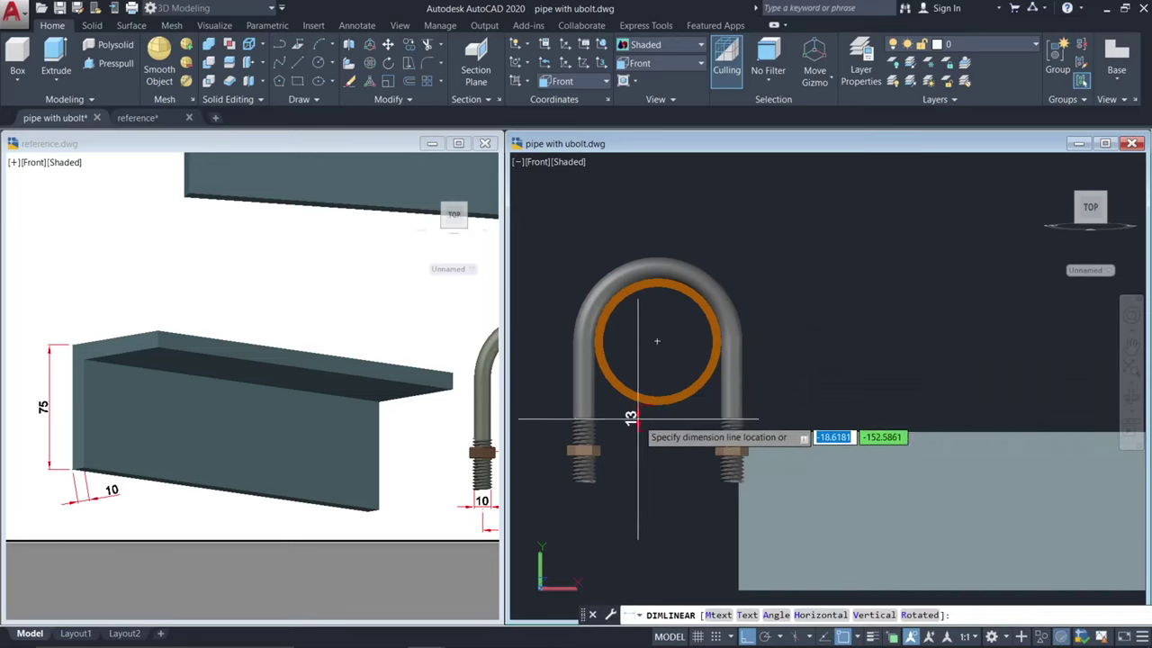
{"action": "scroll", "coordinate": [753, 445], "scroll_direction": "down", "scroll_amount": 3}
{"action": "scroll", "coordinate": [651, 437], "scroll_direction": "up", "scroll_amount": 3}
{"action": "left_click", "coordinate": [659, 485]}
{"action": "left_click", "coordinate": [658, 485]}
{"action": "left_click", "coordinate": [613, 437]}
{"action": "key", "text": "Delete"}
- Move the support angle straight up 13 units to the level of the pipe's bottom
{"action": "left_click", "coordinate": [927, 484]}
{"action": "middle_click_drag", "start_coordinate": [983, 438], "coordinate": [934, 414]}
{"action": "type", "text": "m"}
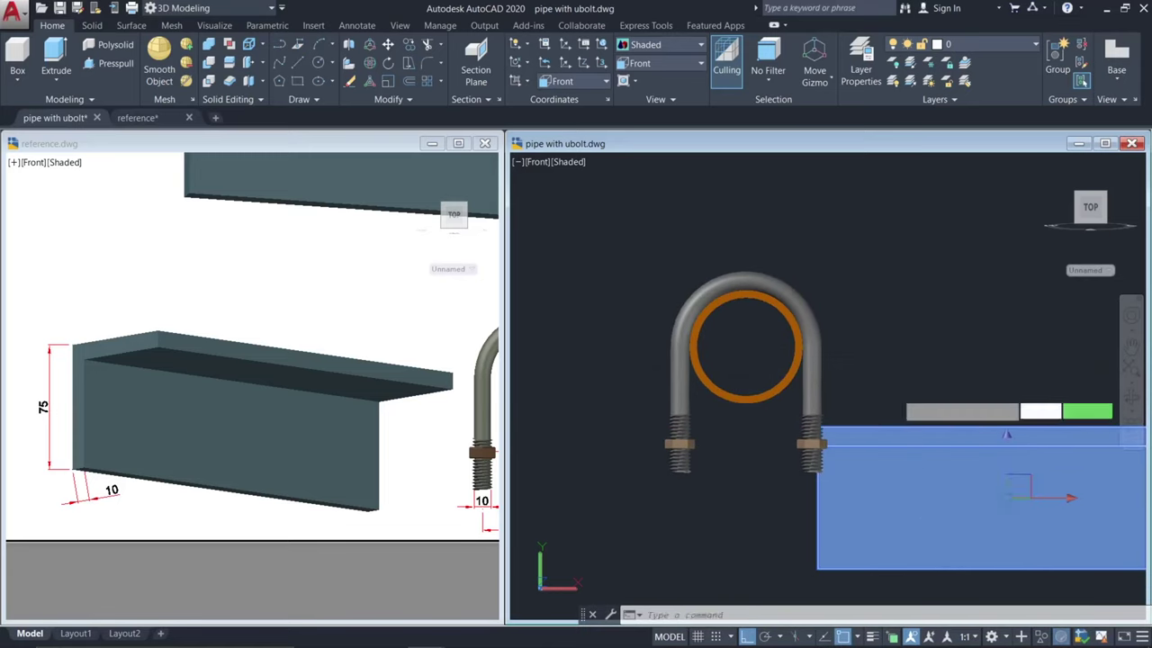
{"action": "key", "text": "Return"}
{"action": "left_click", "coordinate": [881, 392]}
{"action": "type", "text": "13"}
{"action": "key", "text": "Return"}
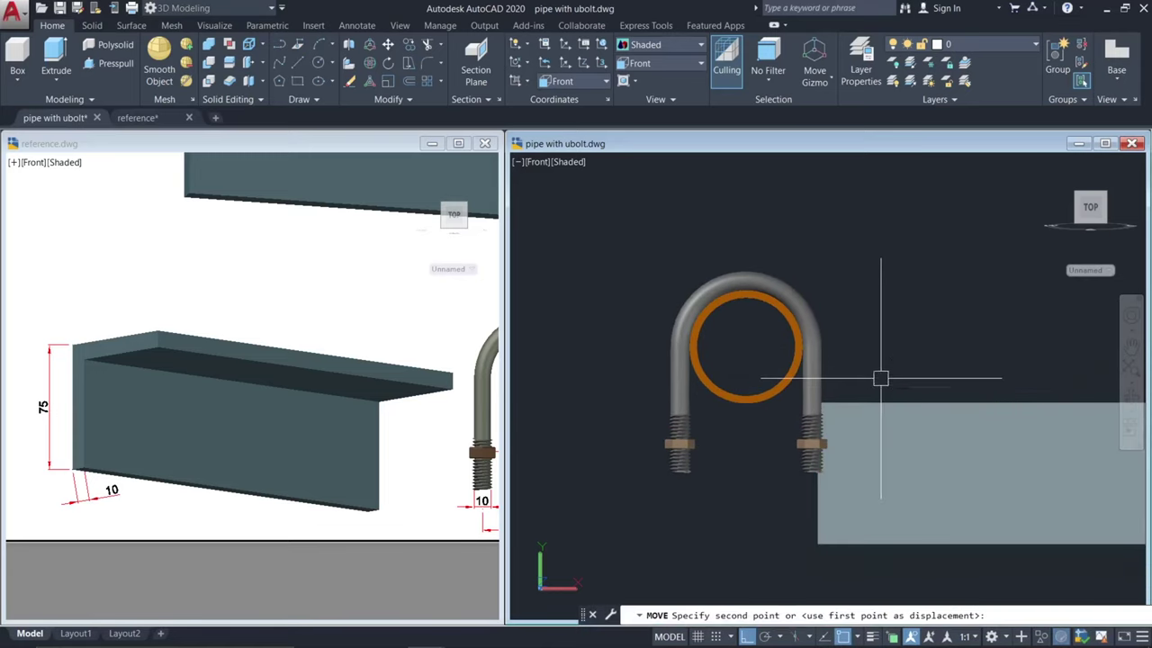
- Move the support angle horizontally in the Front view until it sits roughly centred beneath the pipe and U-bolt
{"action": "left_click", "coordinate": [961, 445]}
{"action": "type", "text": "m"}
{"action": "key", "text": "Return"}
{"action": "left_click", "coordinate": [1013, 284]}
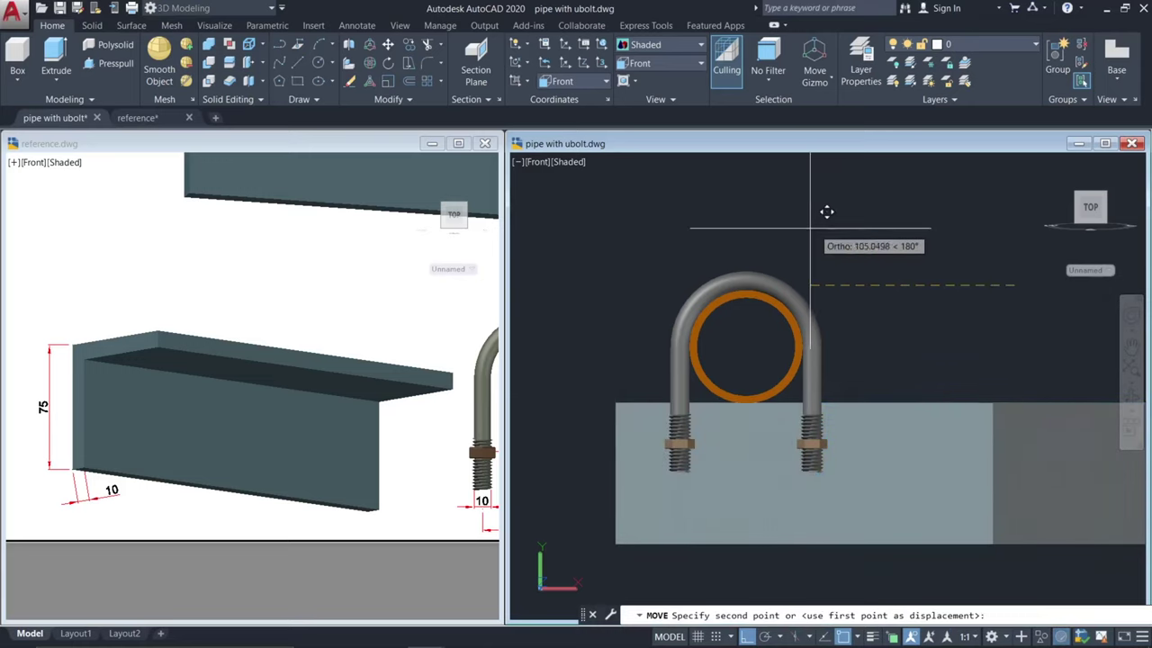
{"action": "left_click", "coordinate": [757, 232]}
{"action": "left_click", "coordinate": [757, 231]}
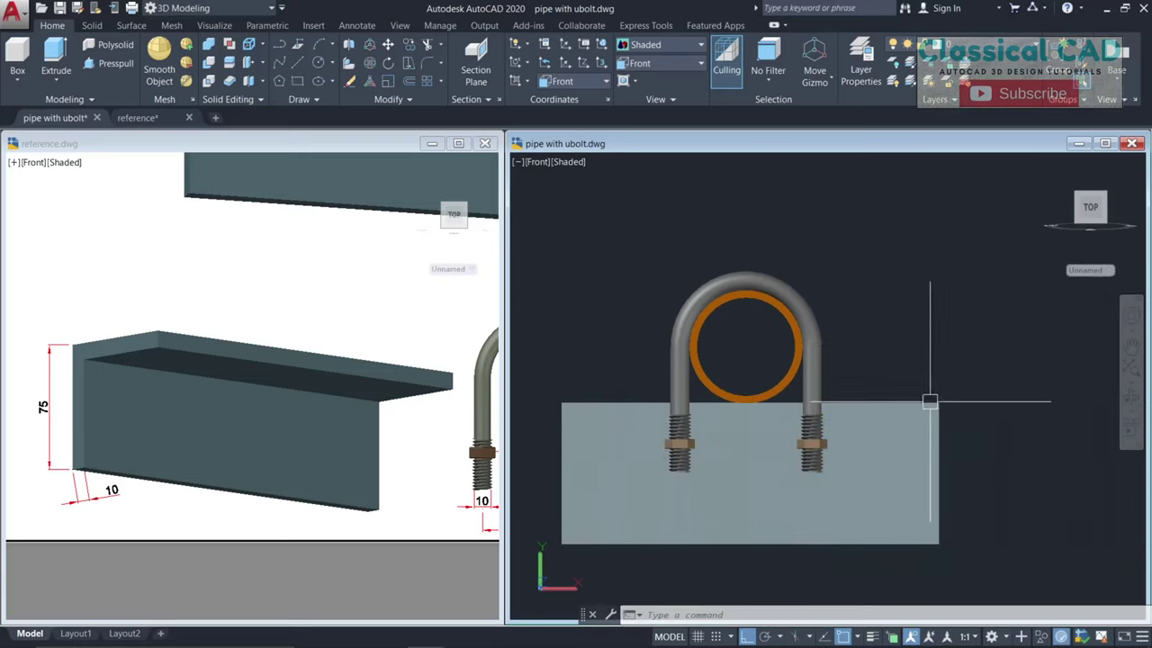
- Switch to the Right view and move the support angle horizontally about 99 units so its top flange lies across the U-bolt legs
{"action": "middle_click_drag", "start_coordinate": [930, 360], "coordinate": [673, 171], "text": "shift"}
{"action": "left_click", "coordinate": [661, 63]}
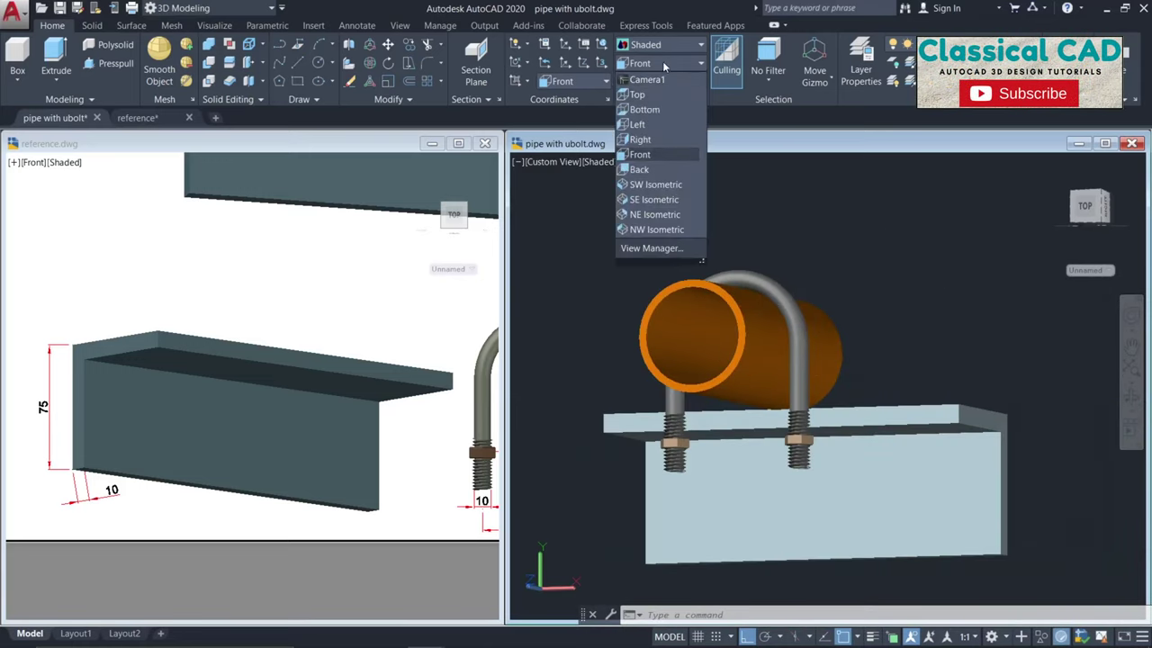
{"action": "left_click", "coordinate": [641, 140]}
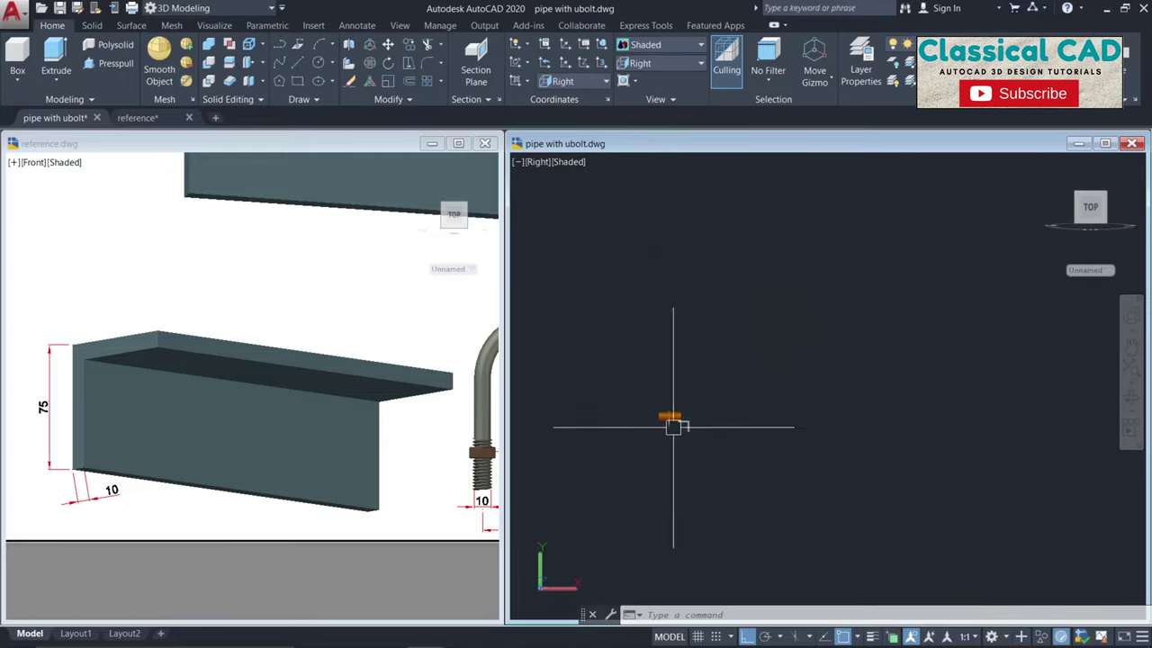
{"action": "scroll", "coordinate": [668, 422], "scroll_direction": "up", "scroll_amount": 3}
{"action": "left_click", "coordinate": [807, 364]}
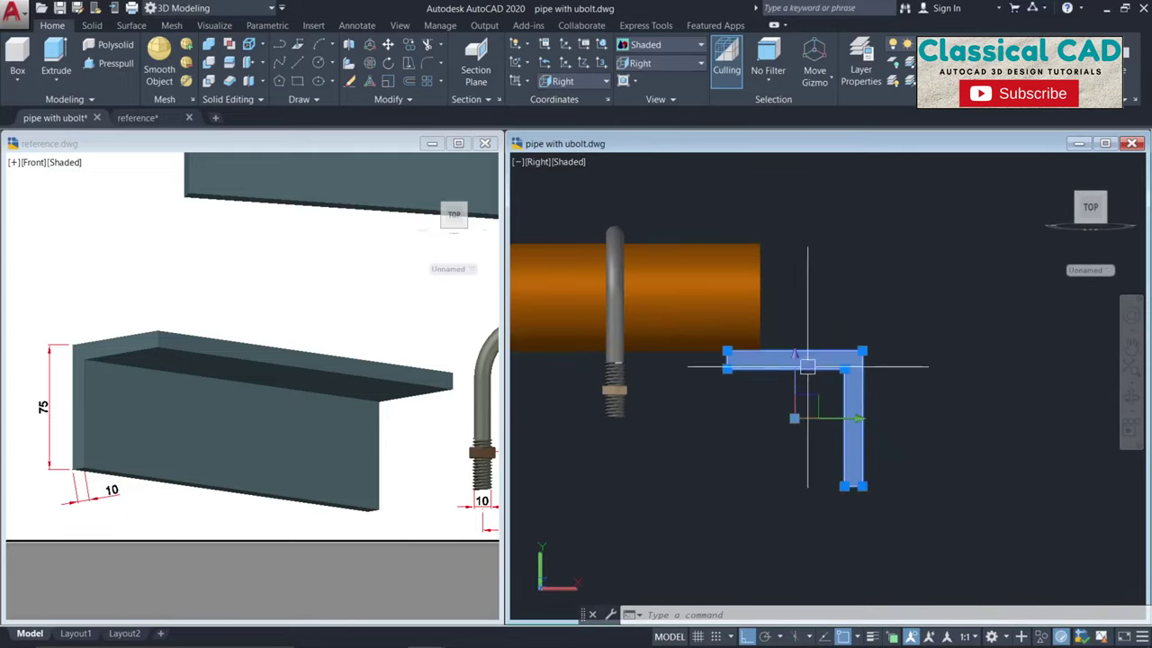
{"action": "type", "text": "m"}
{"action": "key", "text": "Return"}
{"action": "left_click", "coordinate": [851, 474]}
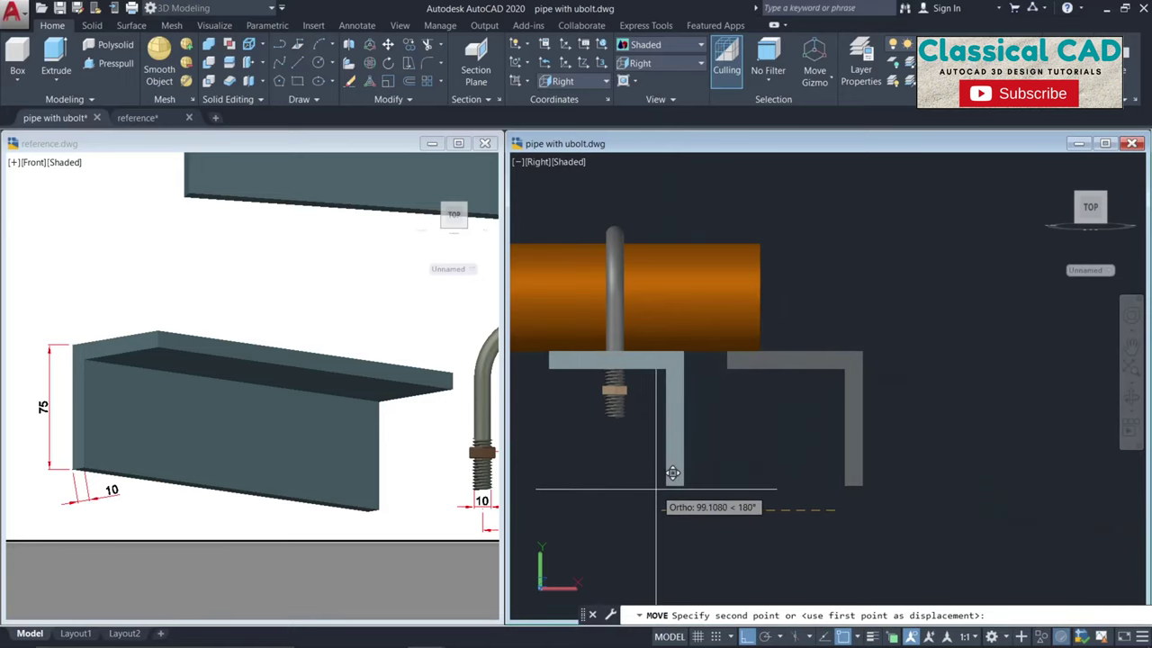
{"action": "left_click", "coordinate": [656, 489]}
{"action": "scroll", "coordinate": [591, 385], "scroll_direction": "up", "scroll_amount": 5}
{"action": "left_click", "coordinate": [619, 312]}
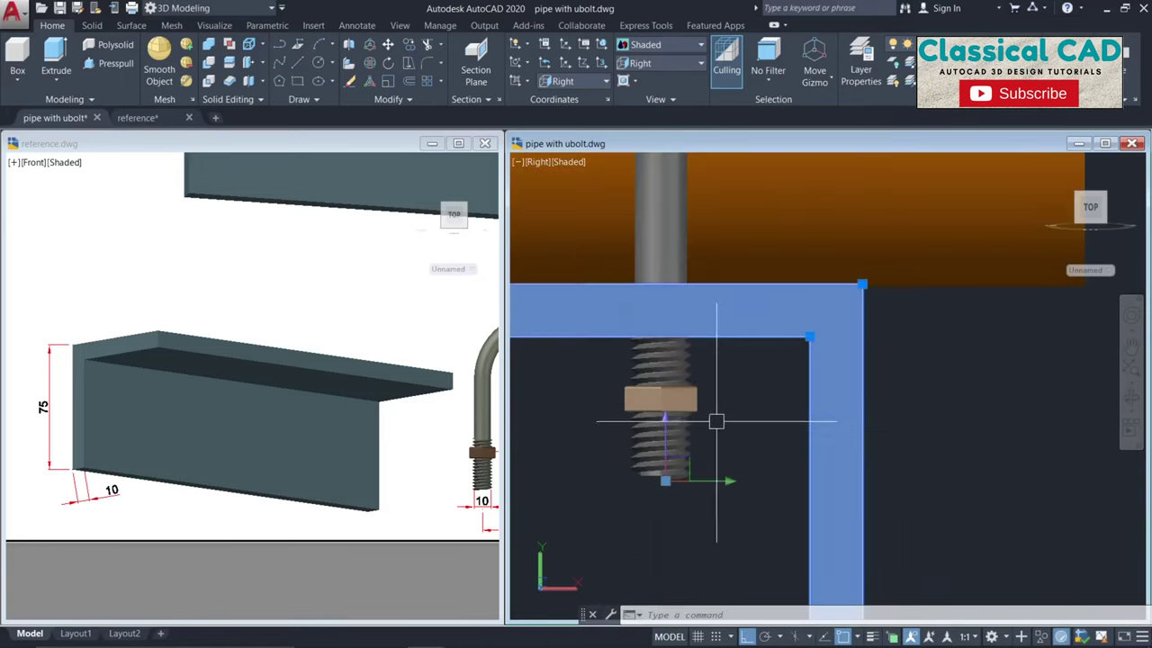
{"action": "key", "text": "Escape"}
- Move both U-bolt nuts straight up the threads to just beneath the underside of the angle's top flange
{"action": "scroll", "coordinate": [720, 454], "scroll_direction": "down", "scroll_amount": 3}
{"action": "left_click", "coordinate": [577, 382]}
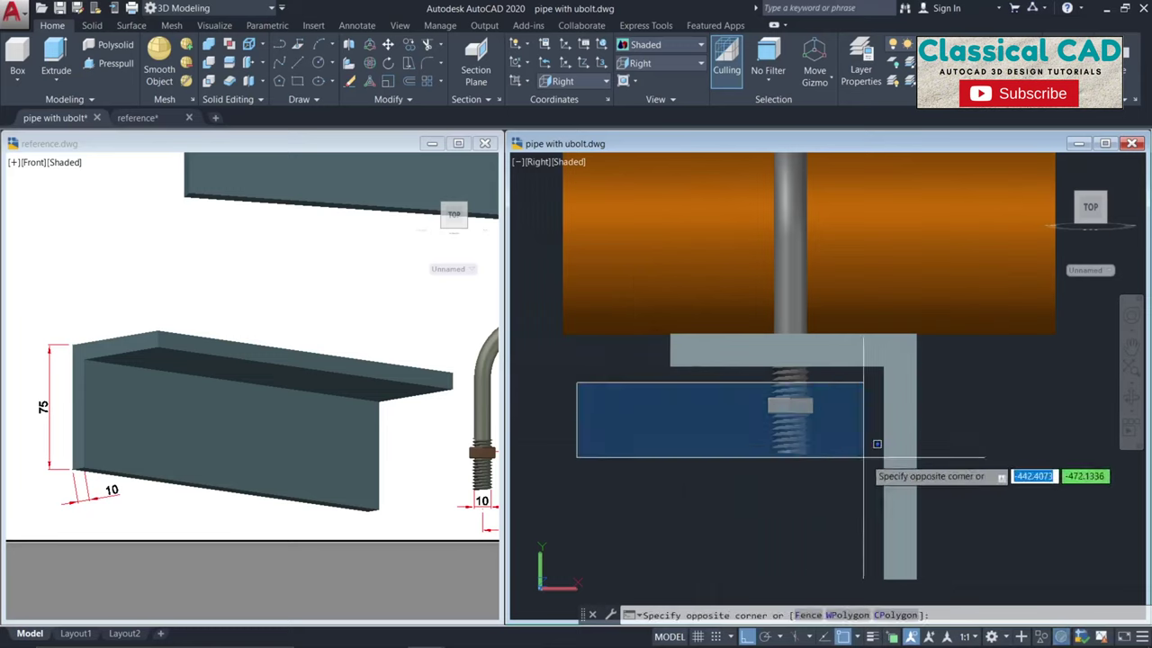
{"action": "left_click", "coordinate": [862, 457]}
{"action": "scroll", "coordinate": [854, 401], "scroll_direction": "up", "scroll_amount": 3}
{"action": "type", "text": "m"}
{"action": "key", "text": "Return"}
{"action": "left_click", "coordinate": [868, 531]}
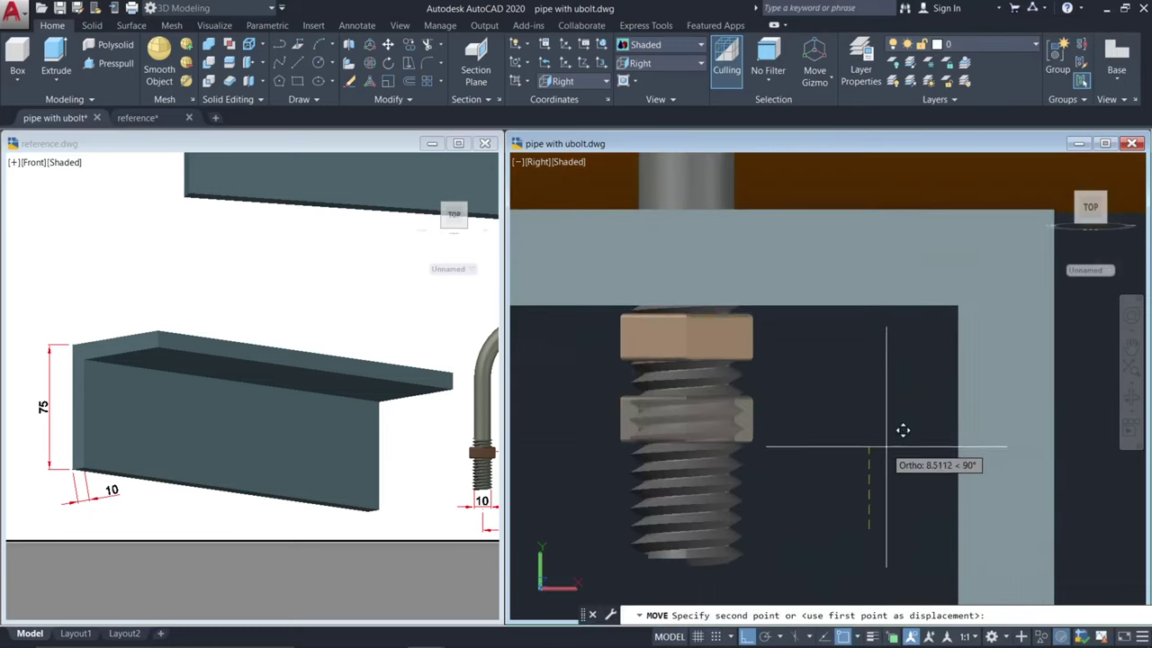
{"action": "left_click", "coordinate": [891, 440]}
- Examine the assembled pipe, U-bolt, nuts and support angle from several directions and compare them with the complete reference layout
{"action": "scroll", "coordinate": [891, 441], "scroll_direction": "down", "scroll_amount": 5}
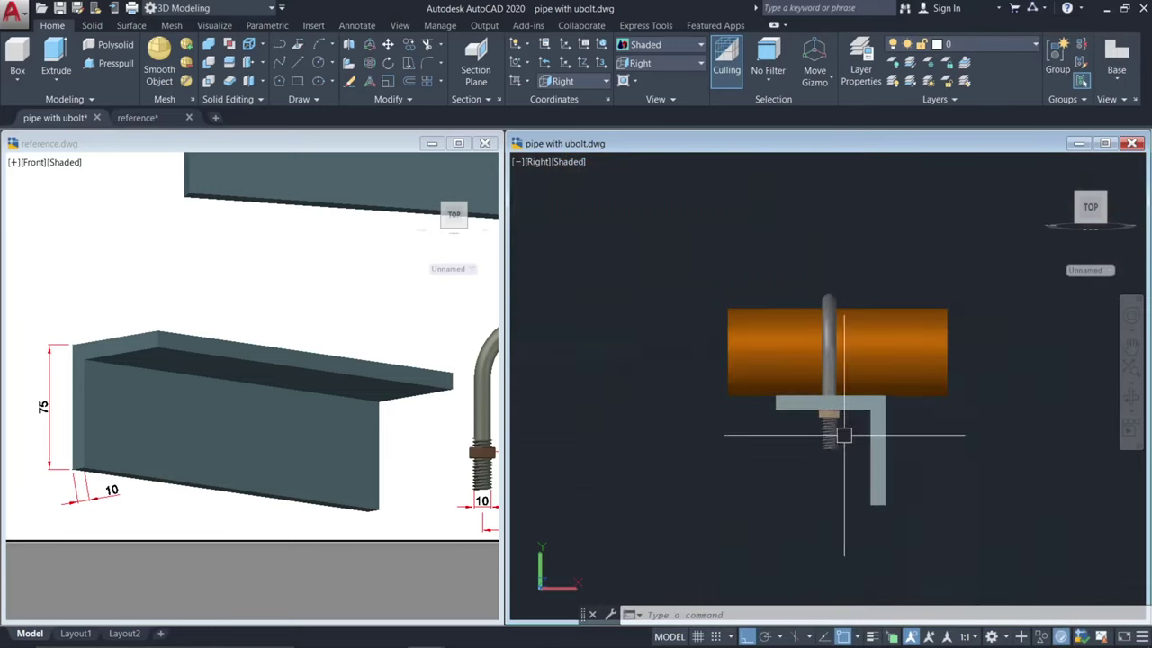
{"action": "middle_click_drag", "start_coordinate": [843, 436], "coordinate": [991, 484], "text": "shift"}
{"action": "middle_click_drag", "start_coordinate": [880, 385], "coordinate": [797, 363]}
{"action": "middle_click_drag", "start_coordinate": [784, 409], "coordinate": [835, 393], "text": "shift"}
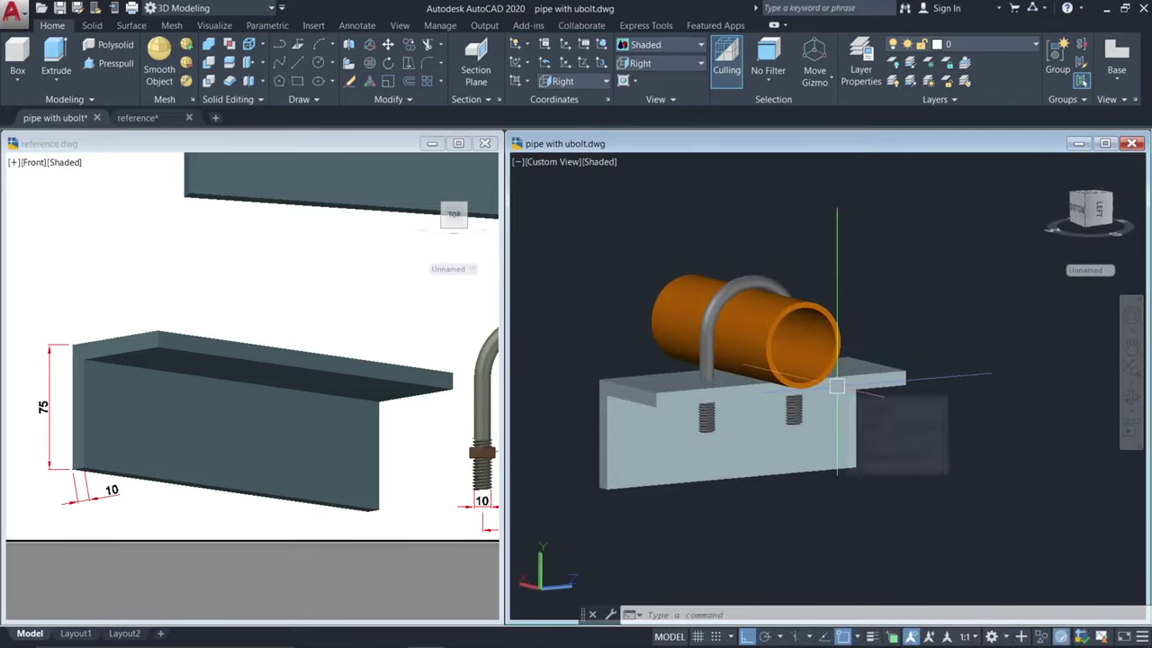
{"action": "left_click", "coordinate": [332, 336]}
{"action": "scroll", "coordinate": [329, 335], "scroll_direction": "down", "scroll_amount": 5}
{"action": "middle_click_drag", "start_coordinate": [329, 335], "coordinate": [284, 360]}
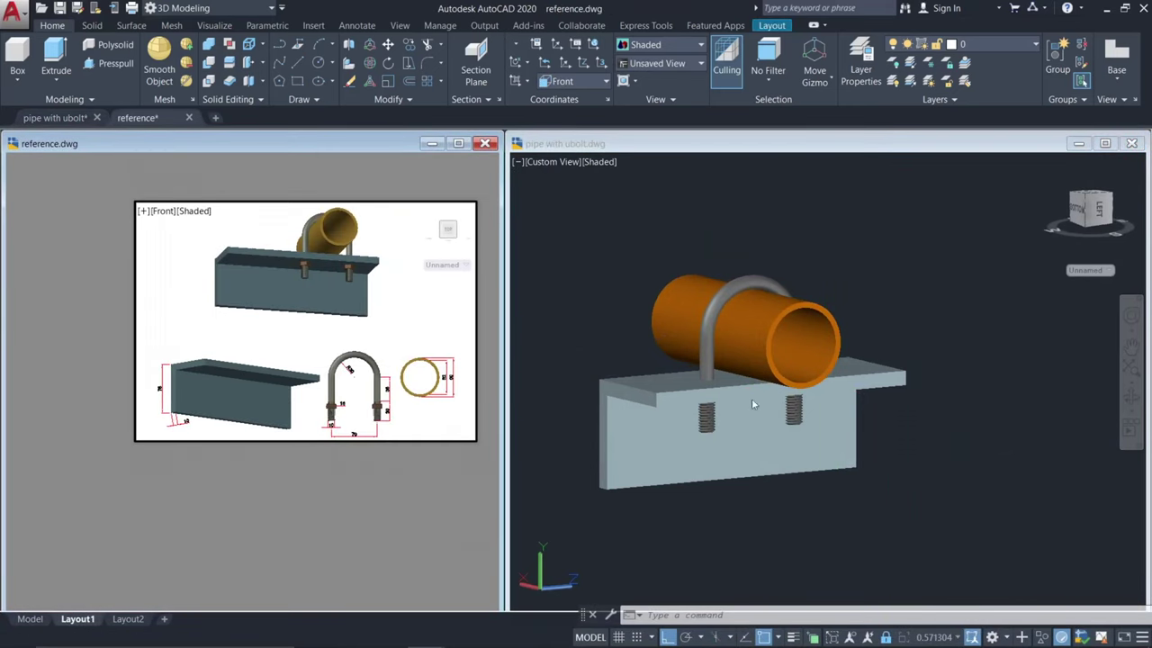
{"action": "key", "text": "ctrl+Tab"}
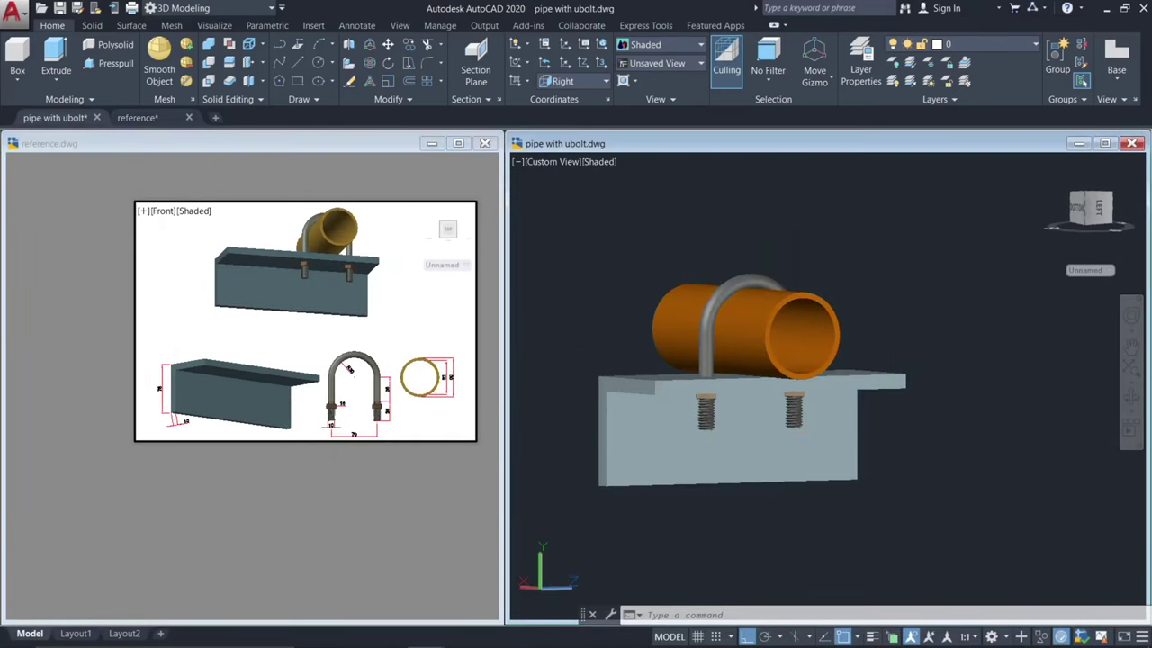
{"action": "middle_click_drag", "start_coordinate": [907, 385], "coordinate": [921, 458], "text": "shift"}
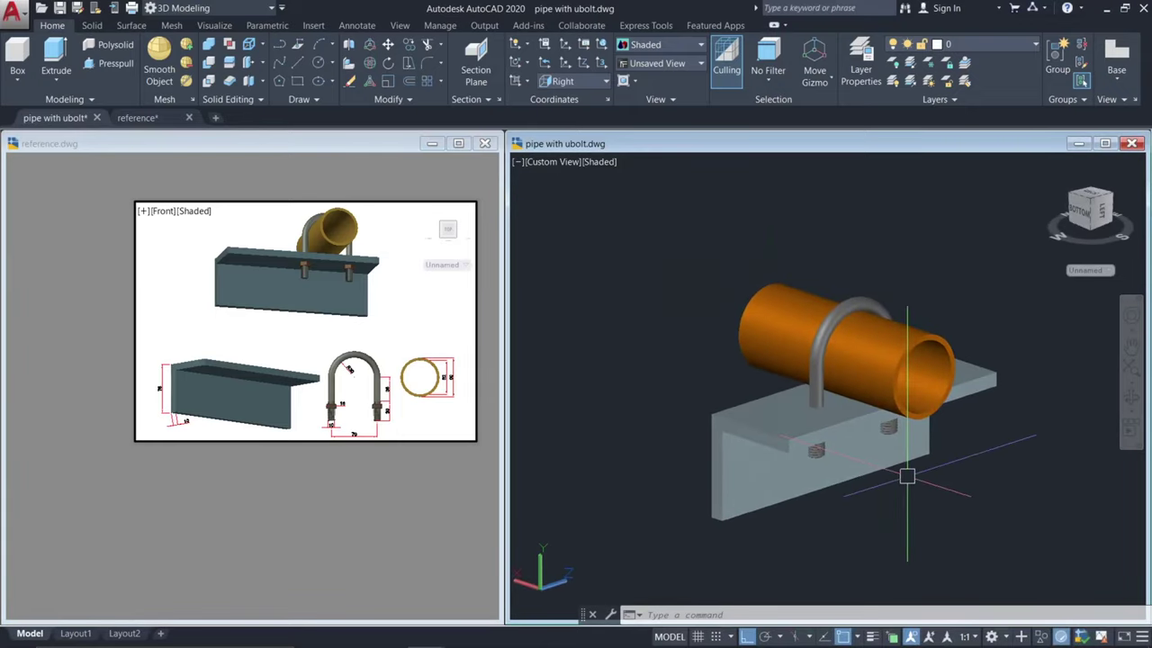
{"action": "left_click", "coordinate": [377, 461]}
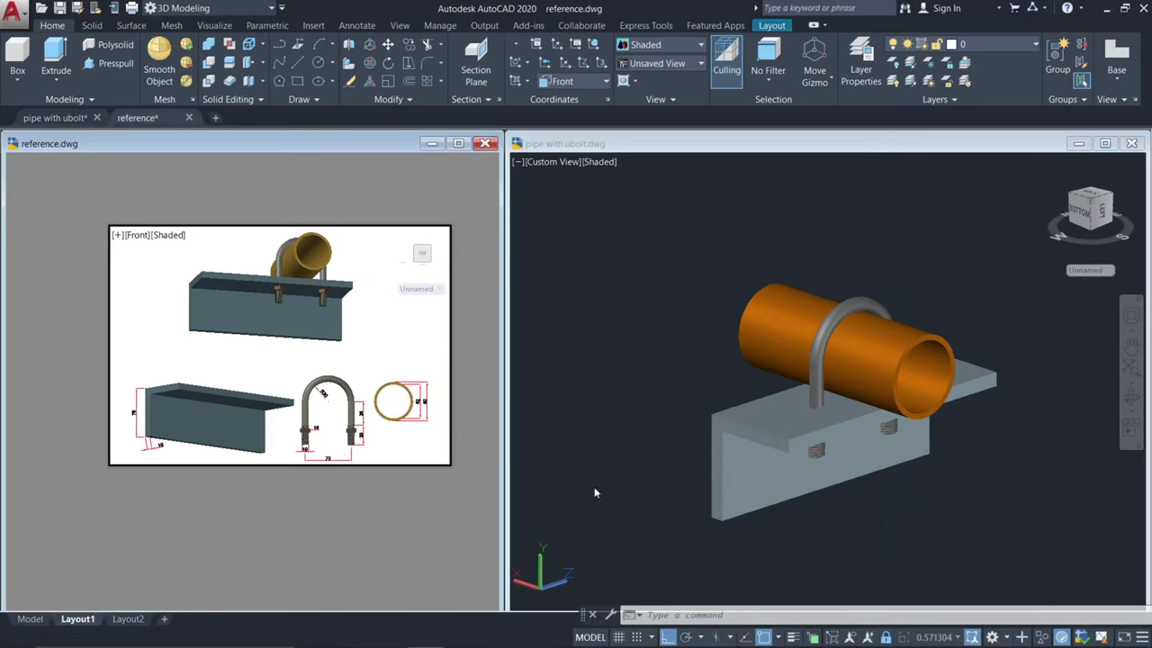
{"action": "middle_click_drag", "start_coordinate": [900, 504], "coordinate": [844, 470], "text": "shift"}
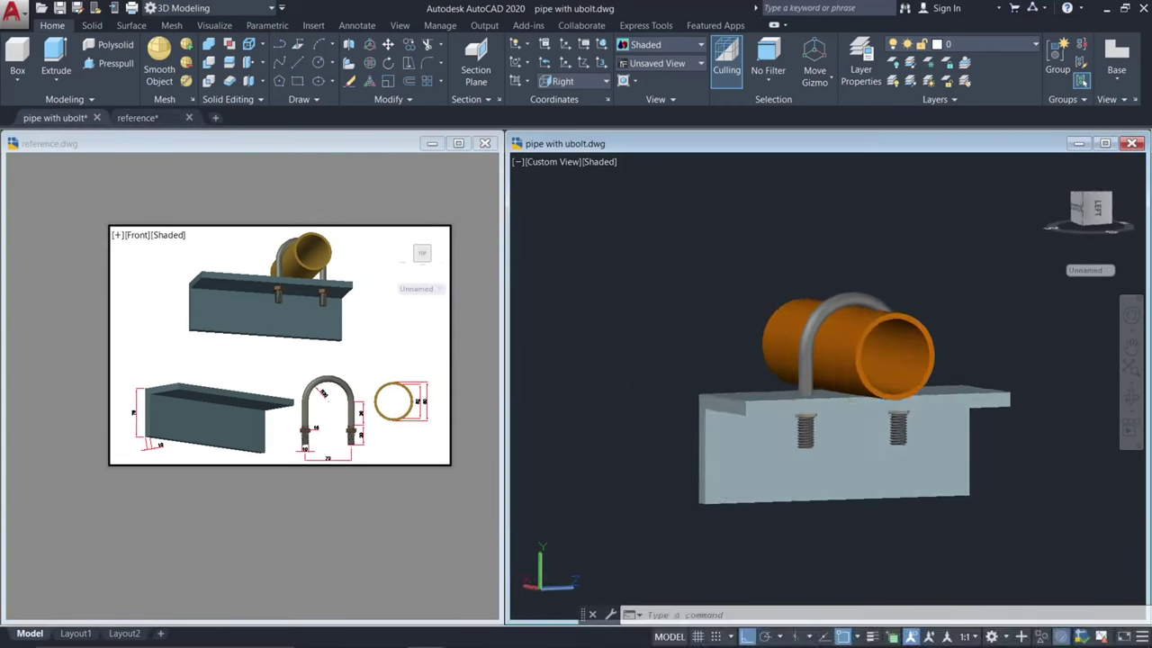